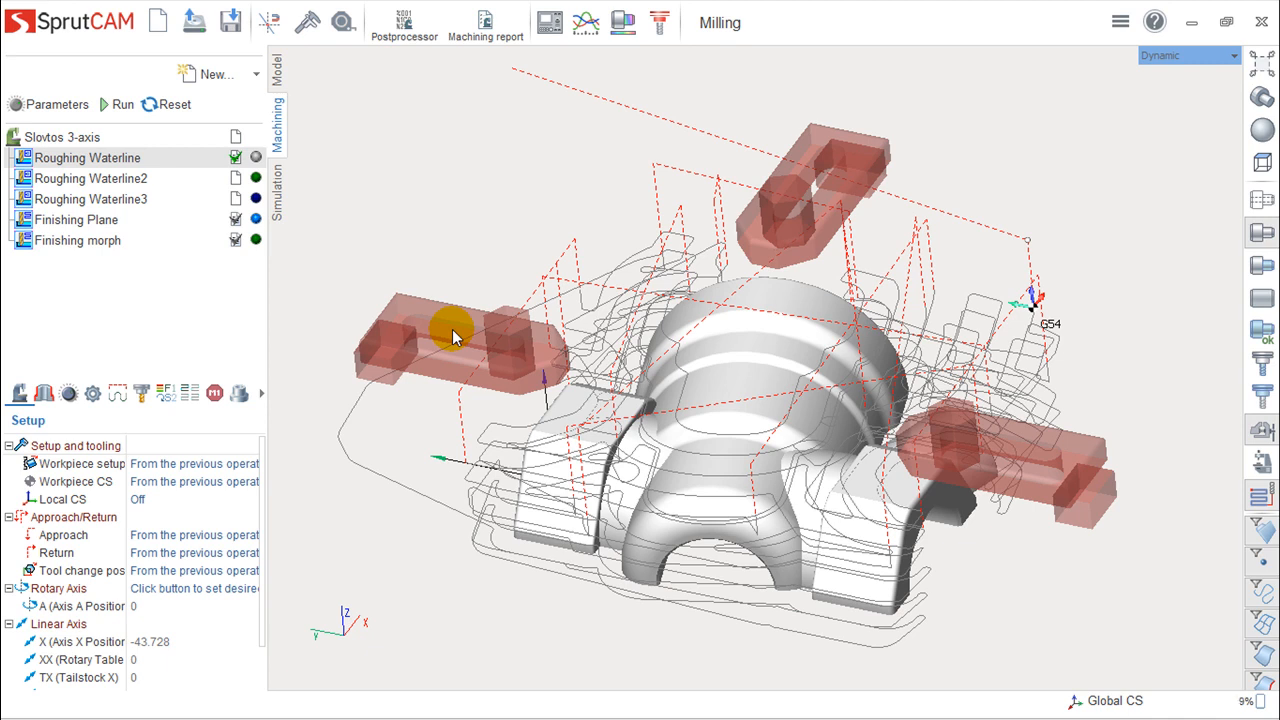
Step: Look over the imported part and clamp geometry in the model workspace and return to the machining operations
mouse_move(542, 246)
middle_mouse_down()
mouse_move(547, 288)
mouse_move(565, 235)
middle_mouse_up()
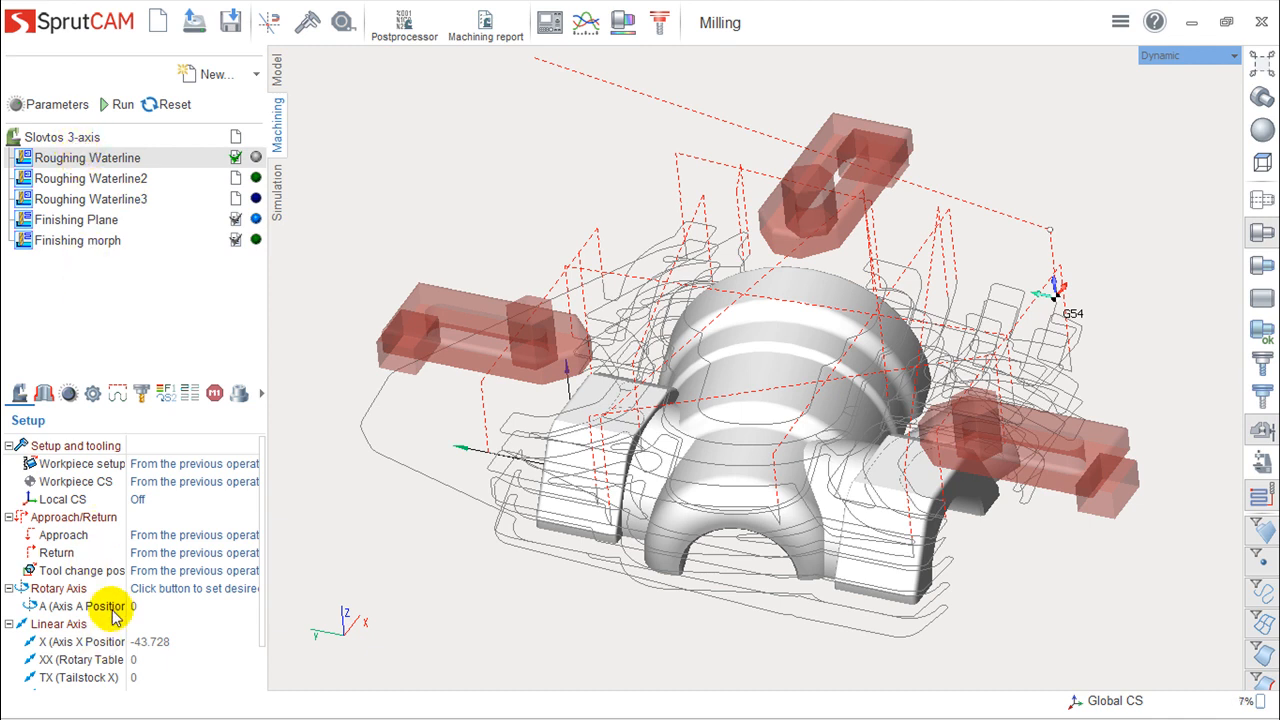
left_click(277, 78)
left_click(275, 114)
left_click(277, 78)
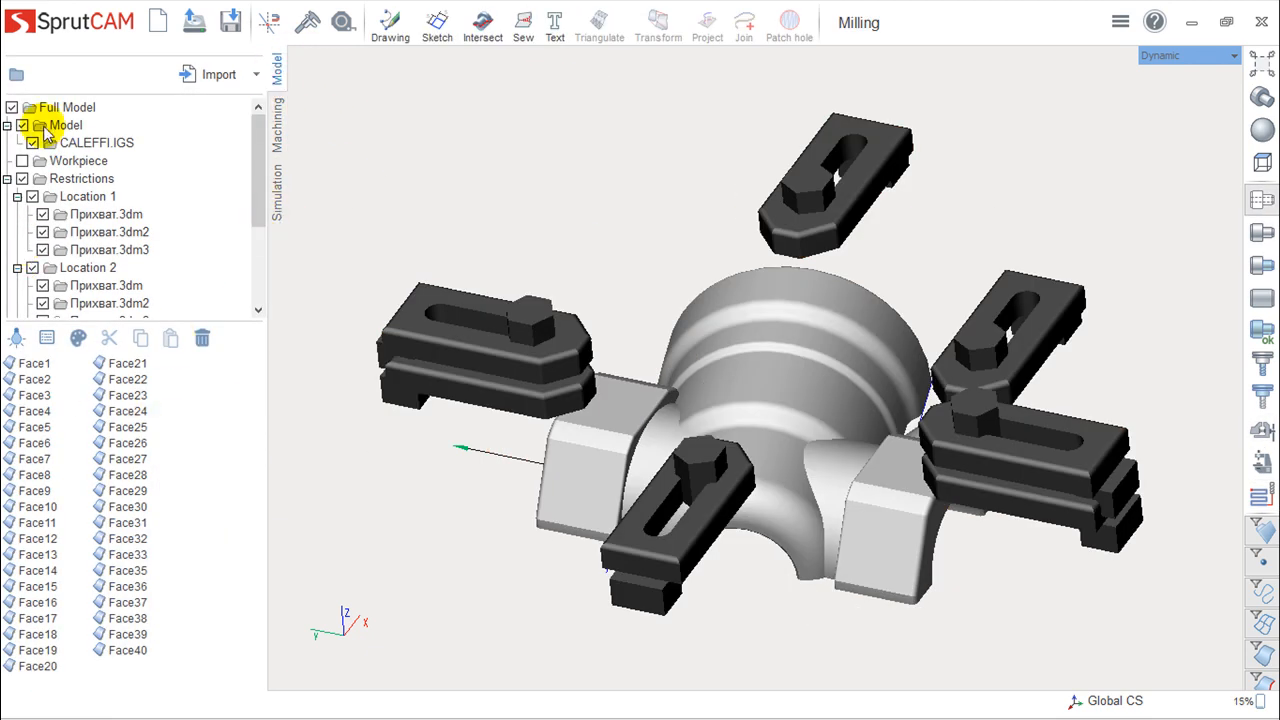
left_click(276, 128)
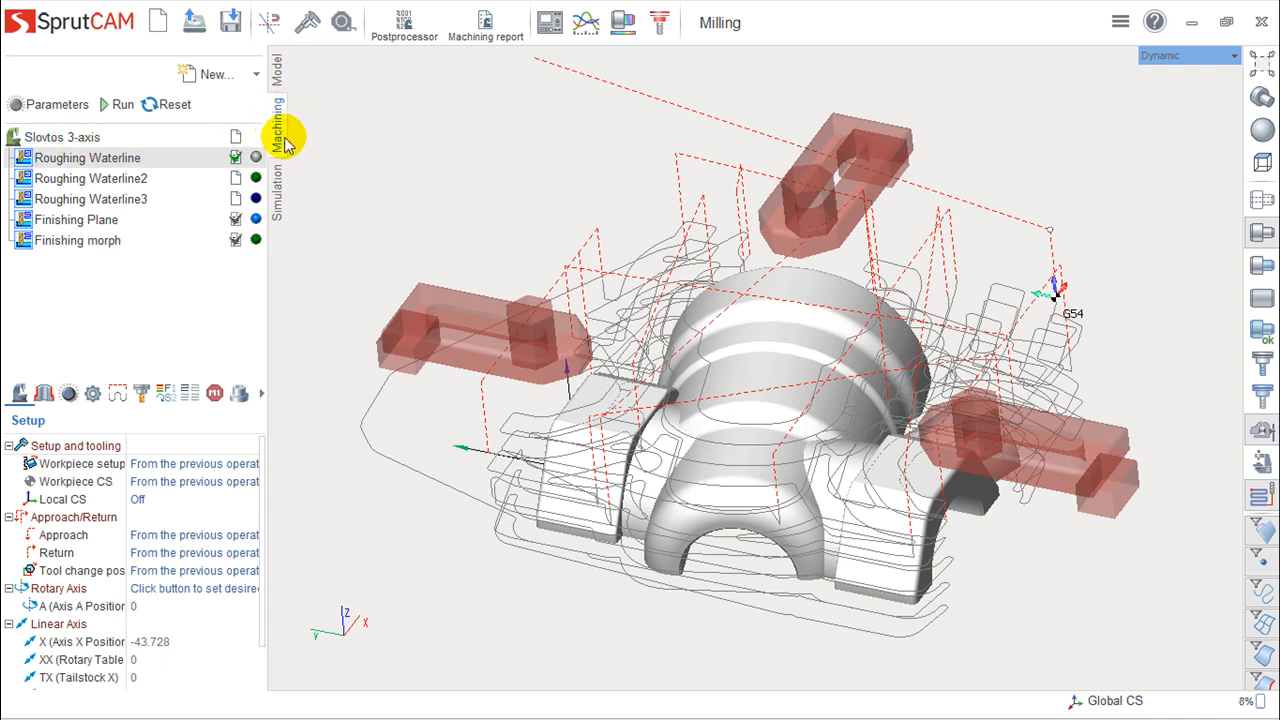
Step: Open the list of available machines in the Slovtos 3-axis parameters and widen the dialog and its property names column
left_click(57, 139)
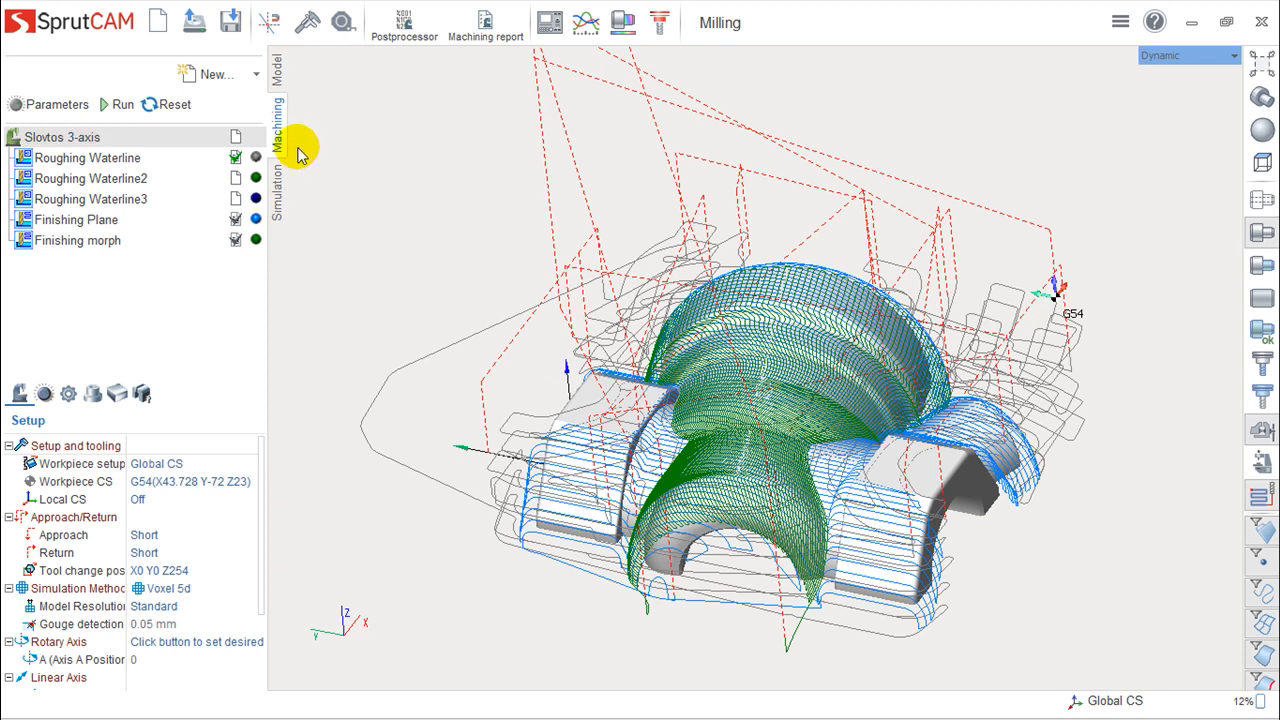
left_click(47, 105)
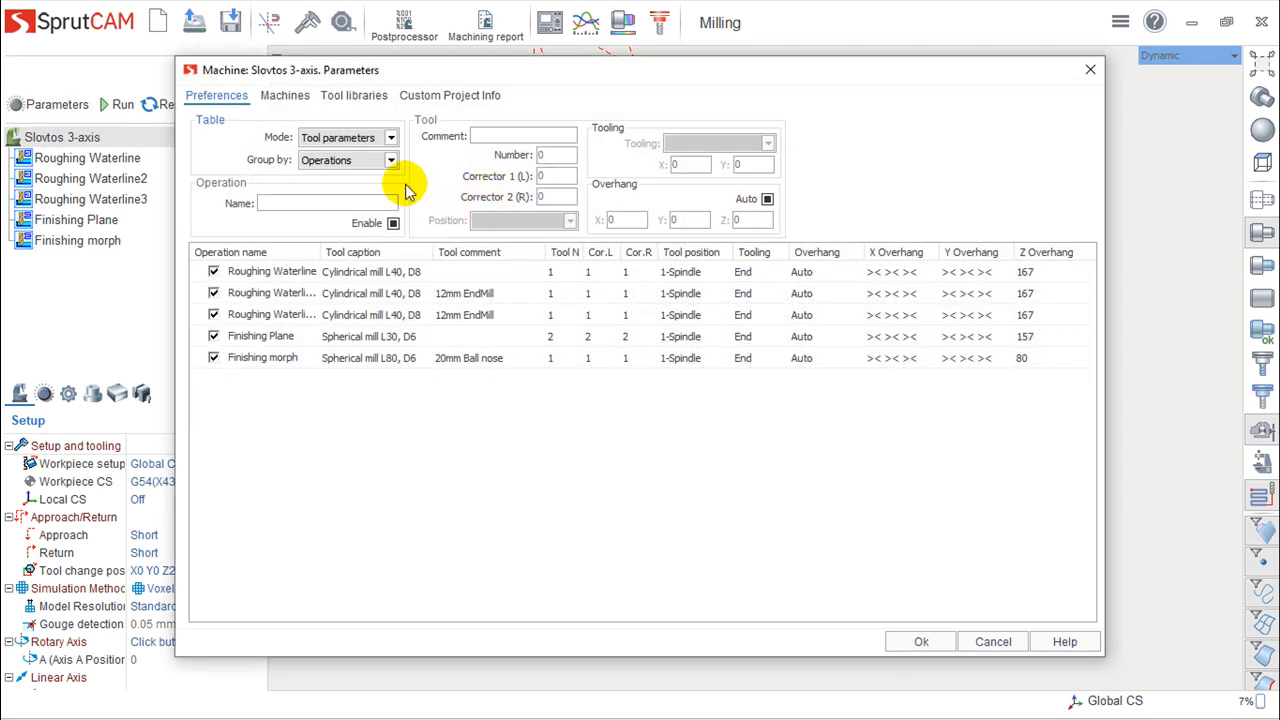
left_click(280, 102)
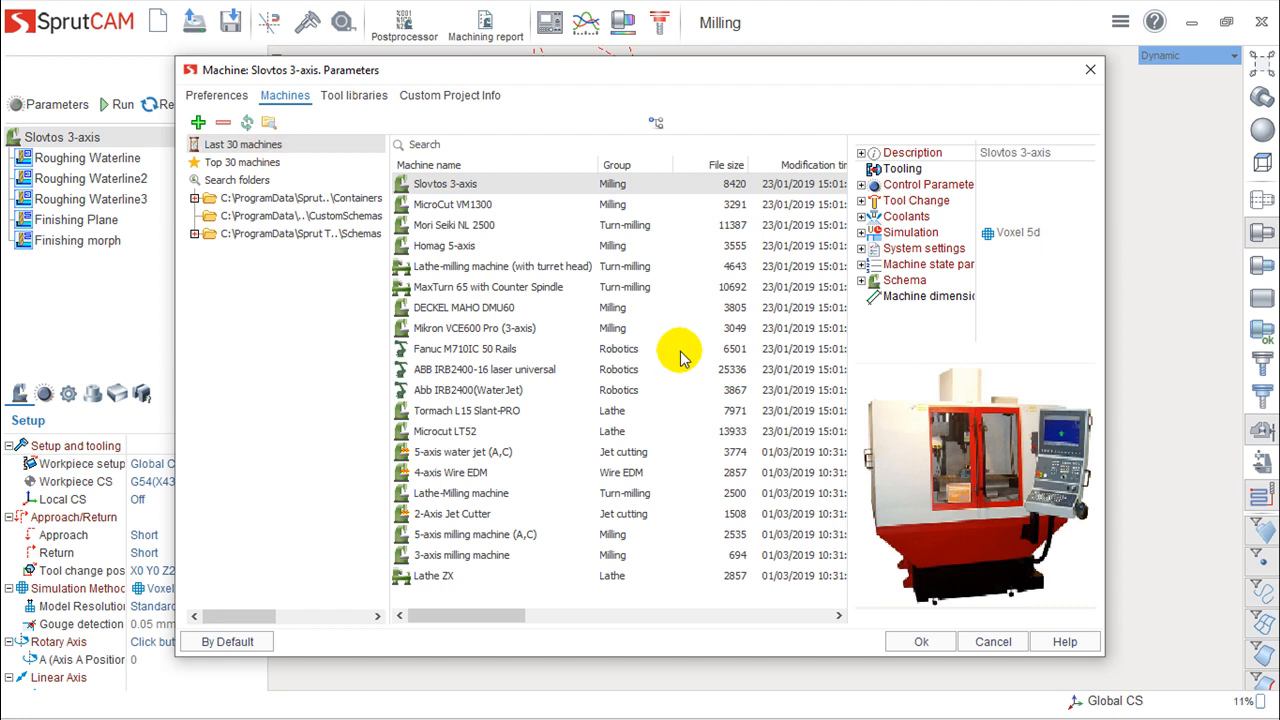
left_click_drag(1104, 344, 1182, 355)
left_click_drag(929, 368, 815, 364)
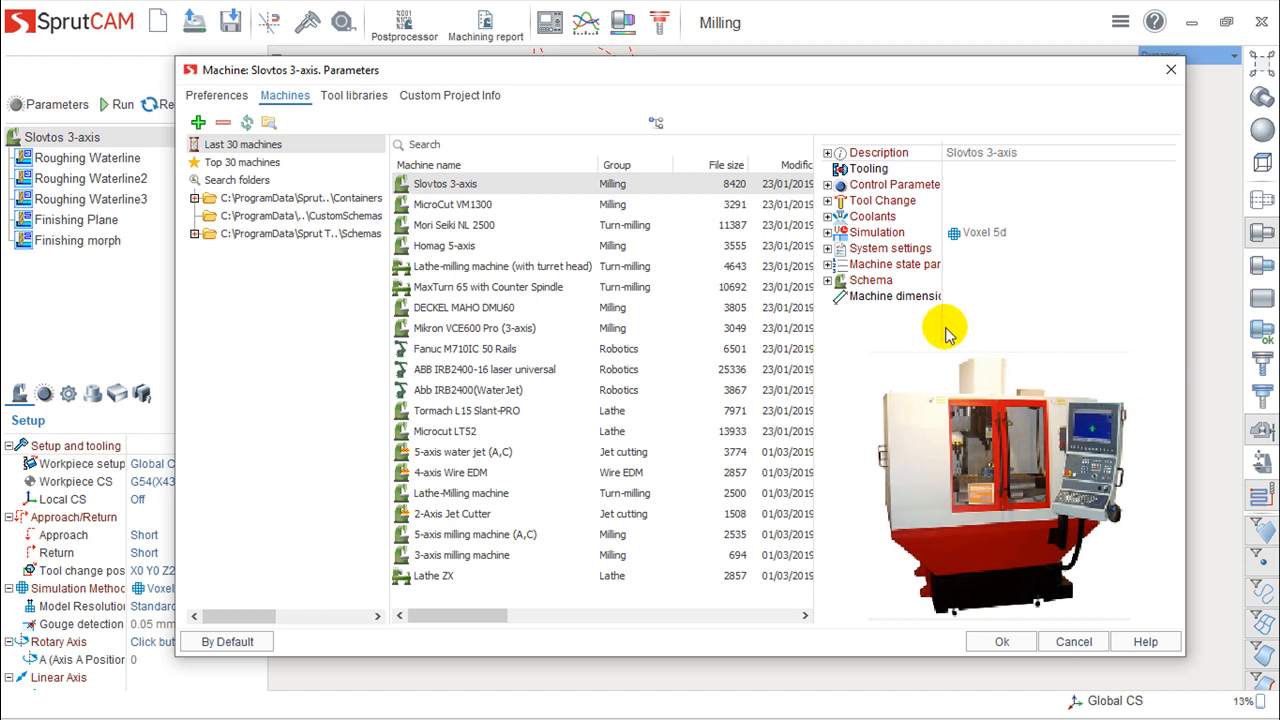
left_click_drag(942, 327, 1002, 322)
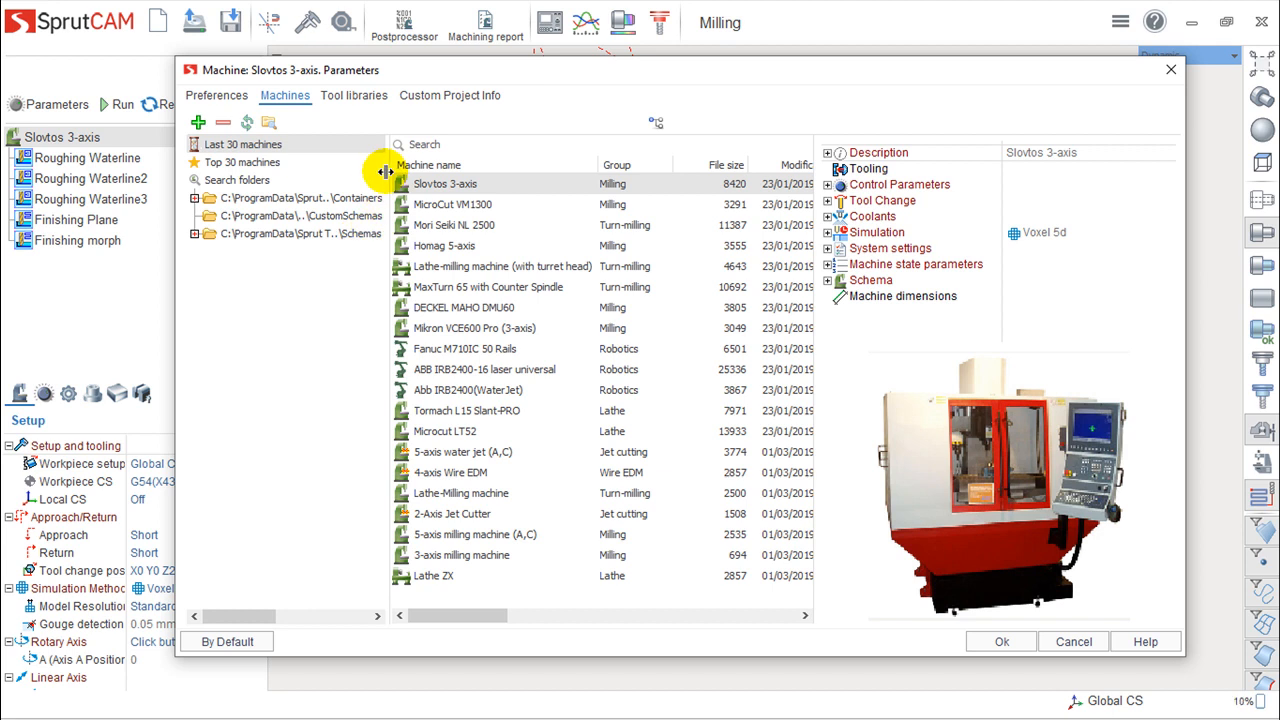
Step: Check the machine folder selection without adding one, preview the MicroCut VM1300, Mori Seiki NL 2500 and Homag 5-axis, and reselect Slovtos 3-axis
left_click(198, 122)
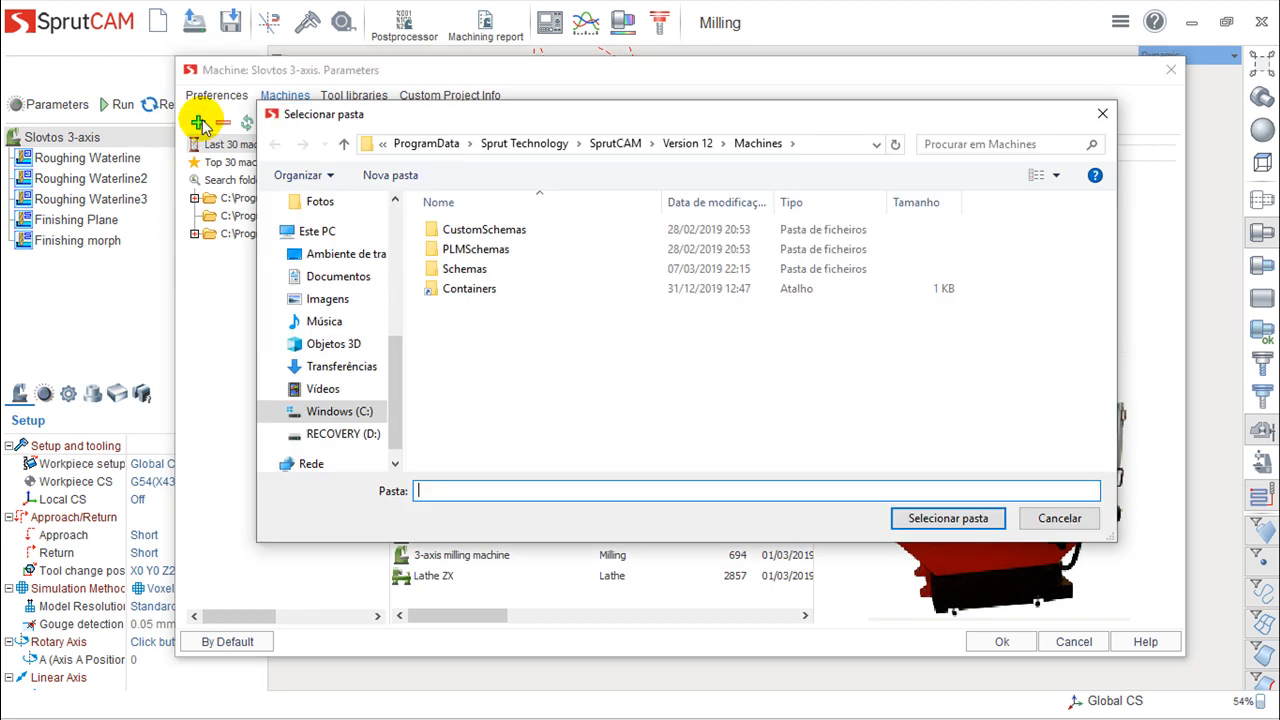
left_click(1060, 518)
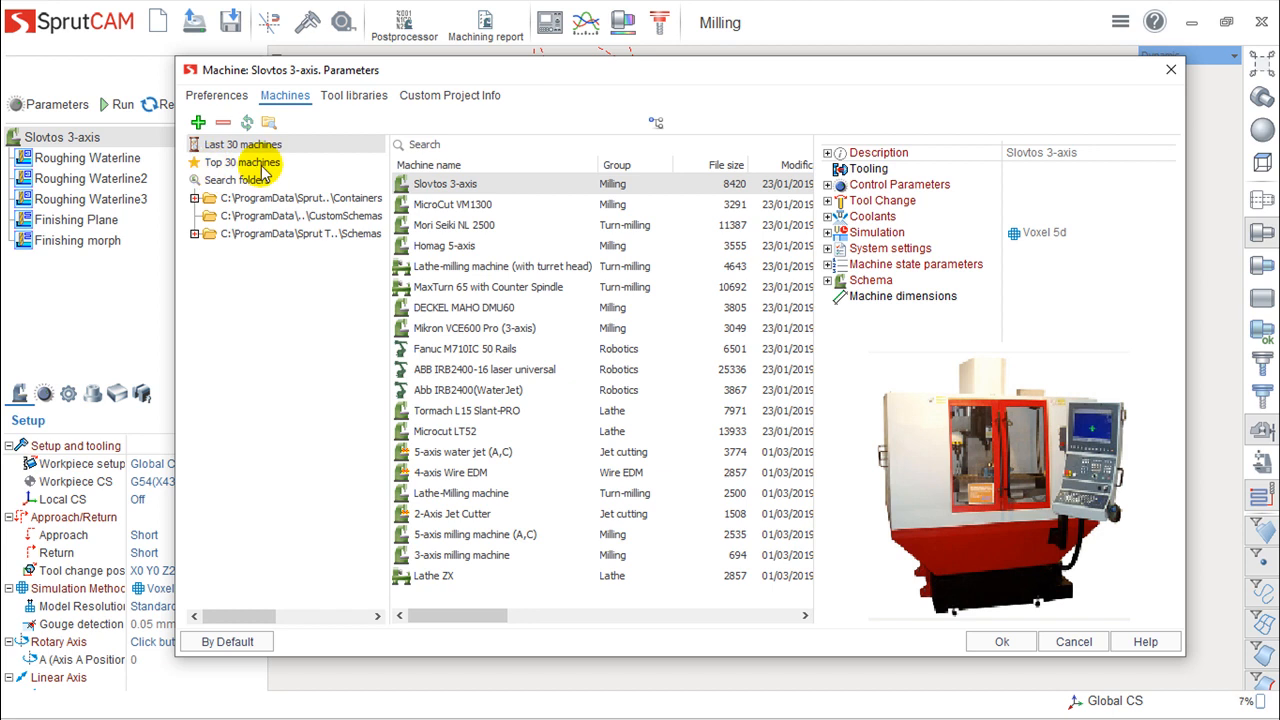
left_click(455, 204)
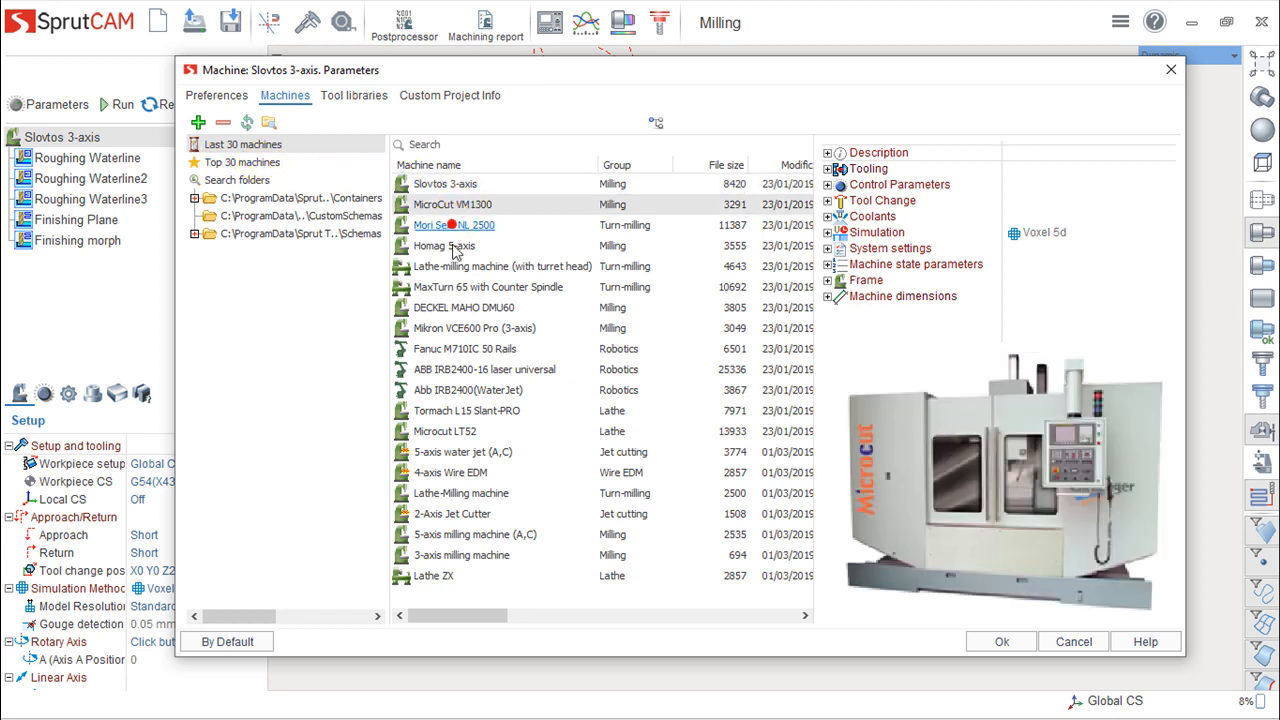
left_click(452, 226)
left_click(450, 247)
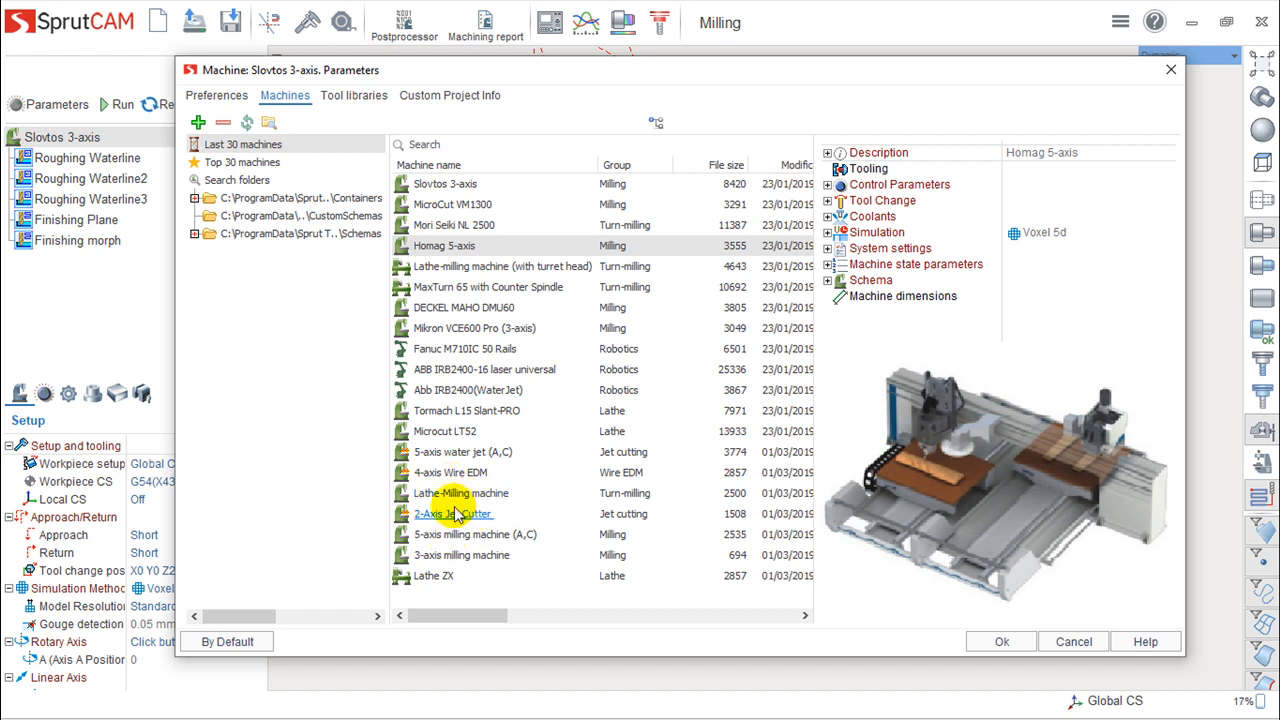
left_click(448, 184)
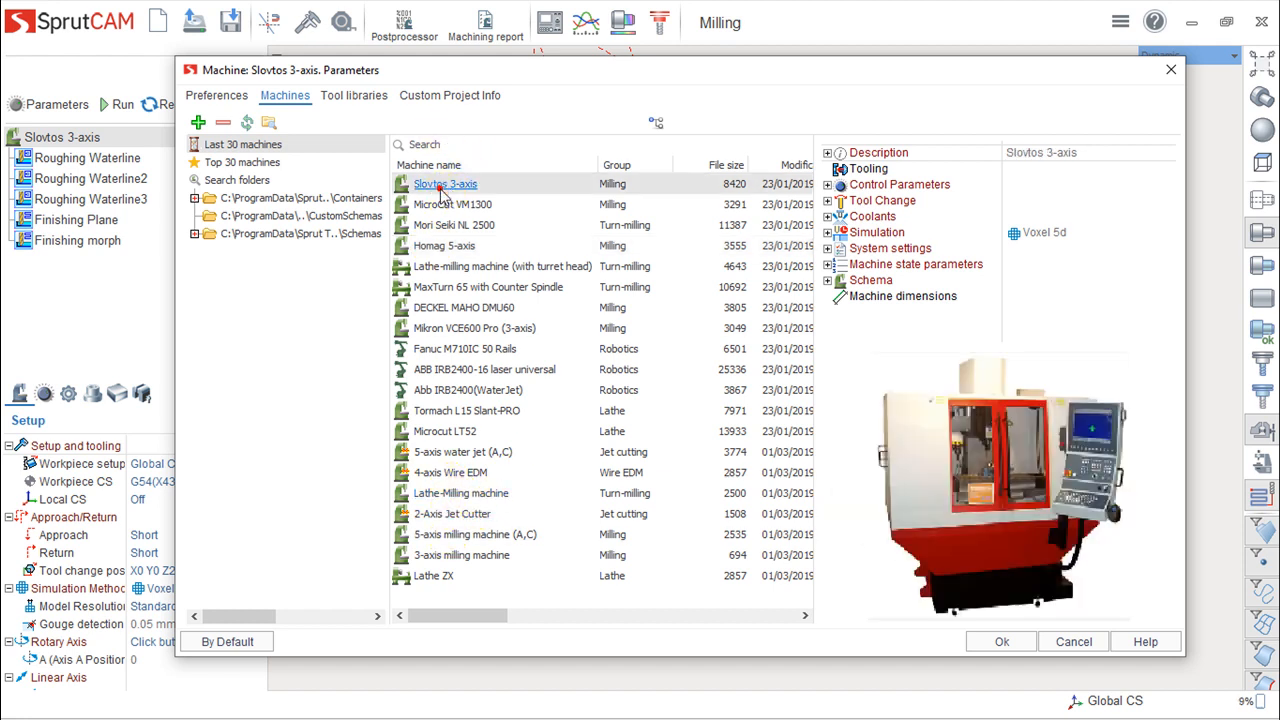
Step: Examine the Slovtos 3-axis machine's description, control parameters including arcs, and tool change settings
left_click(827, 153)
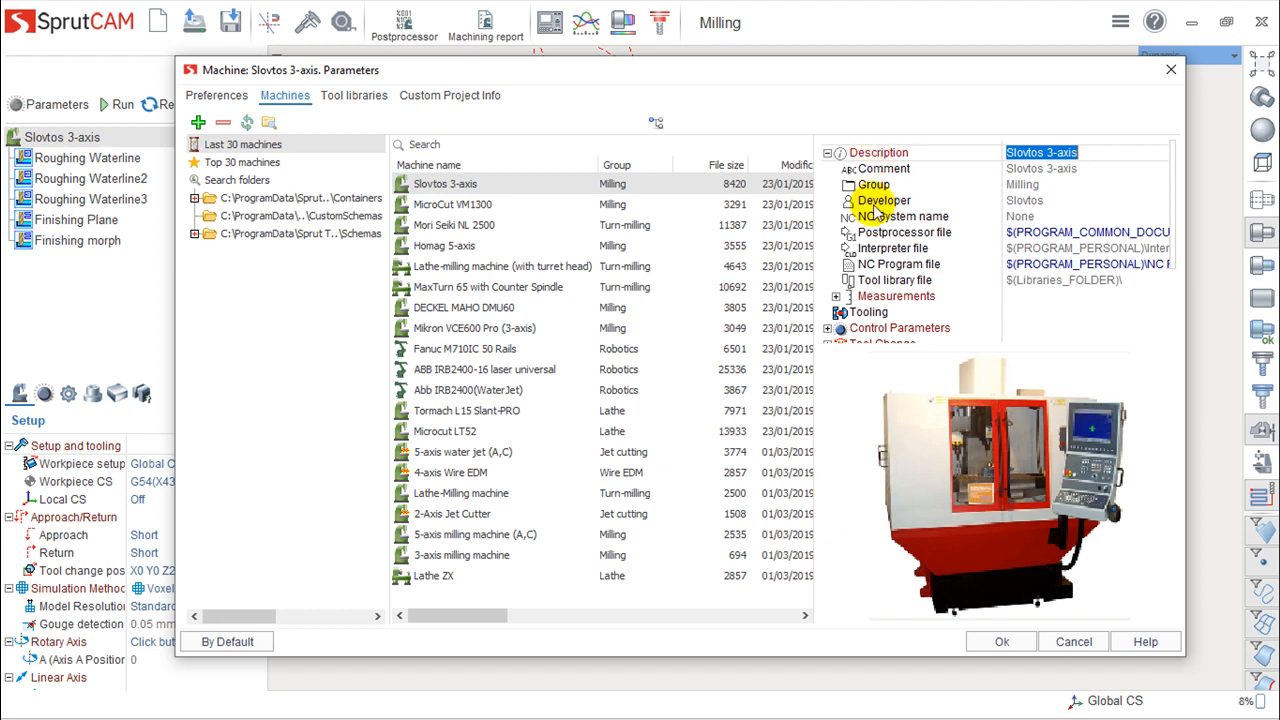
left_click(827, 152)
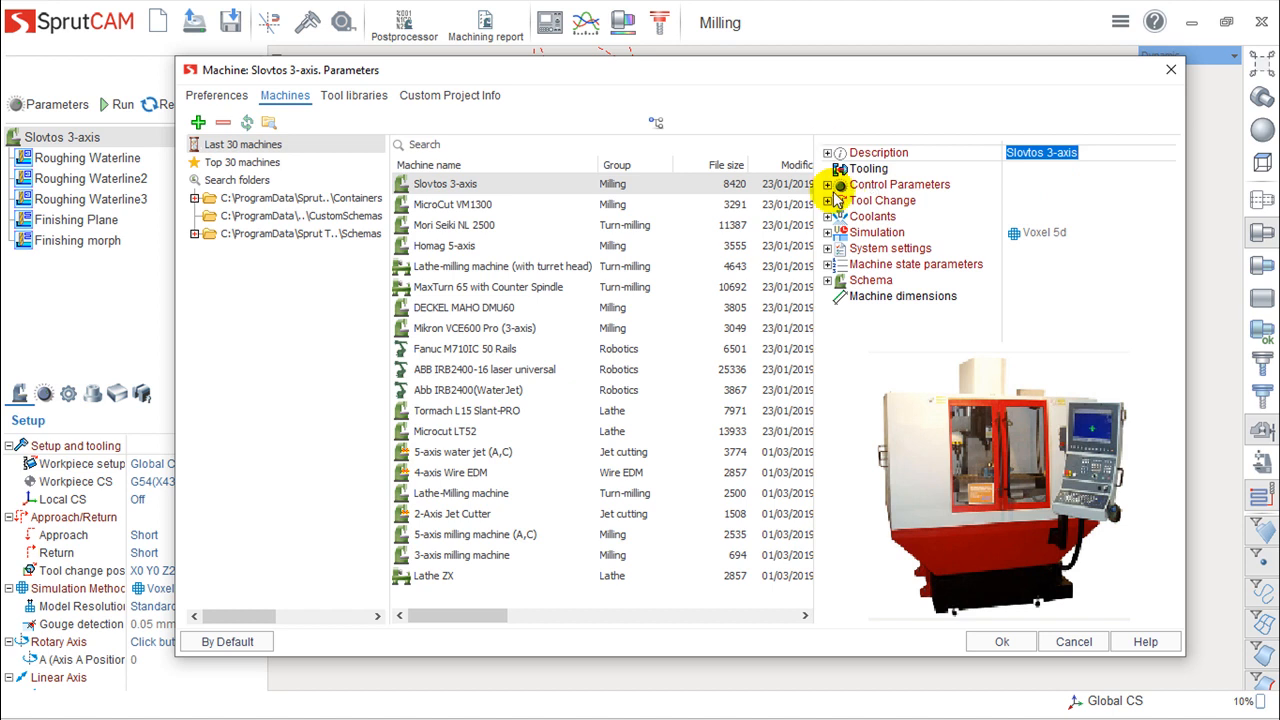
left_click(827, 184)
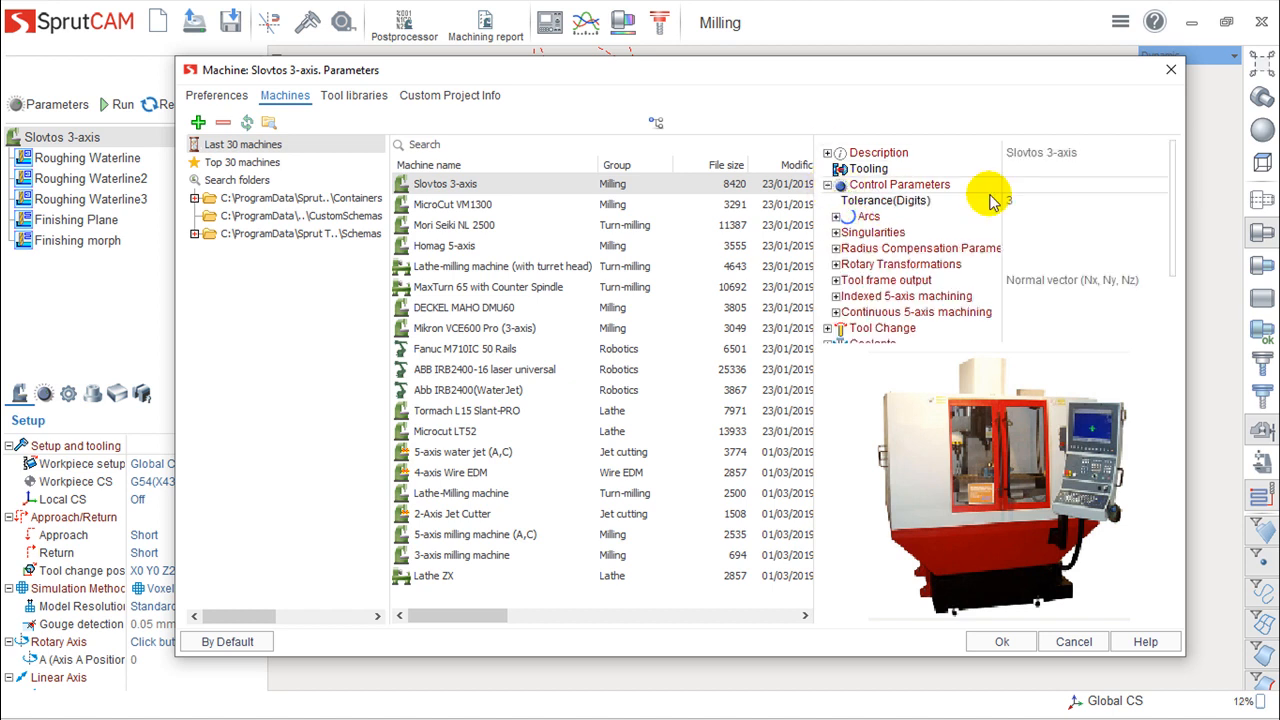
left_click(836, 216)
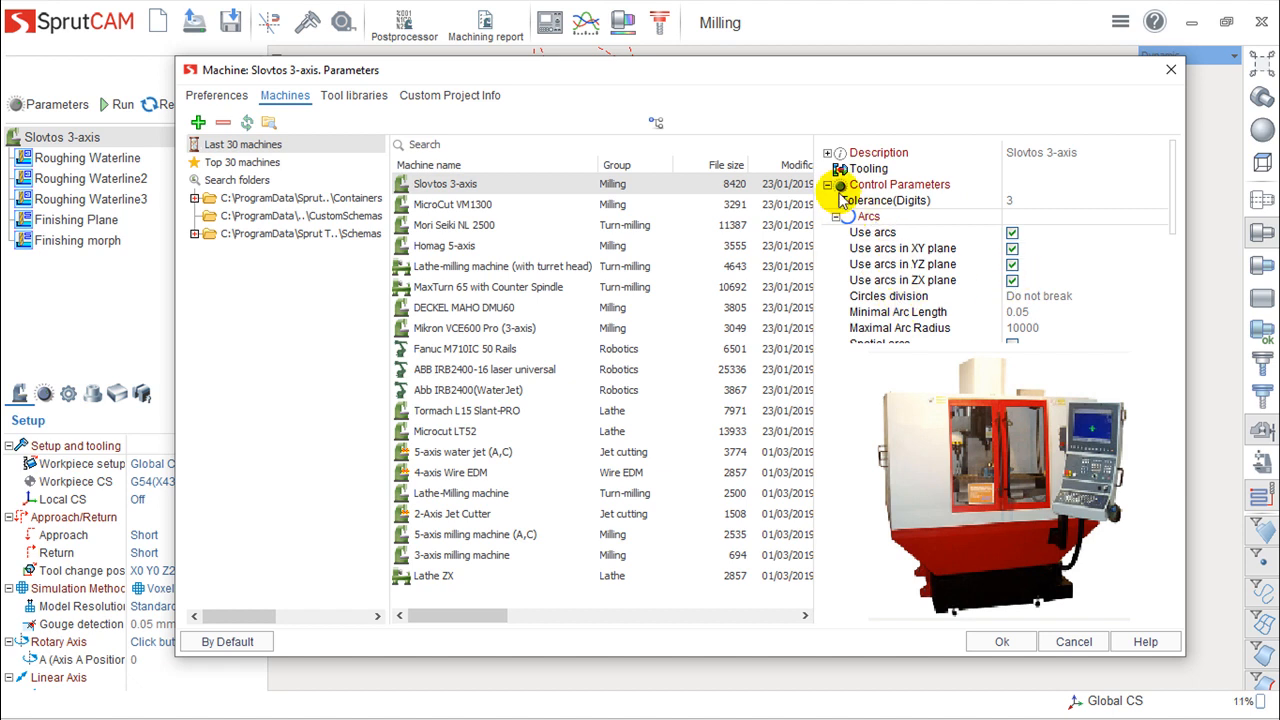
left_click(827, 185)
left_click(827, 200)
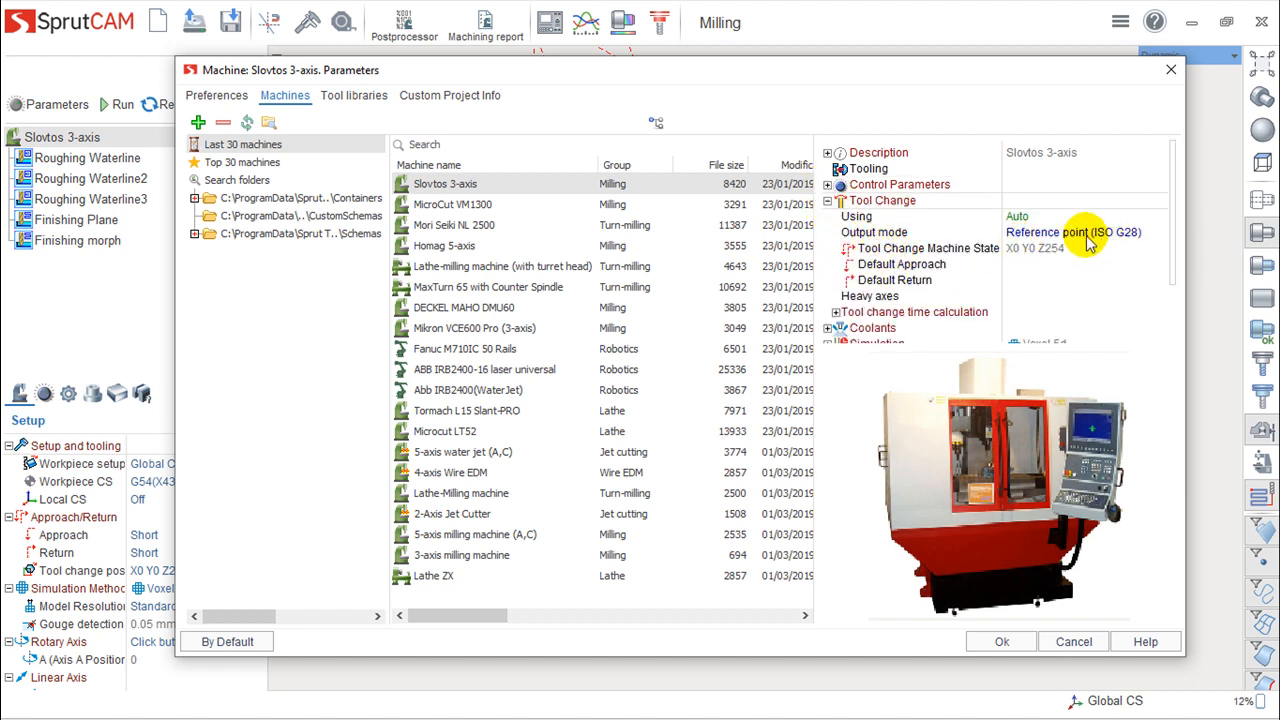
left_click(829, 201)
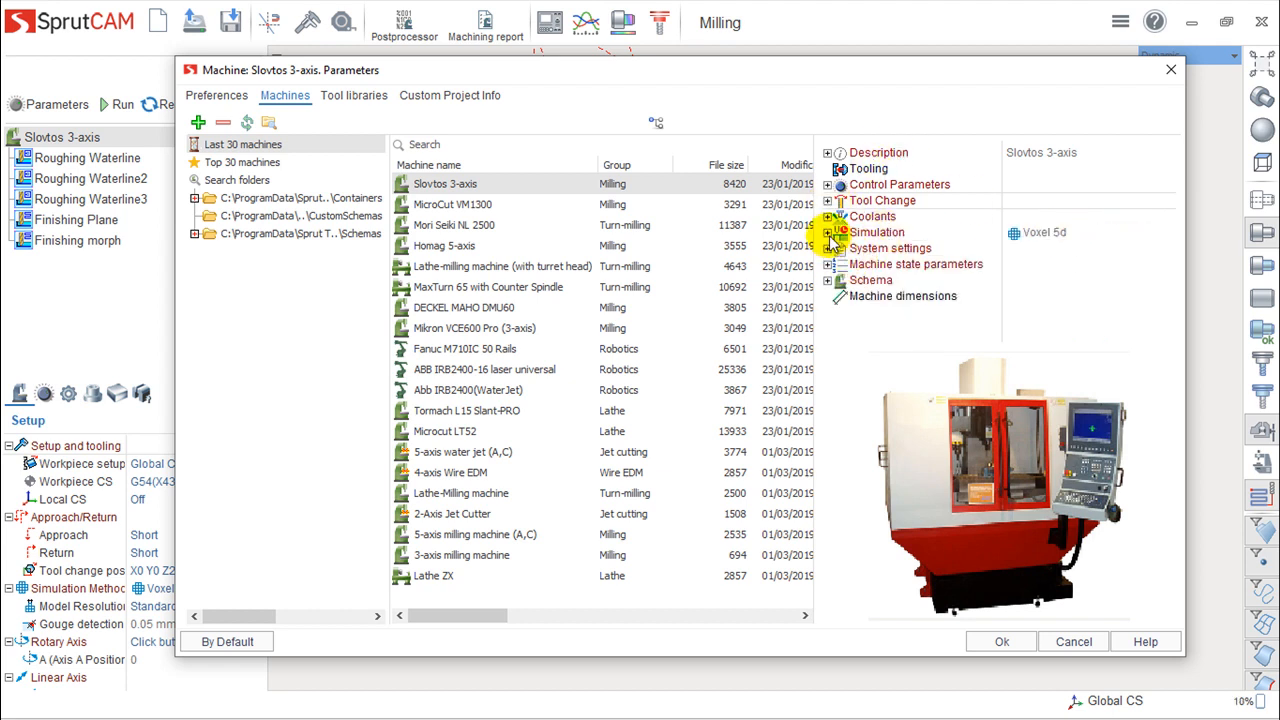
Step: Examine the machine's simulation, state parameter and schema settings, and close the machine parameters without applying changes
left_click(828, 233)
left_click(828, 233)
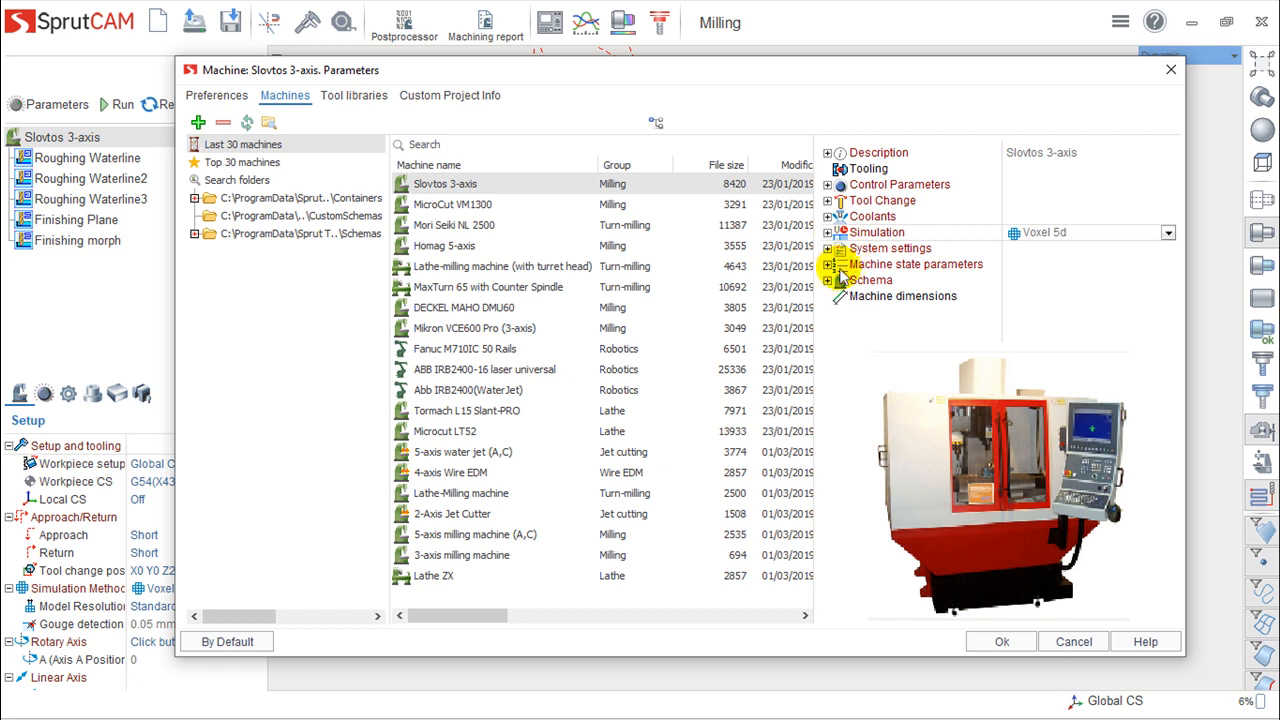
left_click(828, 264)
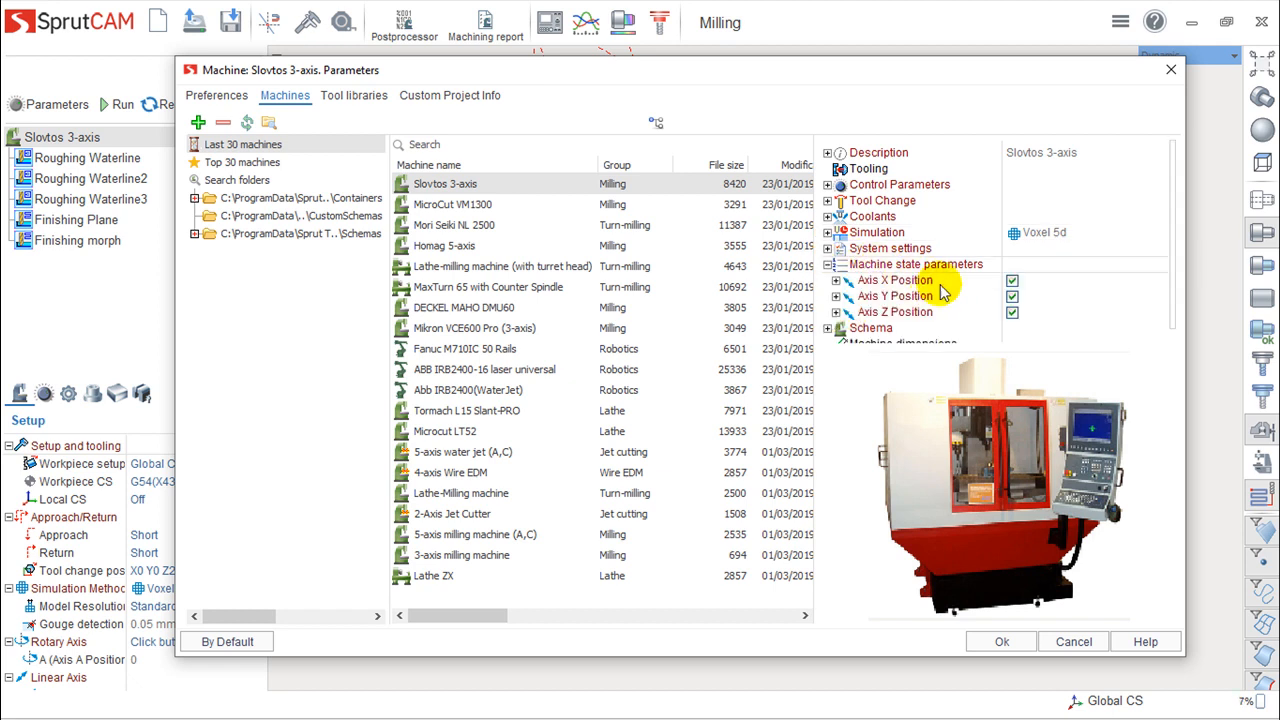
left_click(828, 264)
left_click(828, 280)
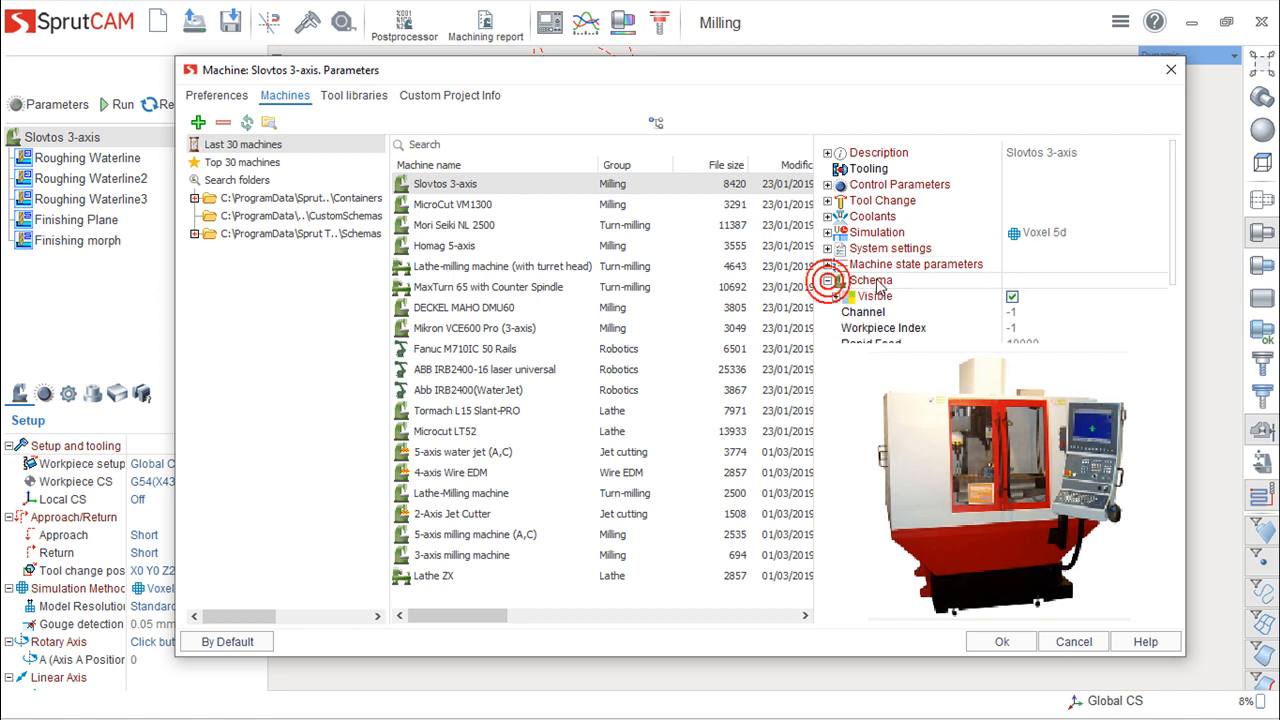
scroll(906, 295, "down", 2)
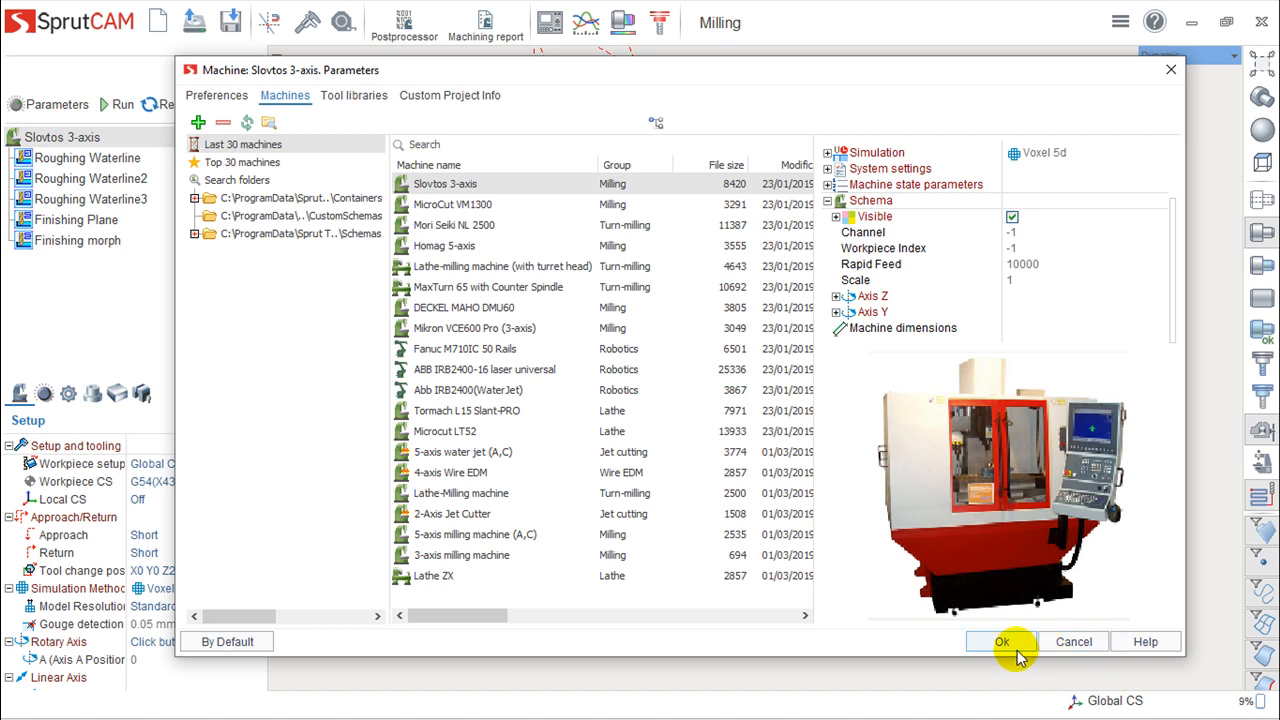
left_click(1070, 641)
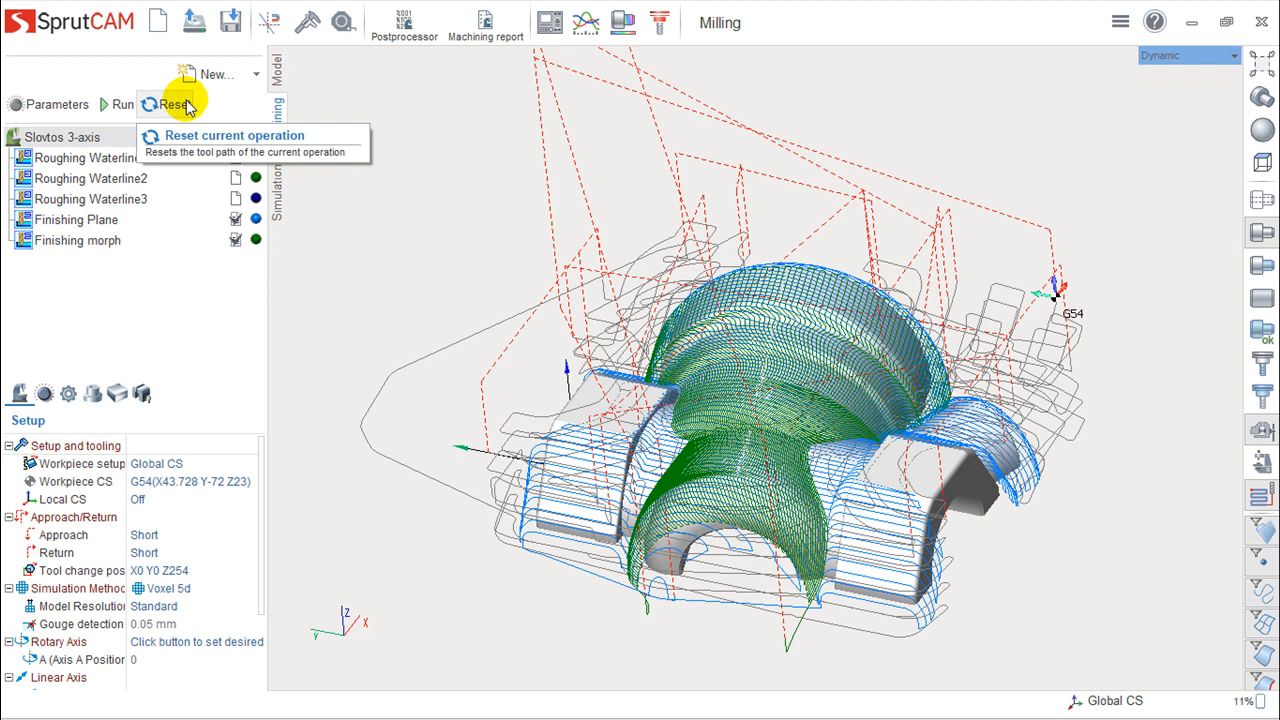
Step: View the toolpath of each machining operation in turn, from Roughing Waterline to Finishing morph
left_click(92, 163)
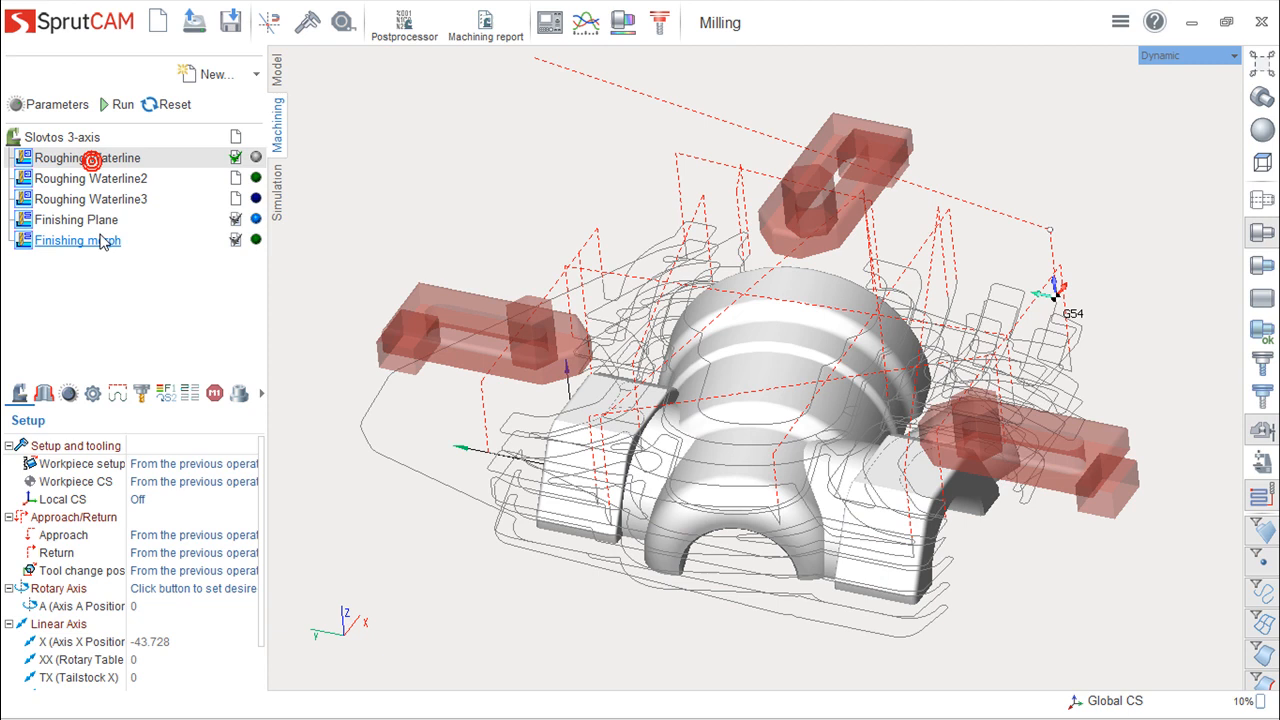
left_click(113, 178)
left_click(125, 199)
left_click(100, 219)
left_click(103, 244)
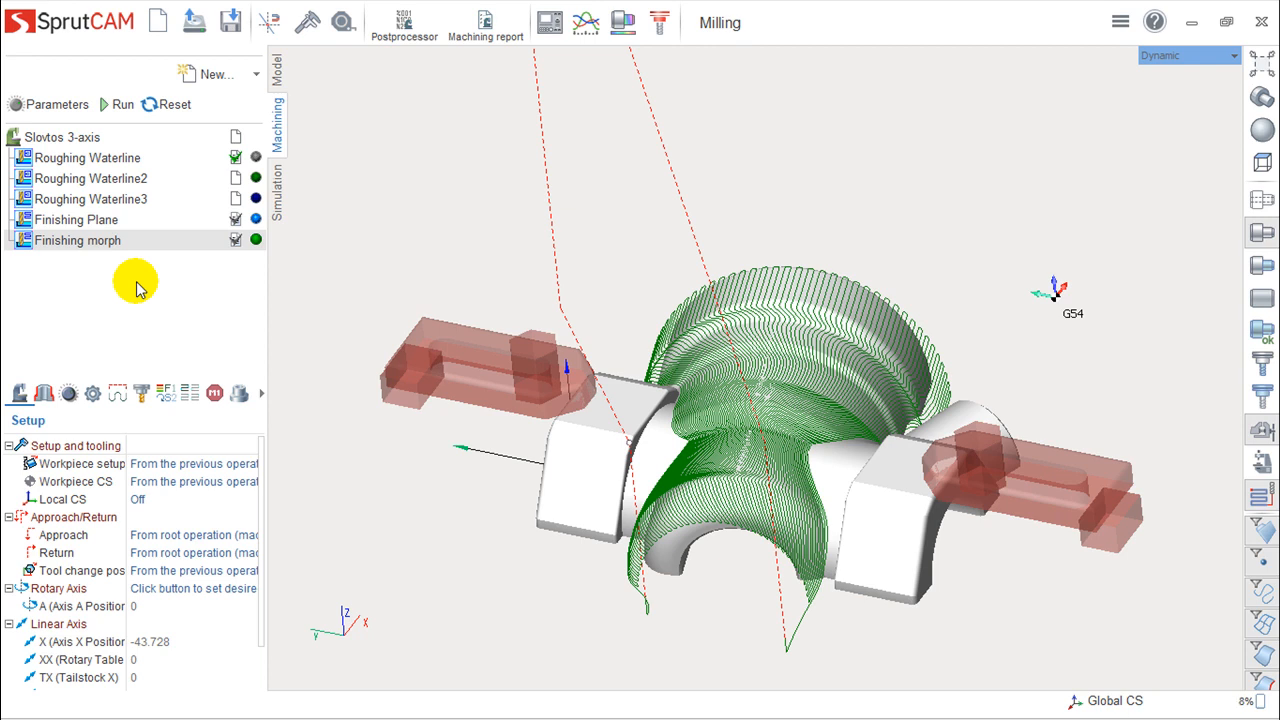
Step: Review the setup, job assignment and strategy settings of the first Roughing Waterline operation
left_click(88, 159)
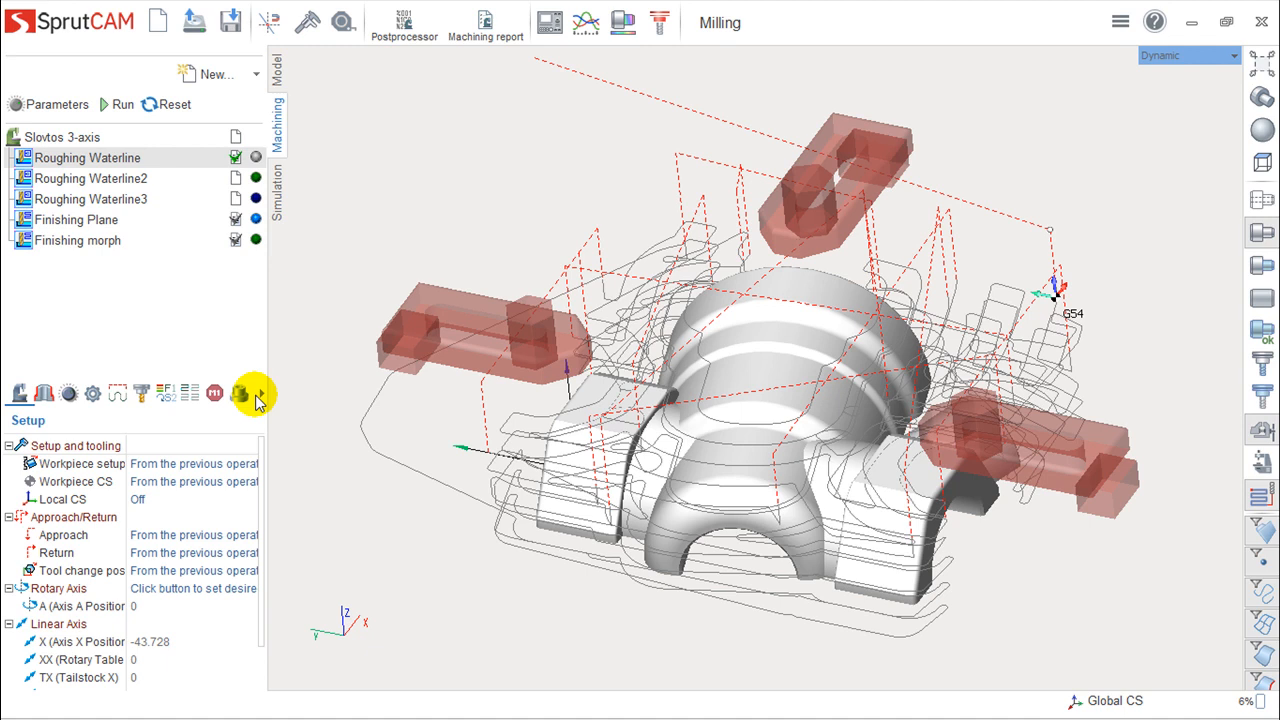
left_click(45, 394)
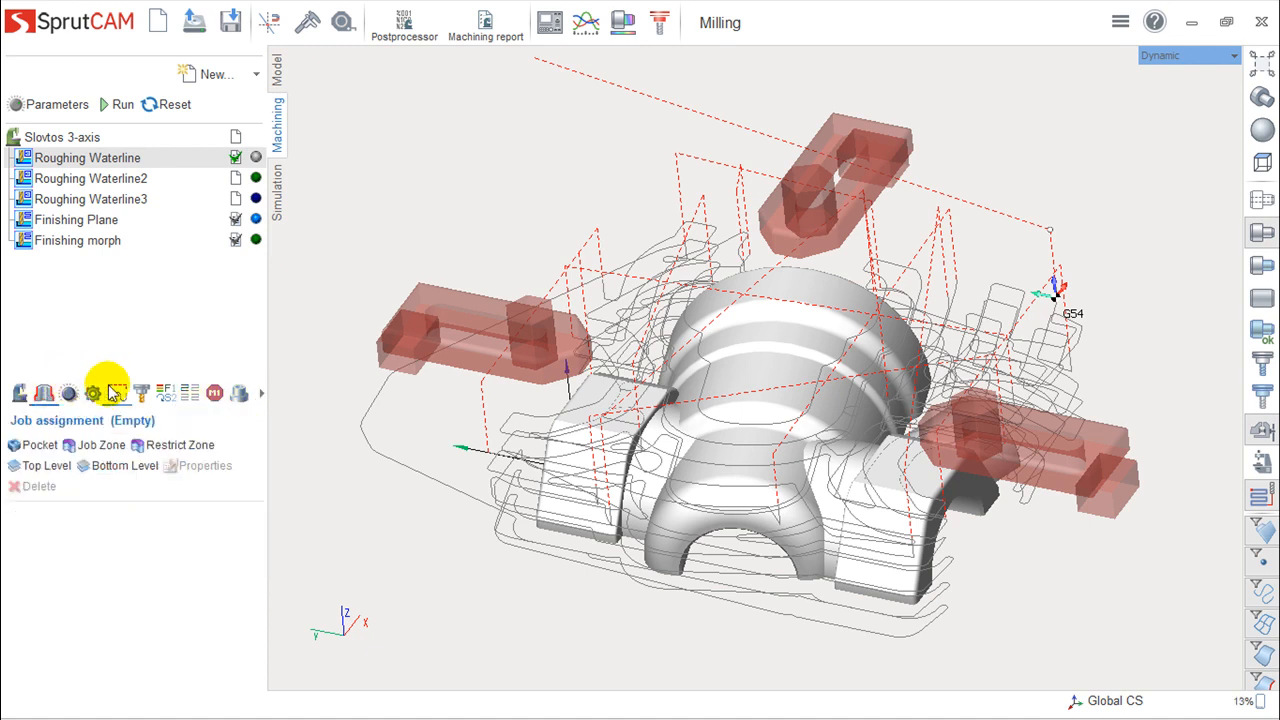
left_click(22, 393)
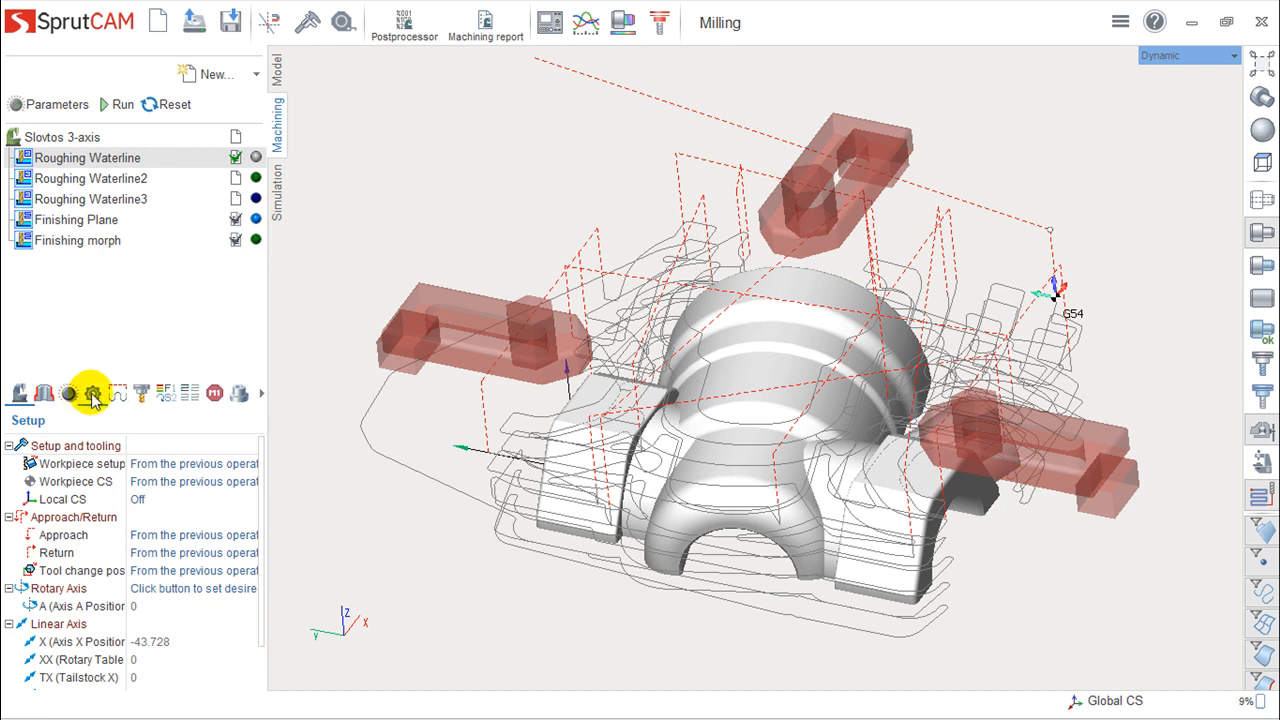
left_click(44, 393)
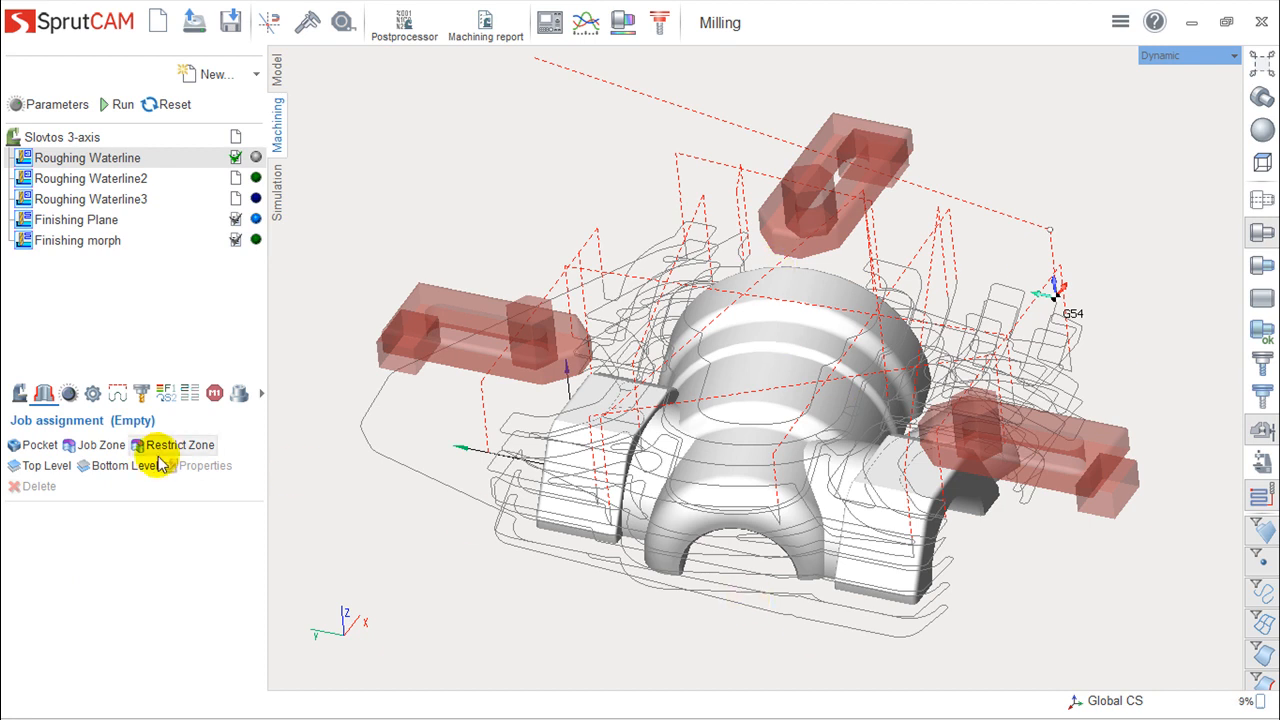
left_click(66, 393)
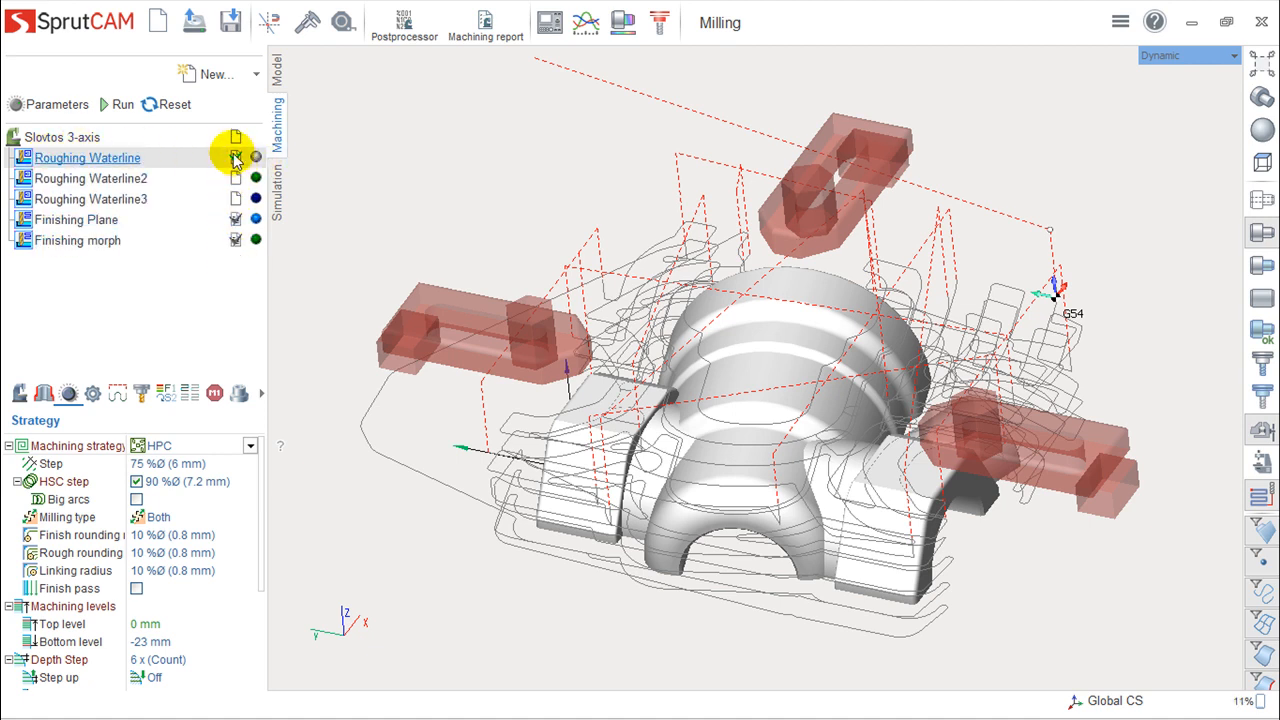
Step: Check the machining time, toolpath length and NC block statistics of the first Roughing Waterline operation
mouse_move(247, 158)
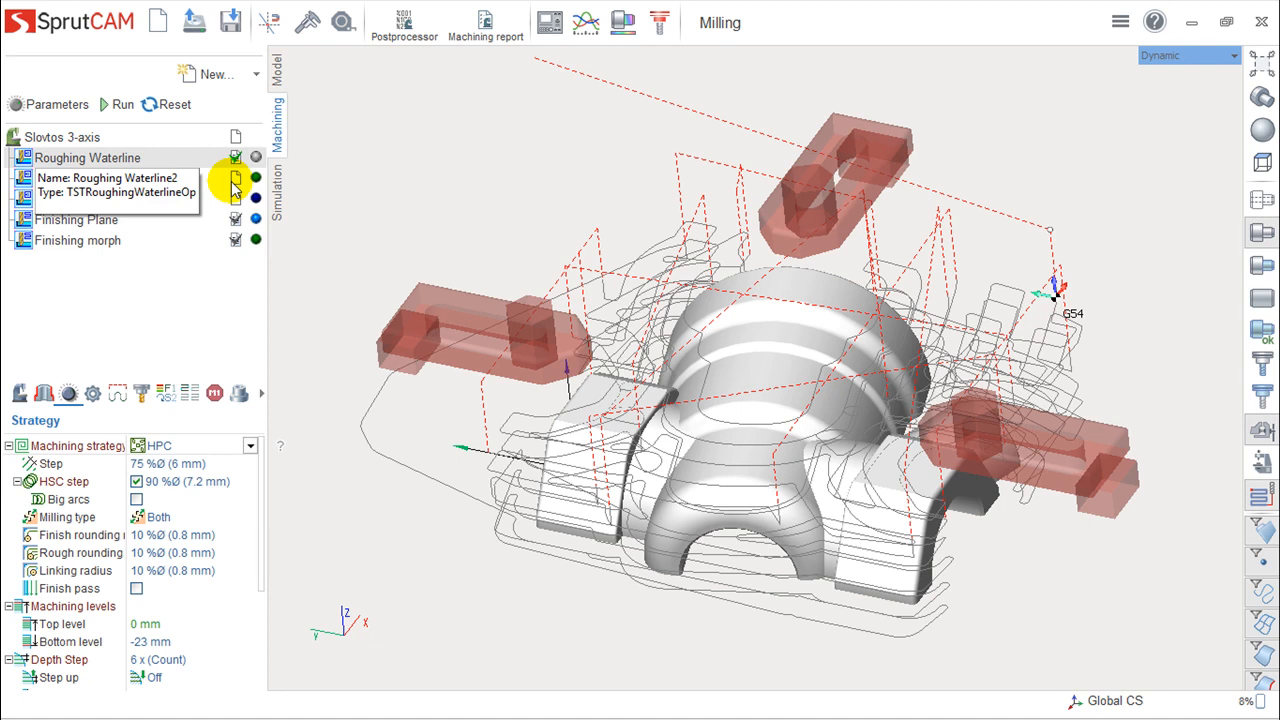
mouse_move(235, 157)
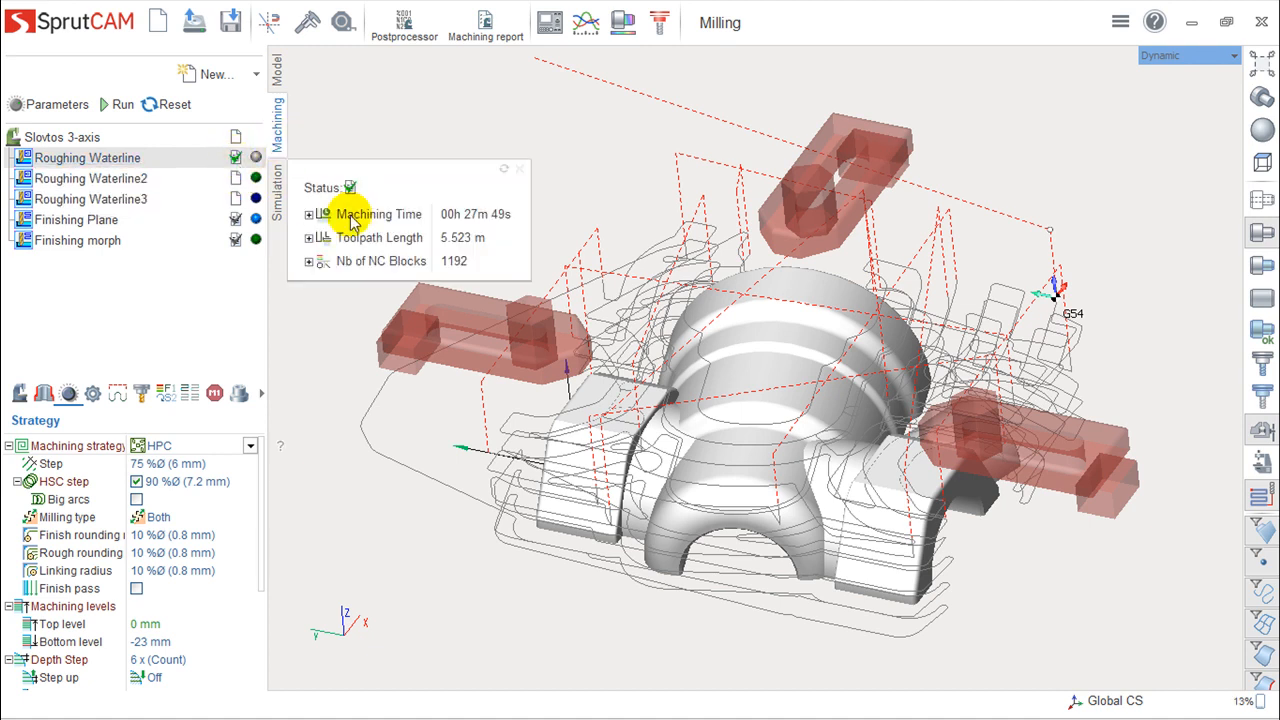
left_click(519, 170)
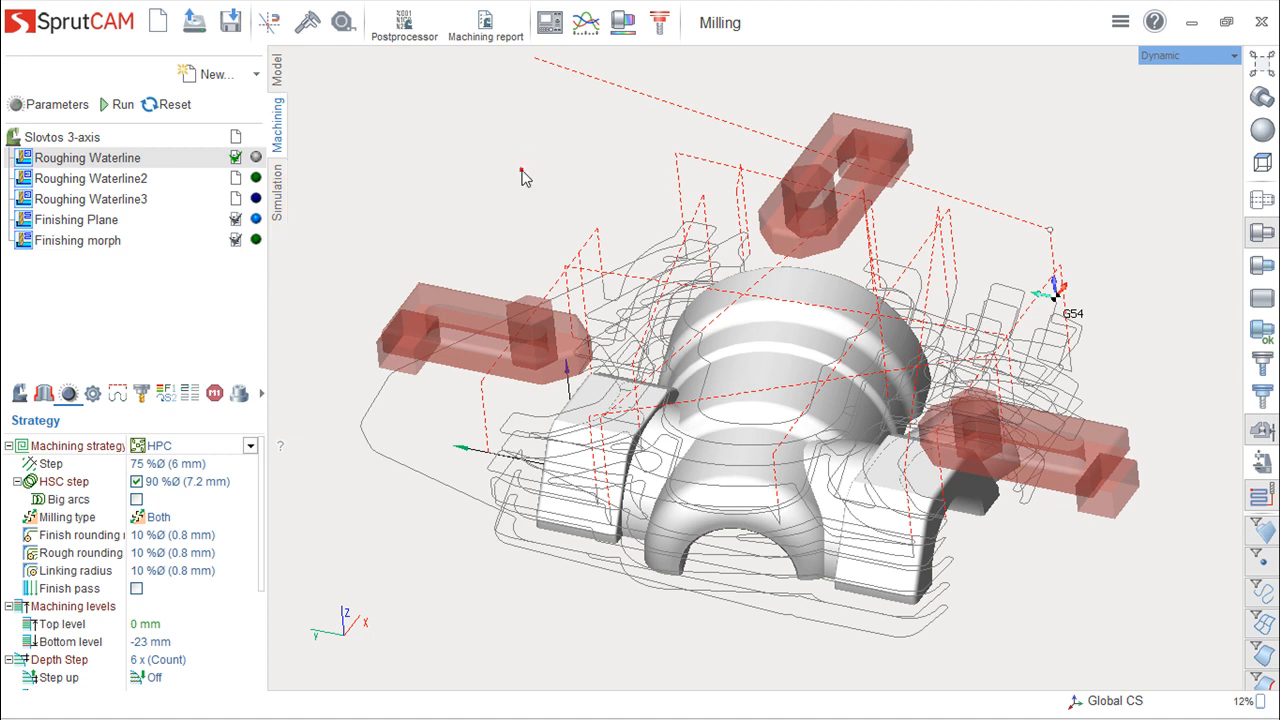
Step: Disable the Finishing morph operation and enable it again
right_click(95, 166)
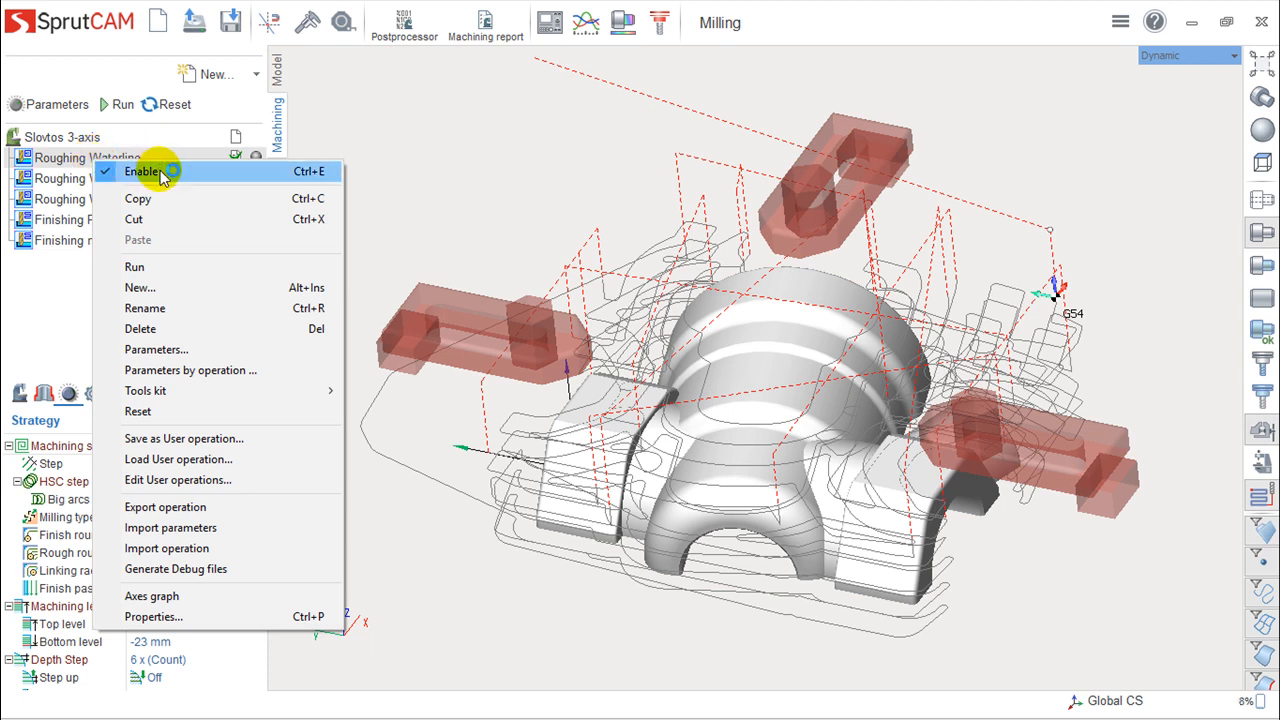
key("Escape")
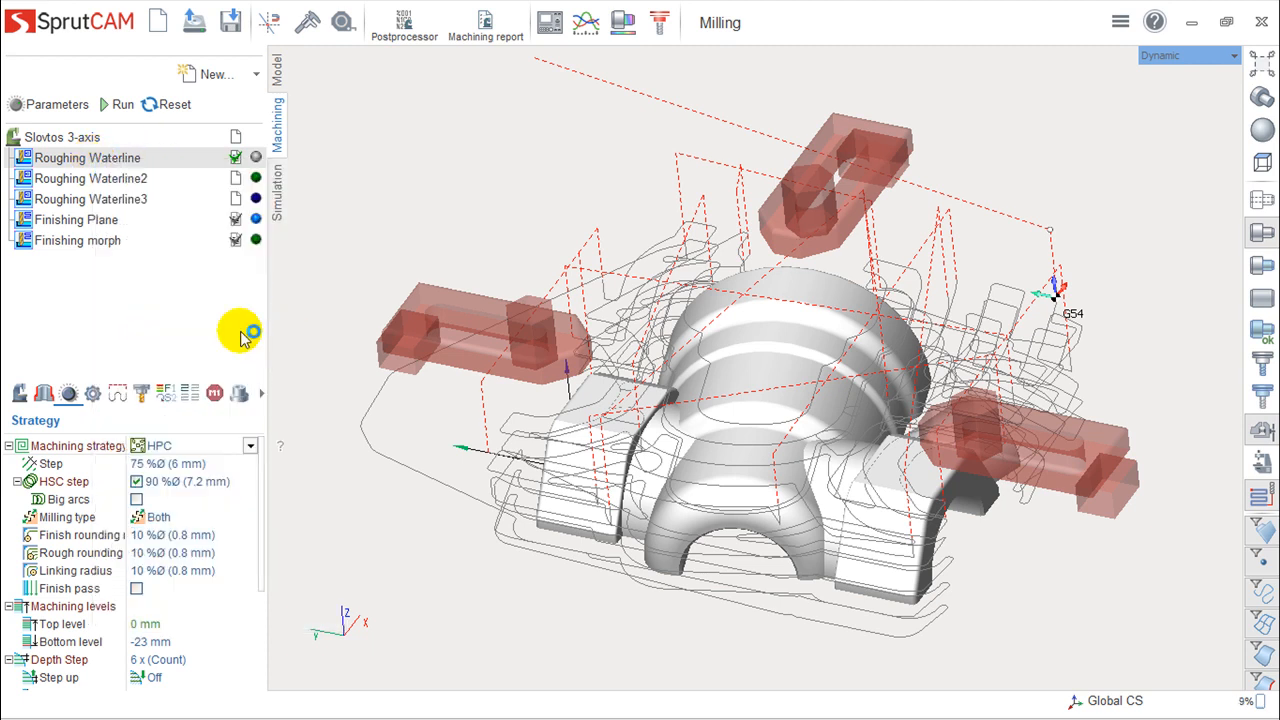
right_click(87, 248)
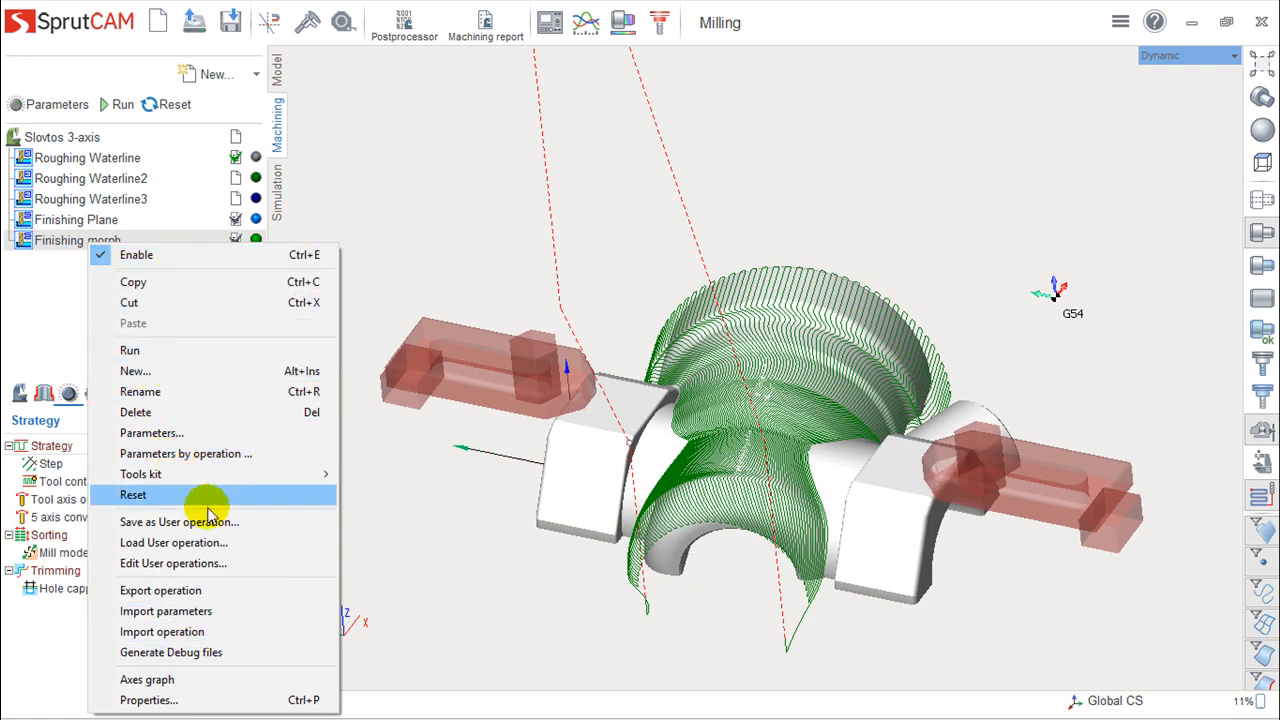
left_click(108, 254)
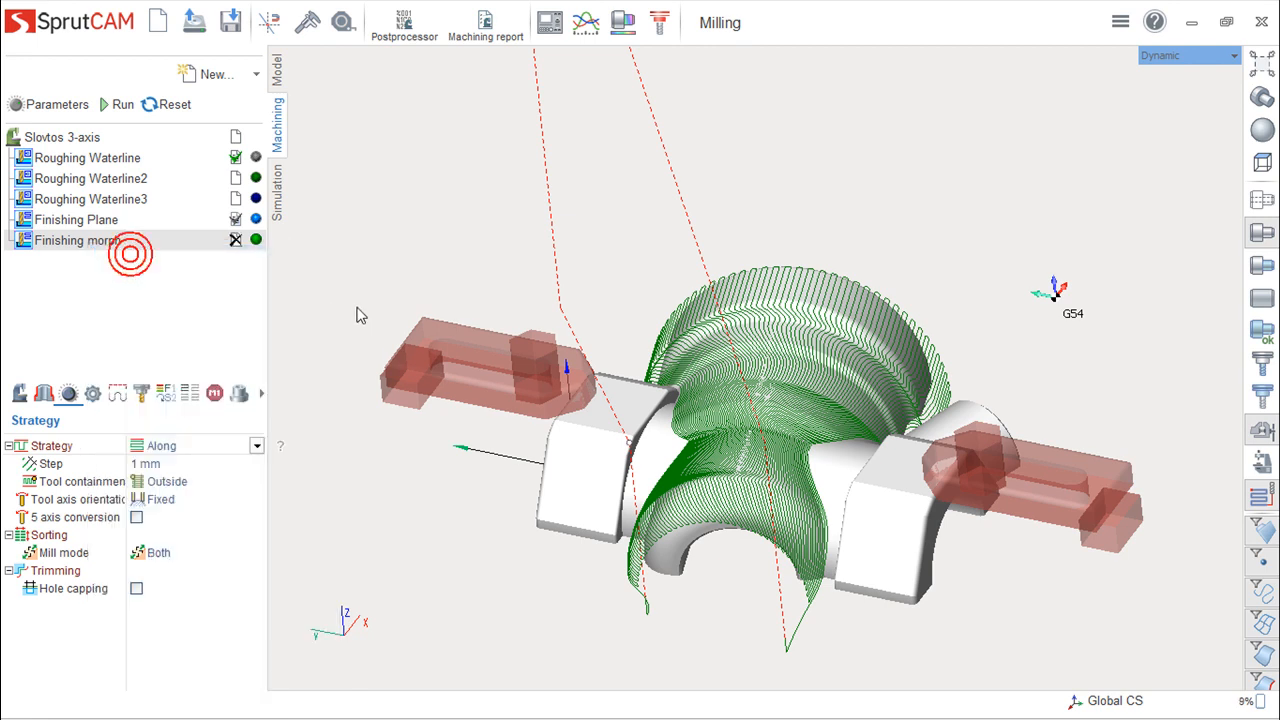
right_click(237, 248)
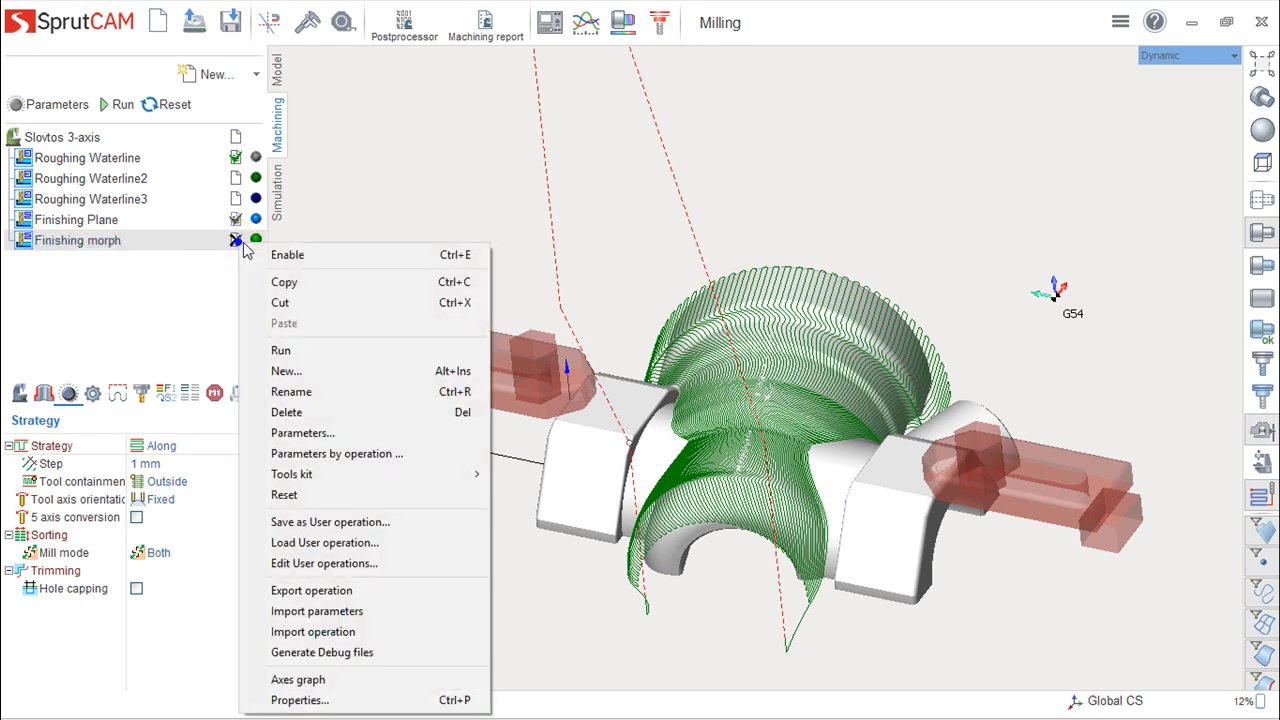
left_click(305, 251)
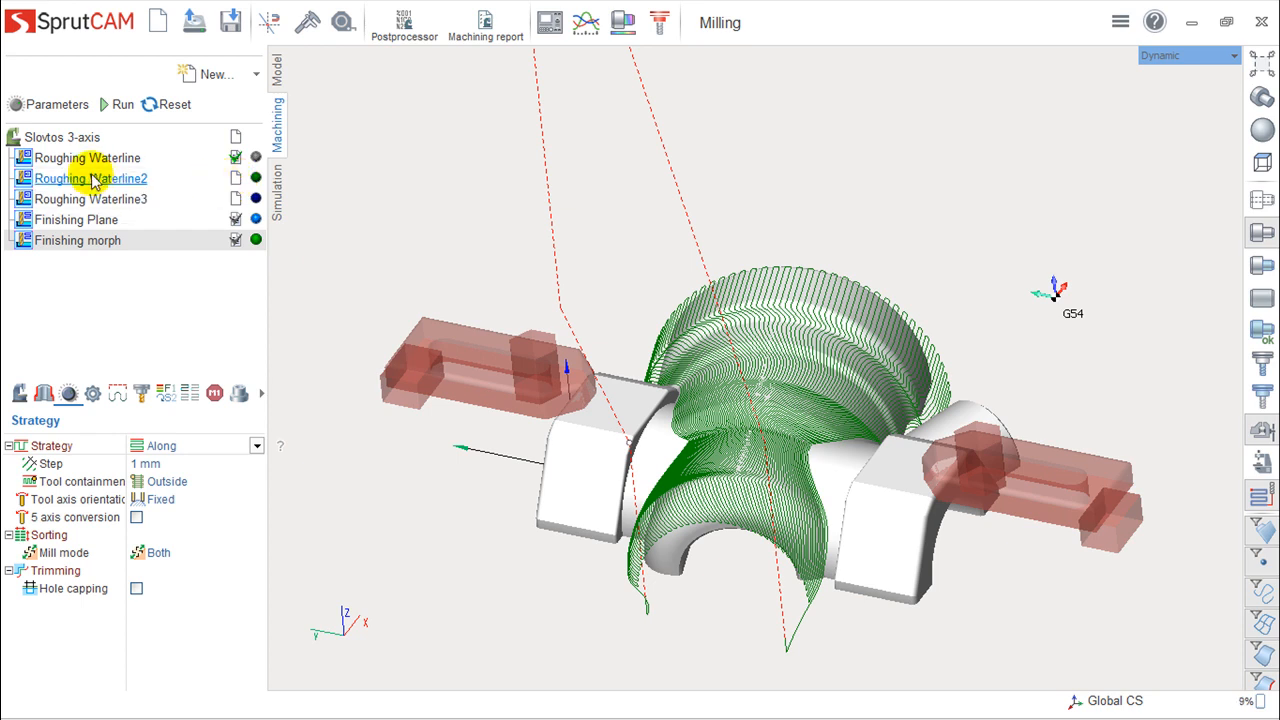
Step: Calculate the toolpath of the Roughing Waterline3 operation
left_click(113, 200)
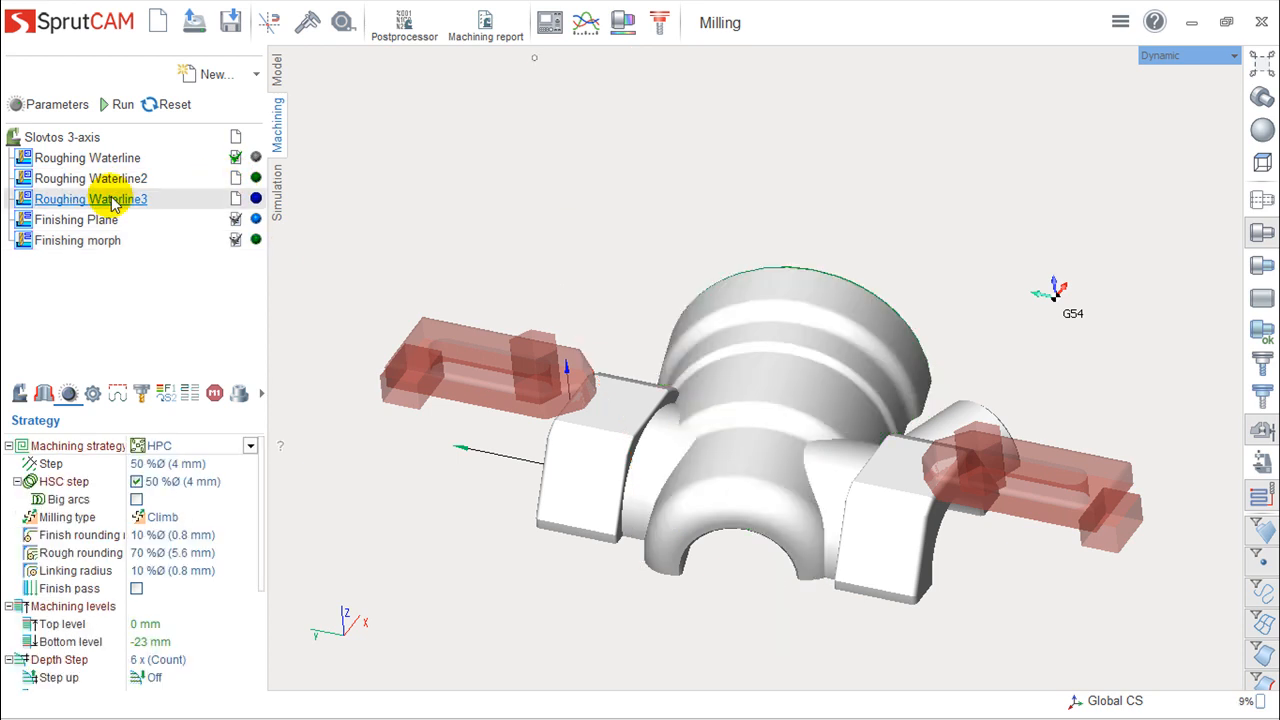
left_click(120, 104)
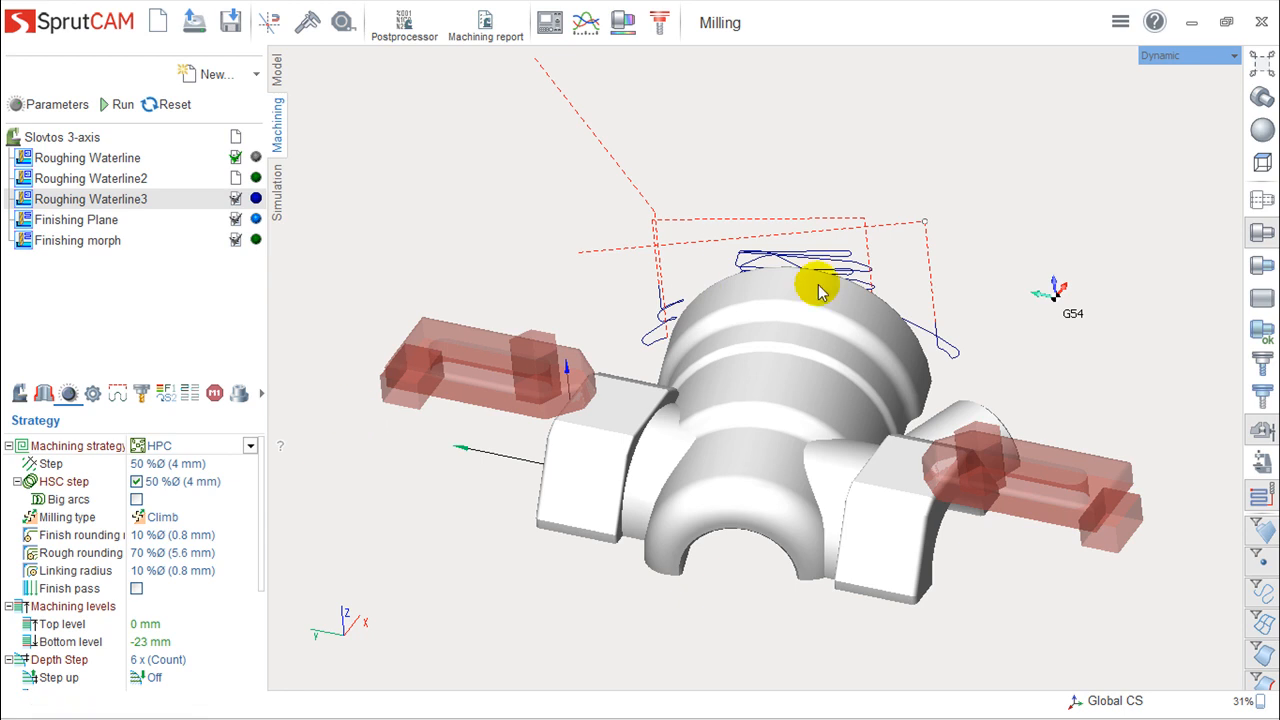
mouse_move(894, 480)
right_mouse_down()
mouse_move(742, 503)
mouse_move(905, 460)
right_mouse_up()
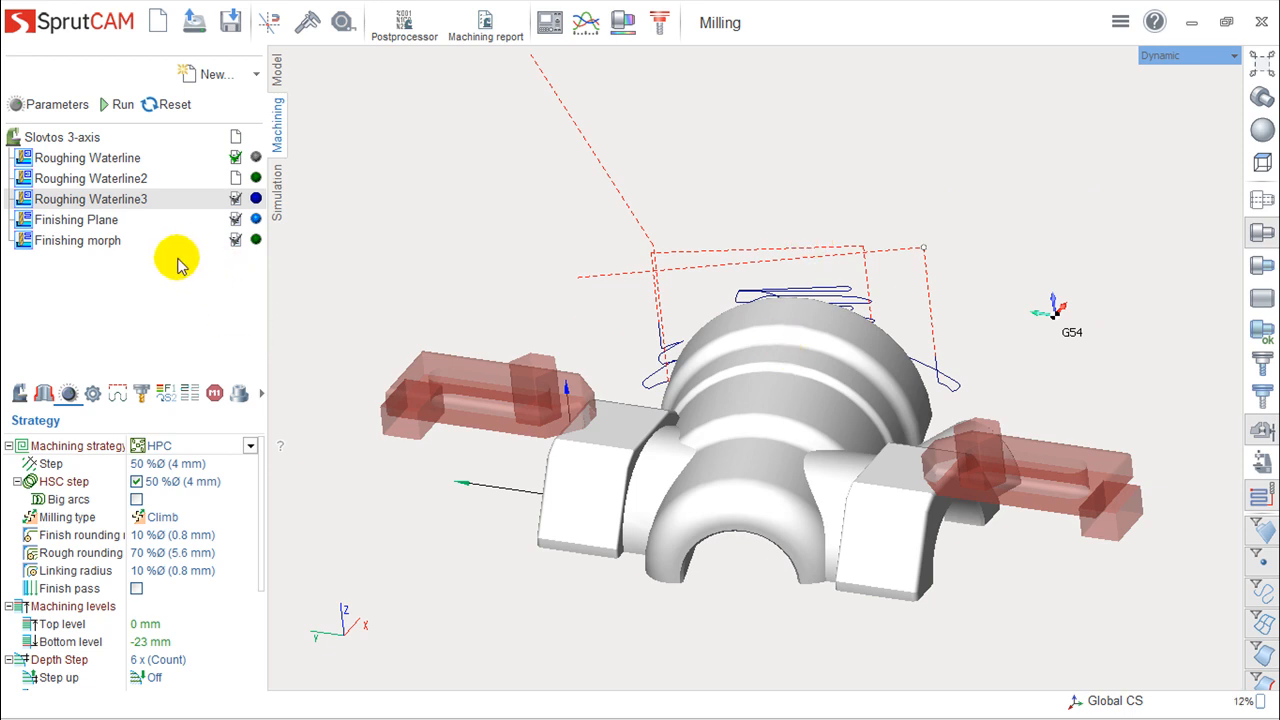
Step: Check the status information in the Roughing Waterline3 operation's properties and close them without changes
right_click(90, 200)
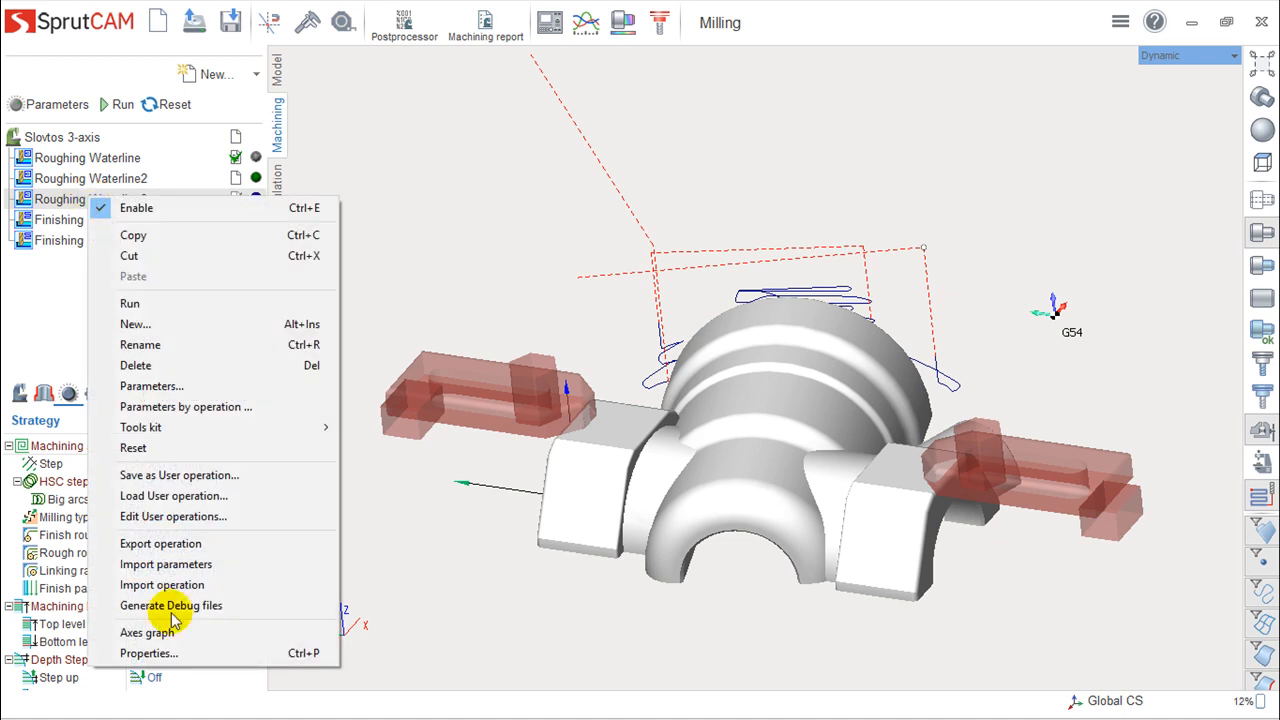
left_click(163, 653)
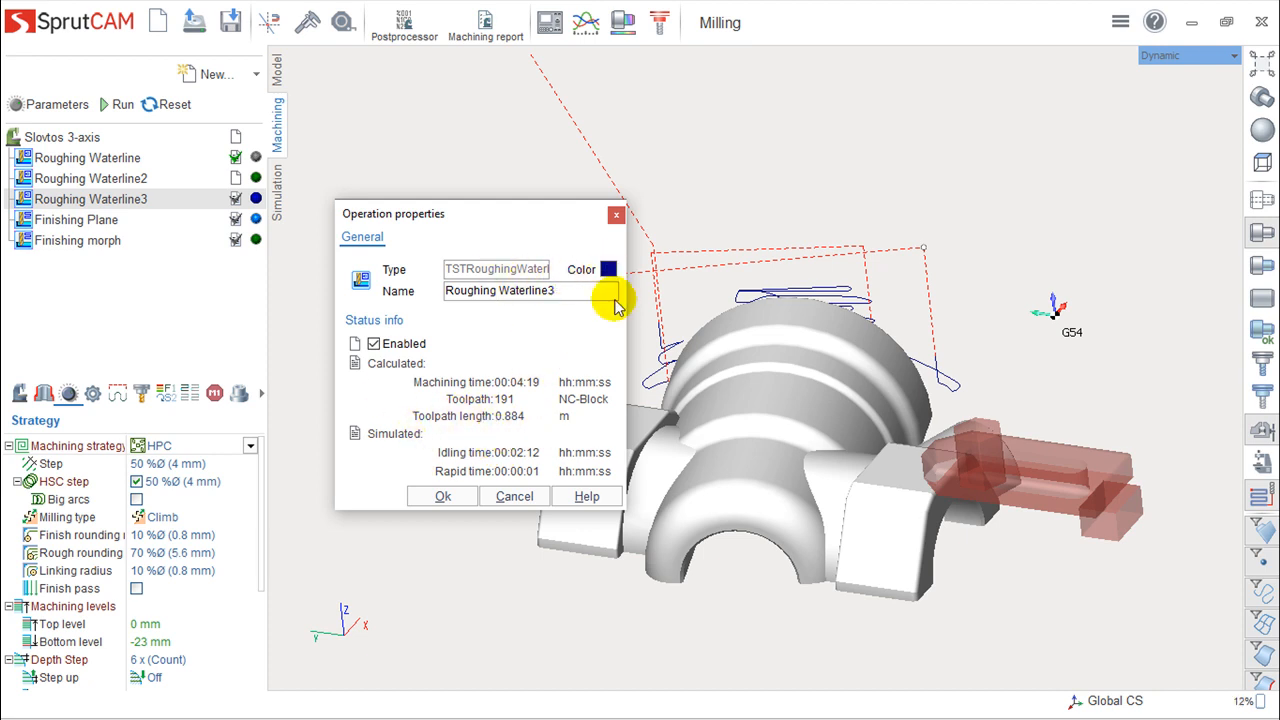
left_click(514, 496)
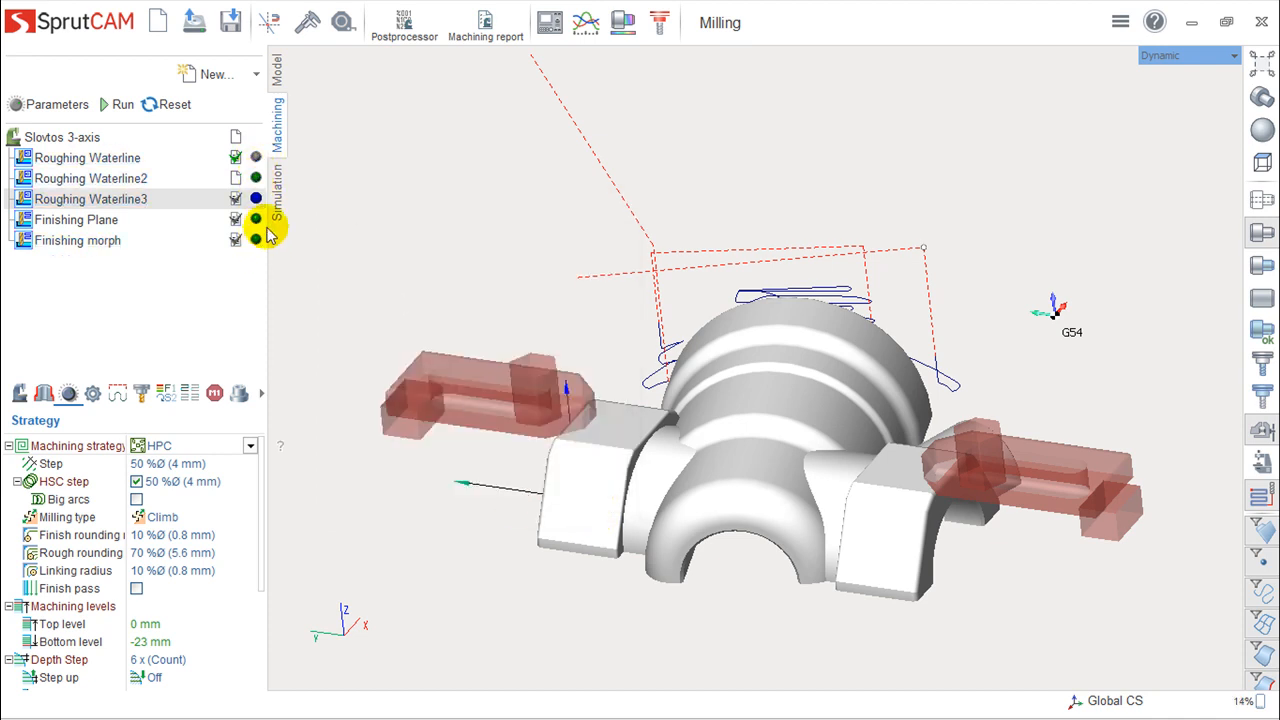
Step: Set the Roughing Waterline3 operation's toolpath colour to red in its properties and inspect the toolpath around the part
left_click(256, 198)
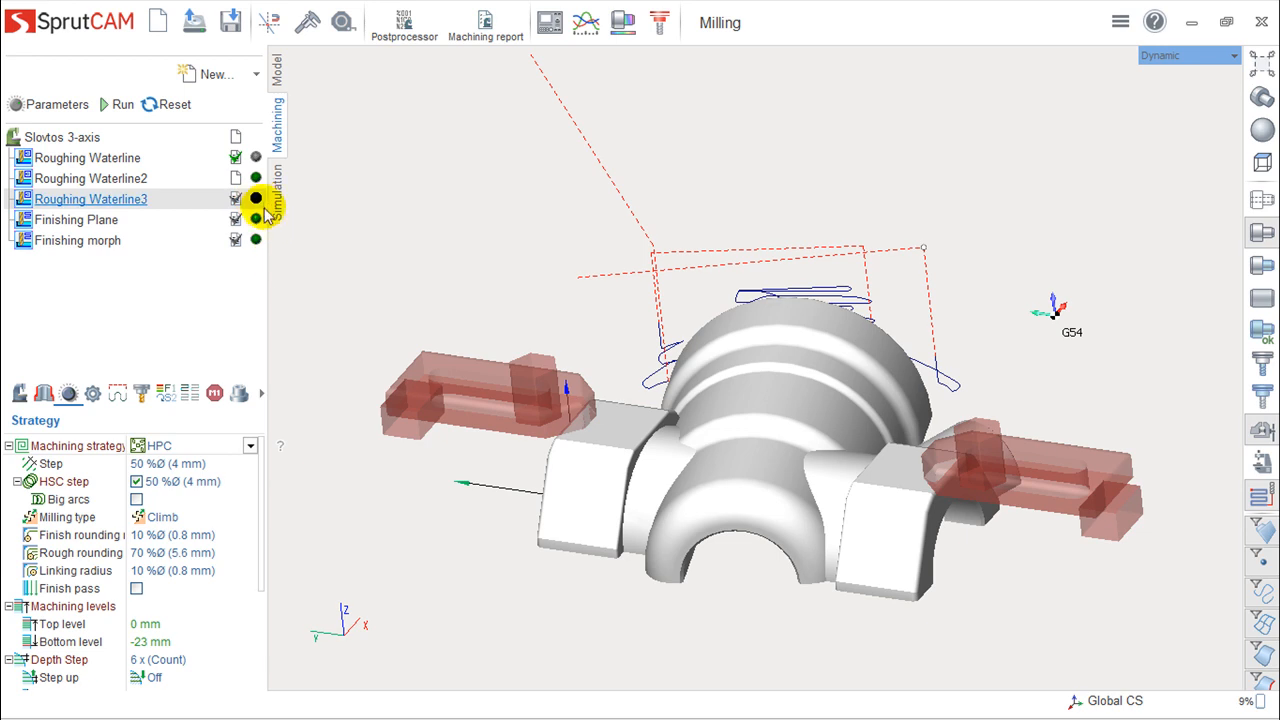
right_click(259, 202)
left_click(385, 658)
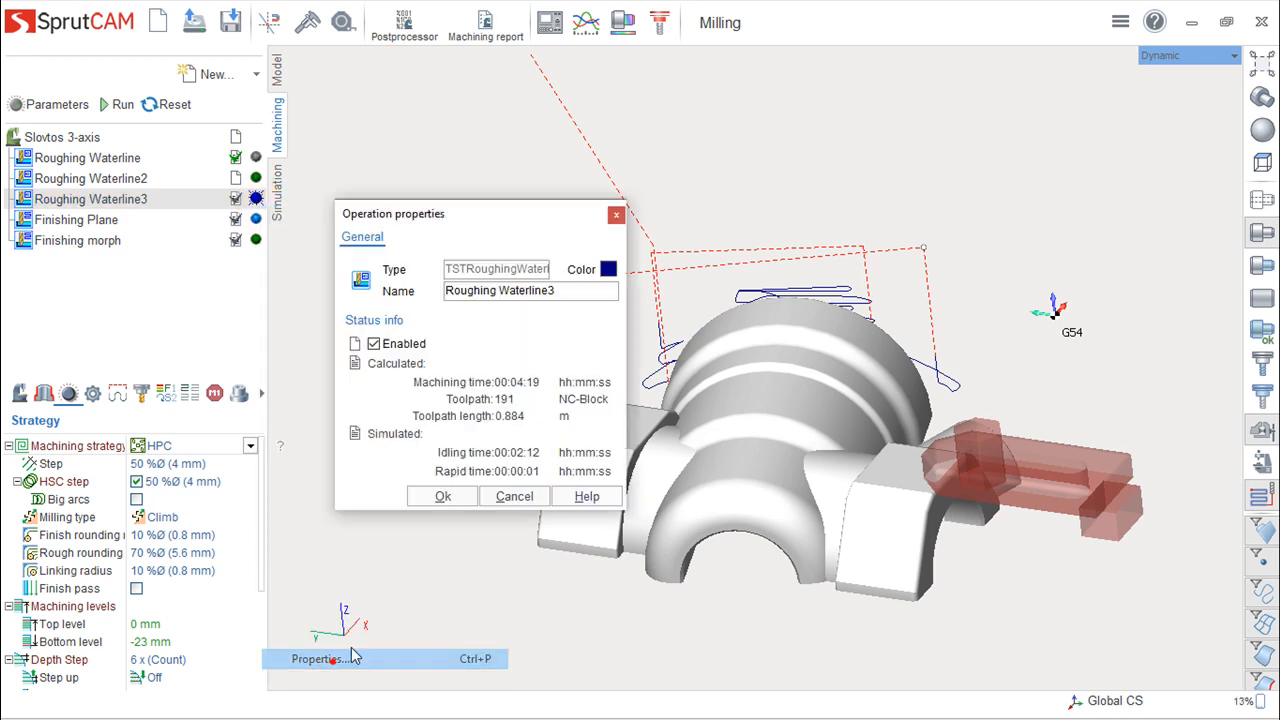
left_click(608, 269)
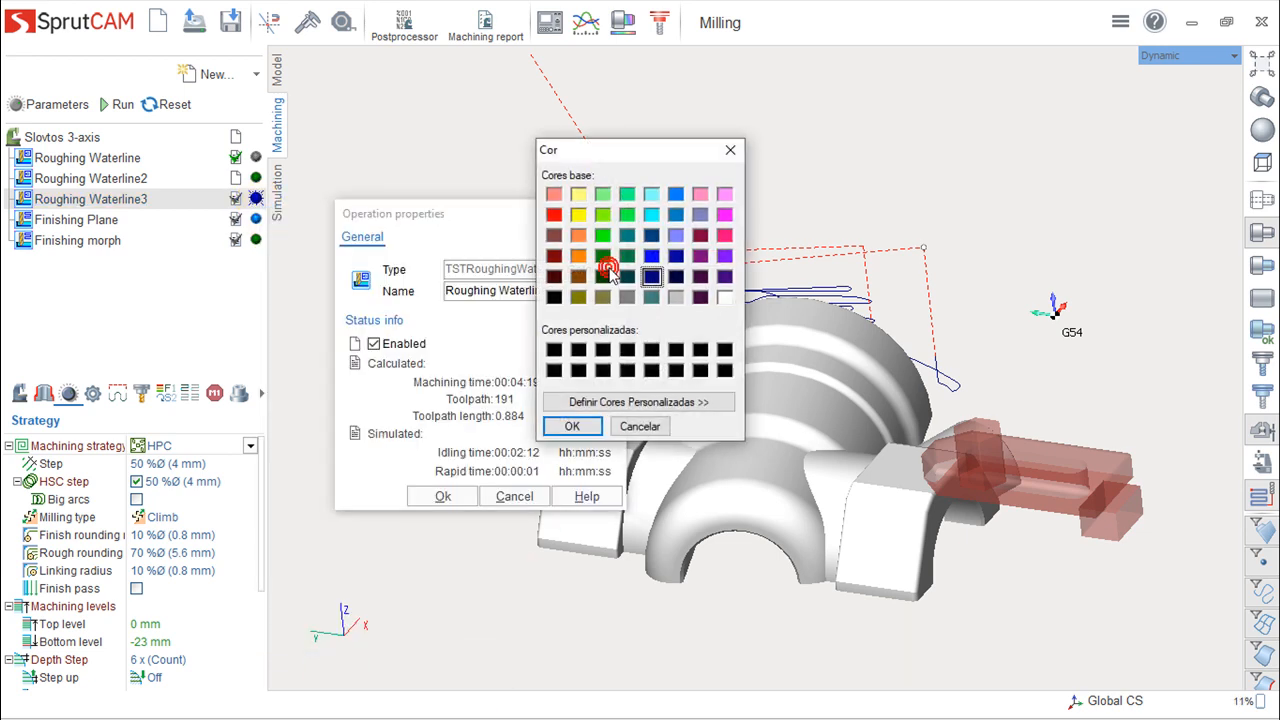
left_click(560, 218)
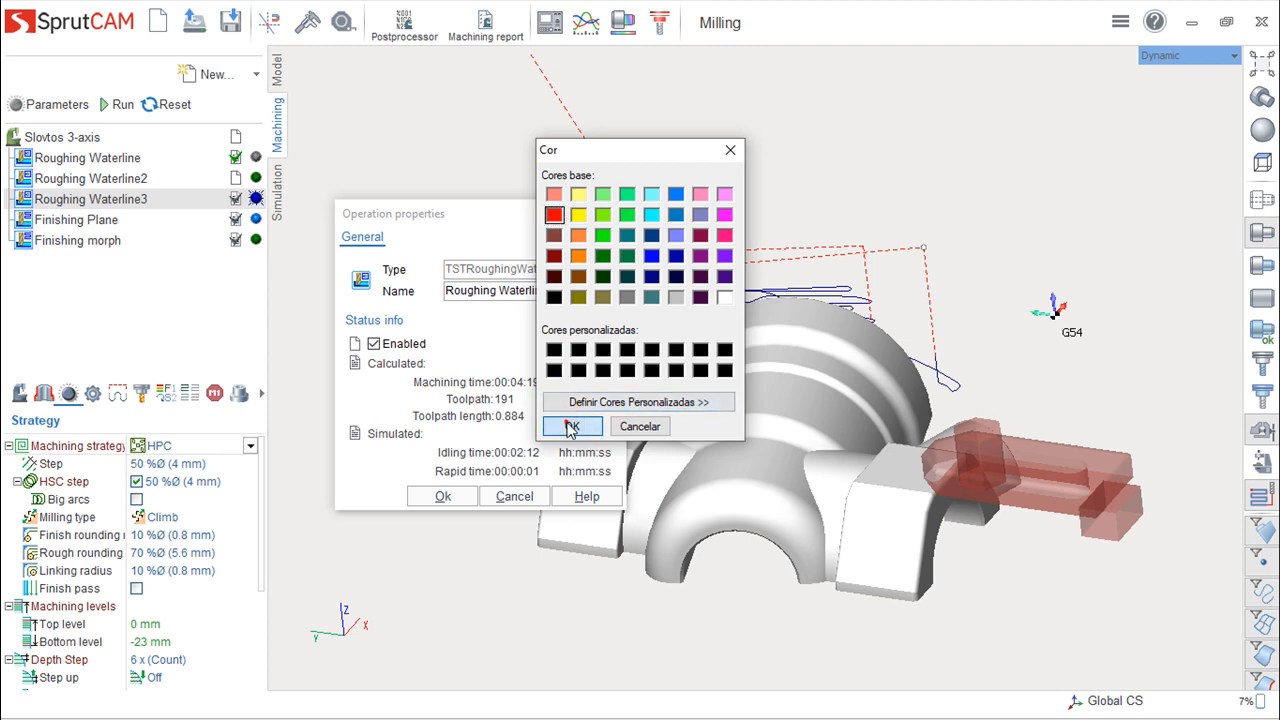
left_click(566, 423)
left_click(443, 497)
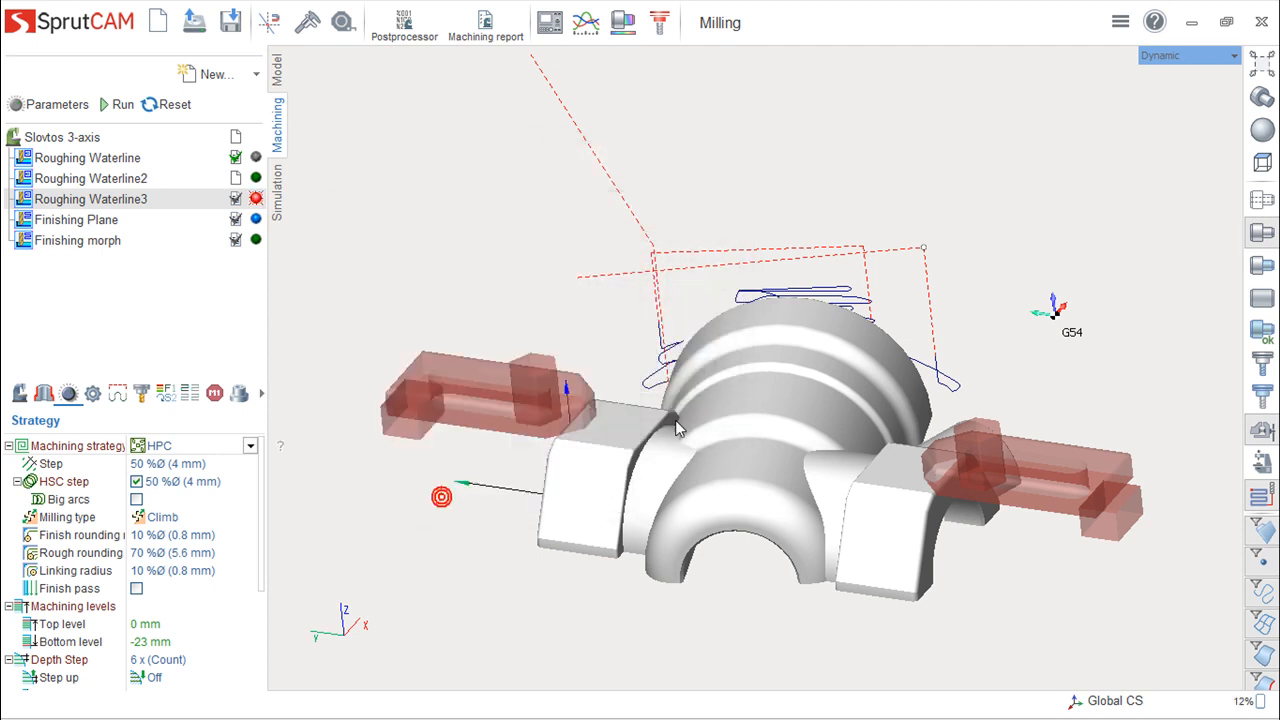
left_click_drag(755, 371, 884, 487)
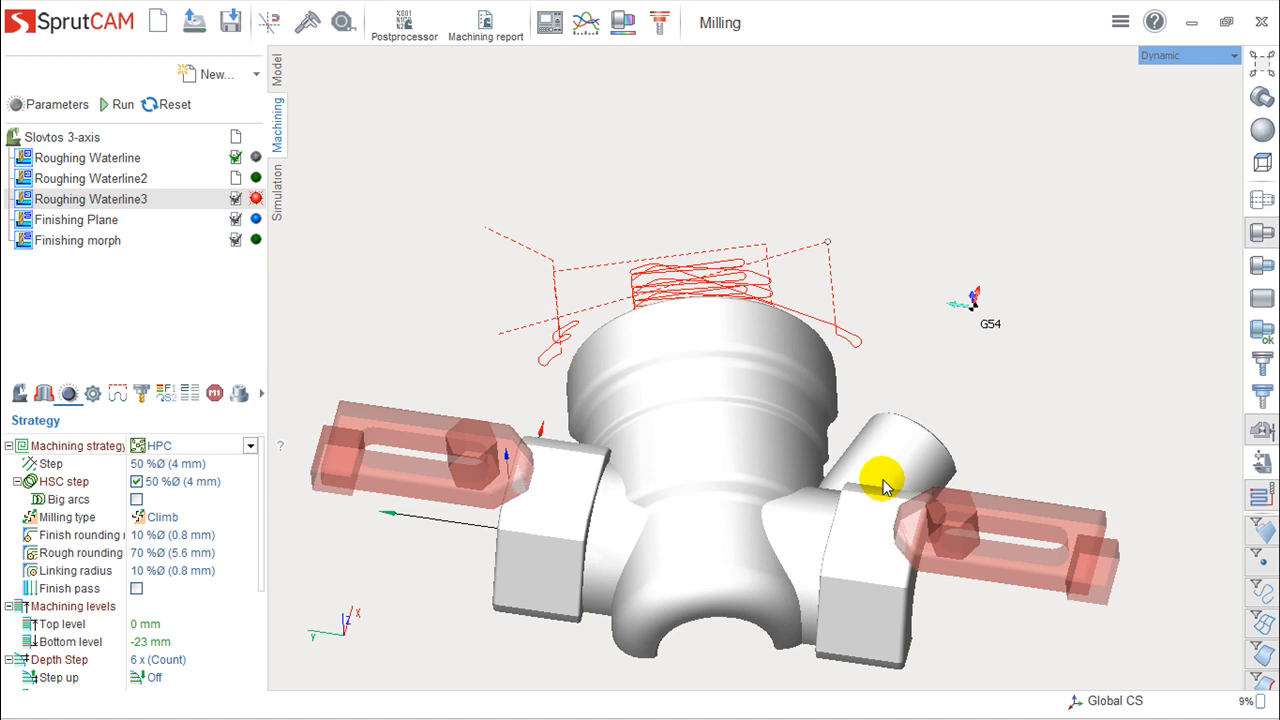
left_click_drag(623, 491, 917, 177)
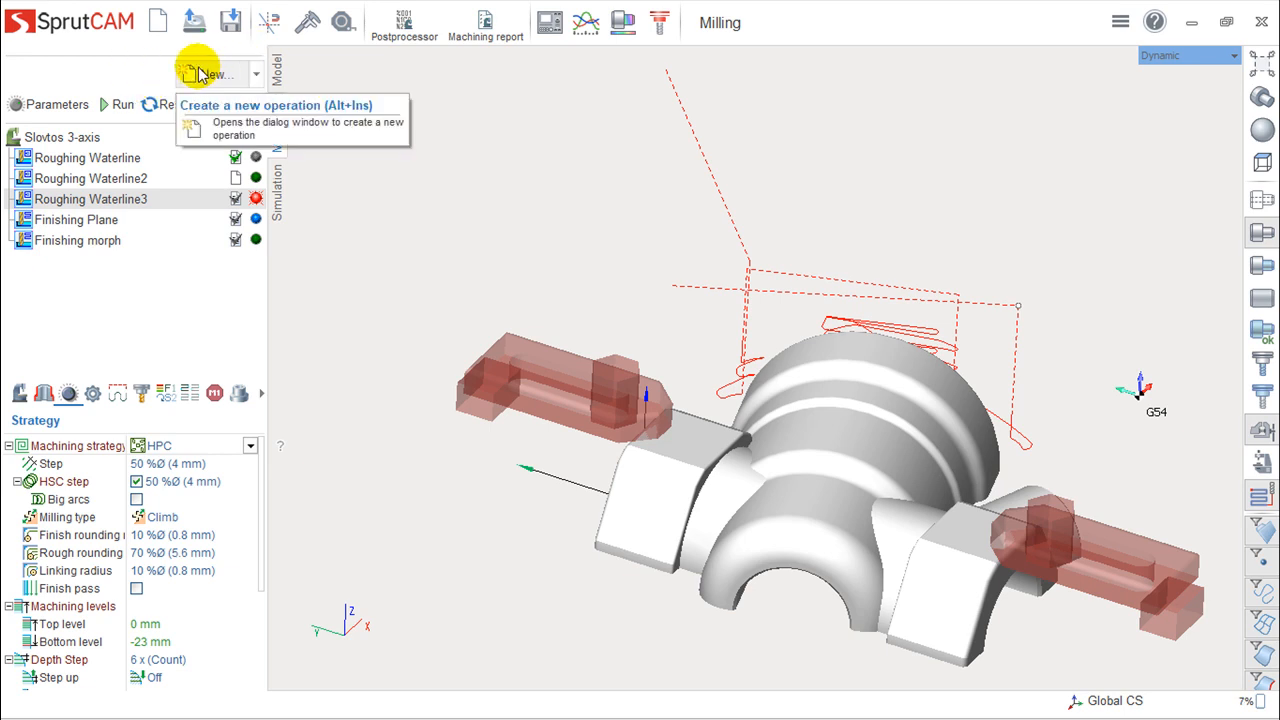
Step: Look through the new operation categories and add a Roughing waterline operation after Roughing Waterline3
left_click(257, 76)
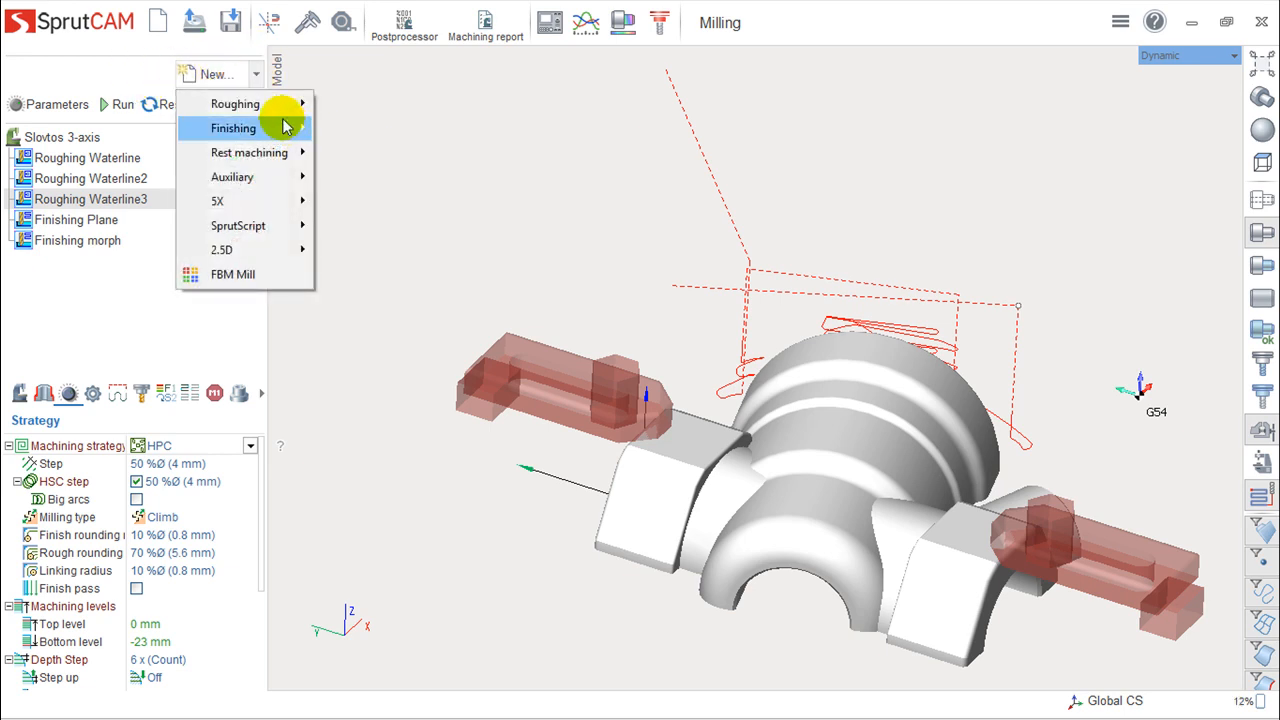
mouse_move(288, 106)
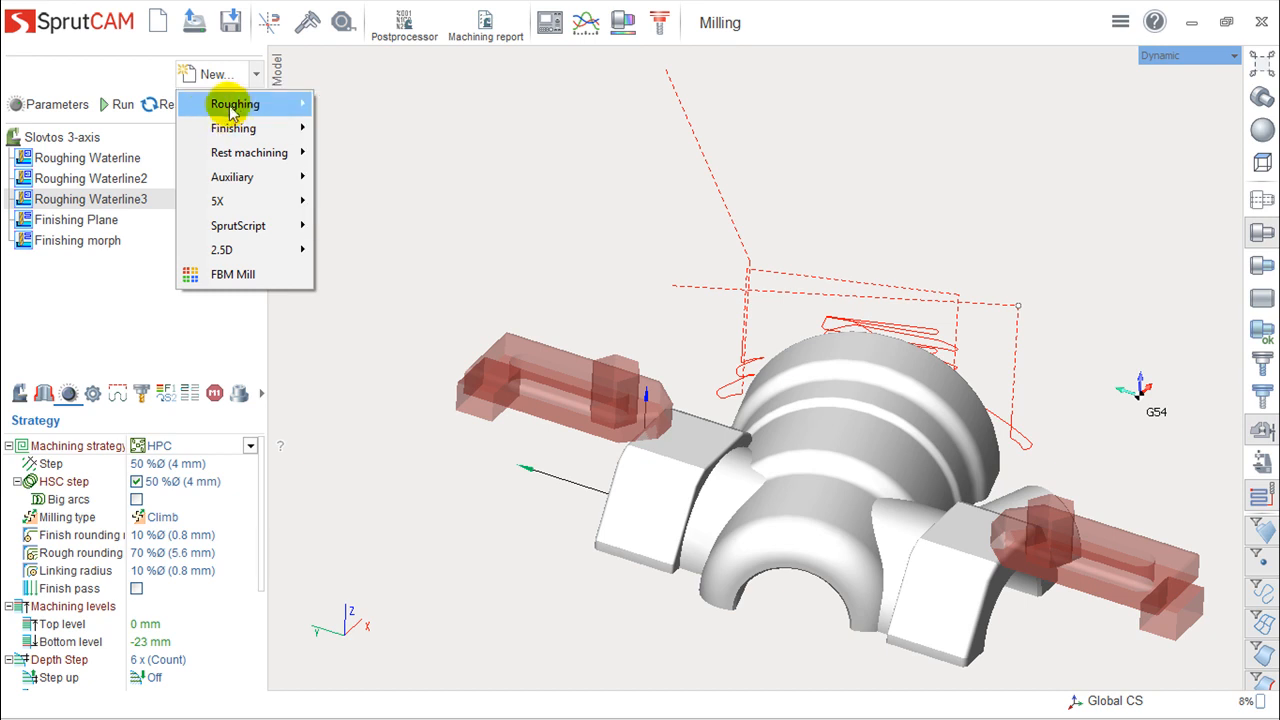
mouse_move(251, 158)
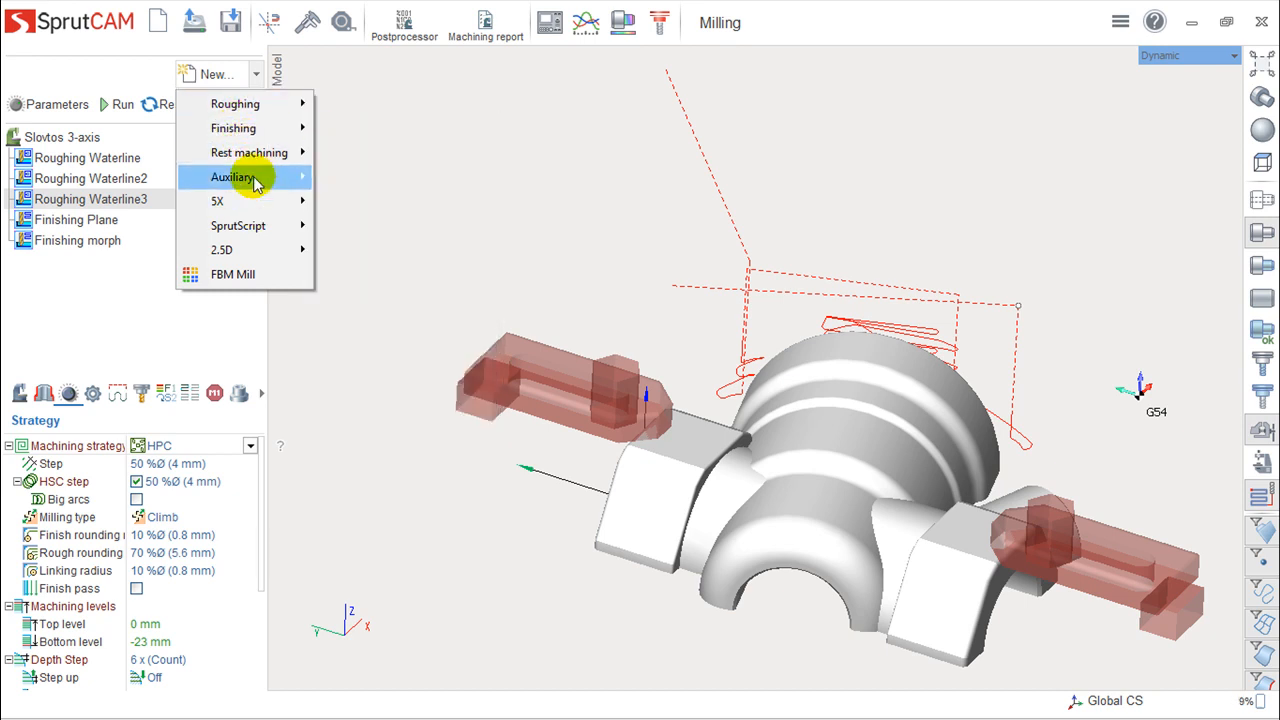
mouse_move(253, 181)
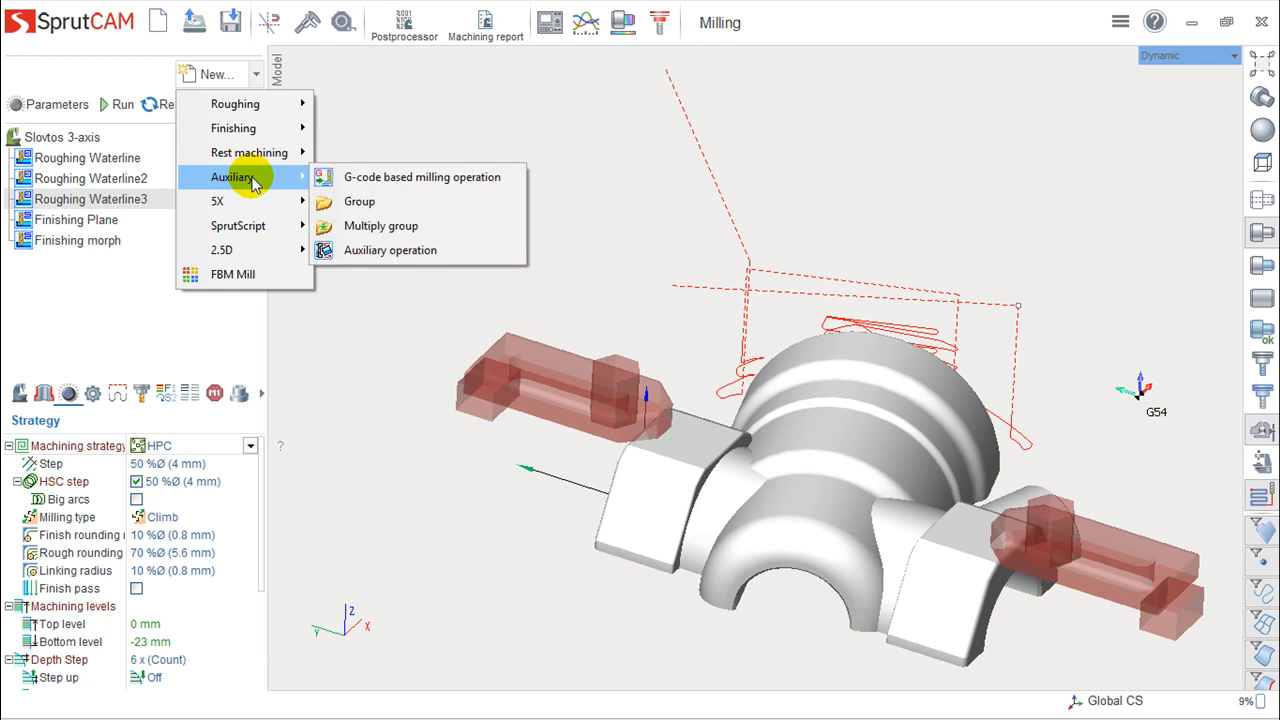
mouse_move(250, 228)
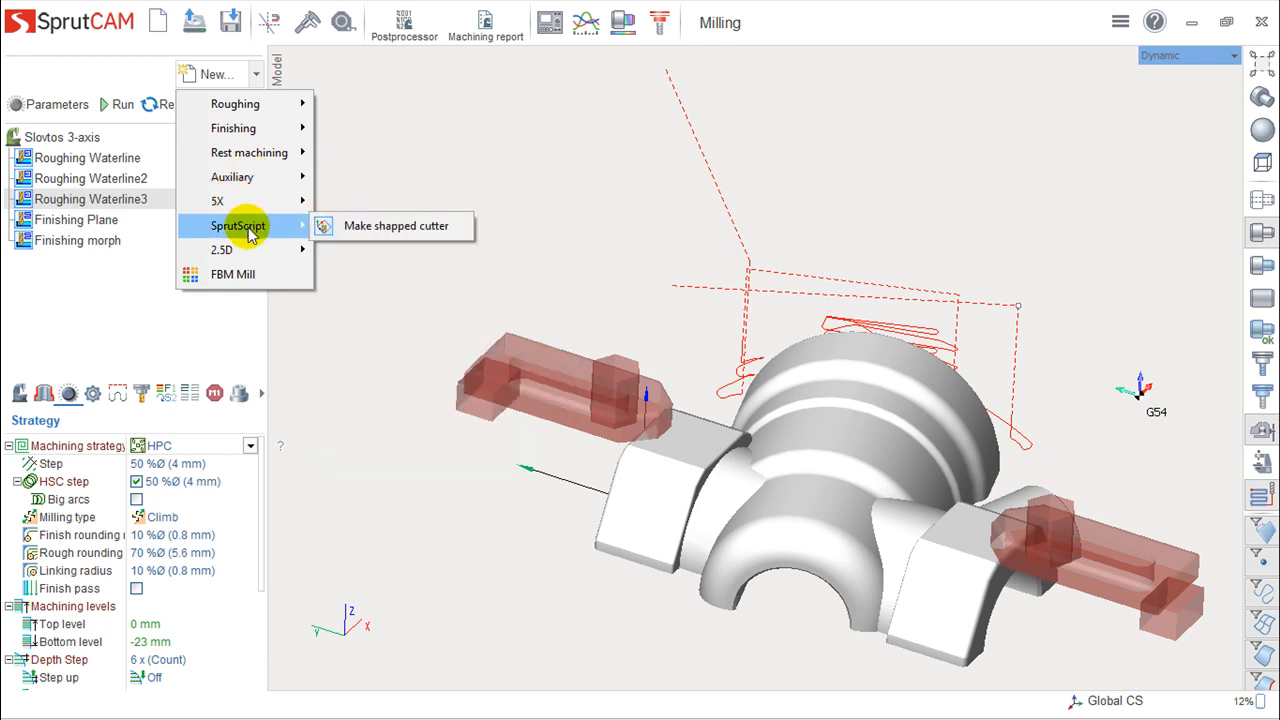
mouse_move(240, 251)
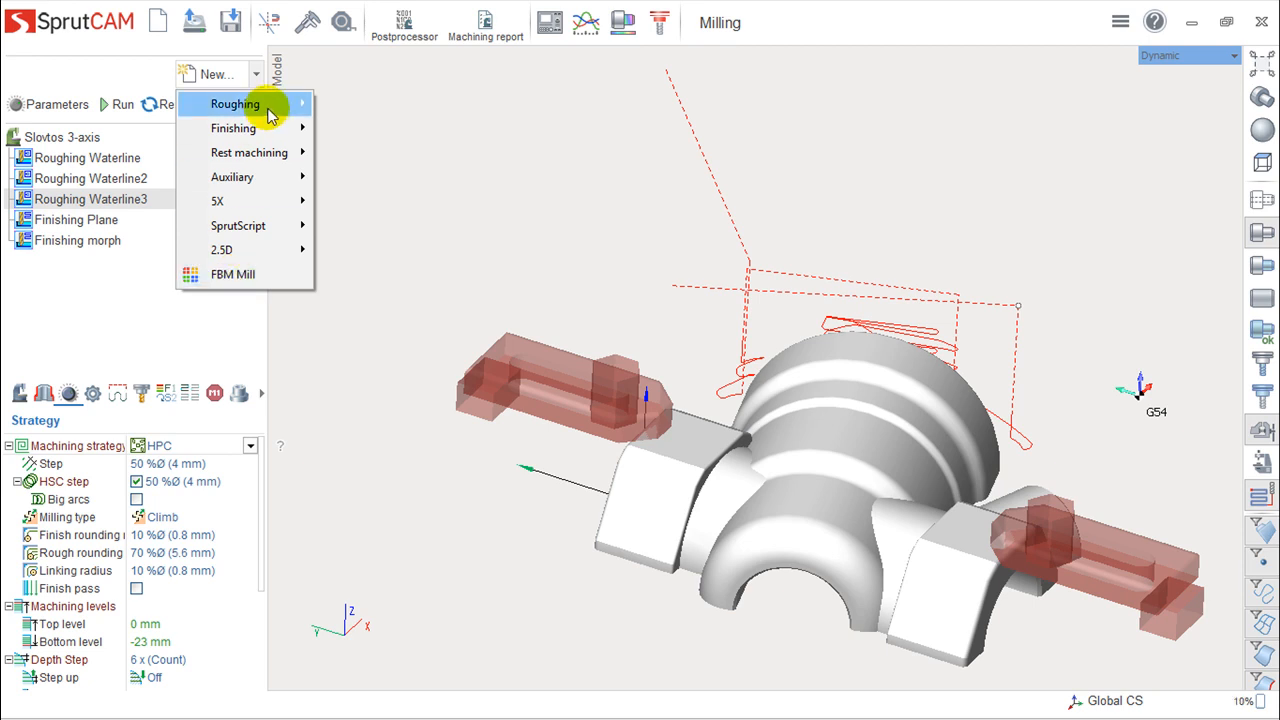
mouse_move(219, 103)
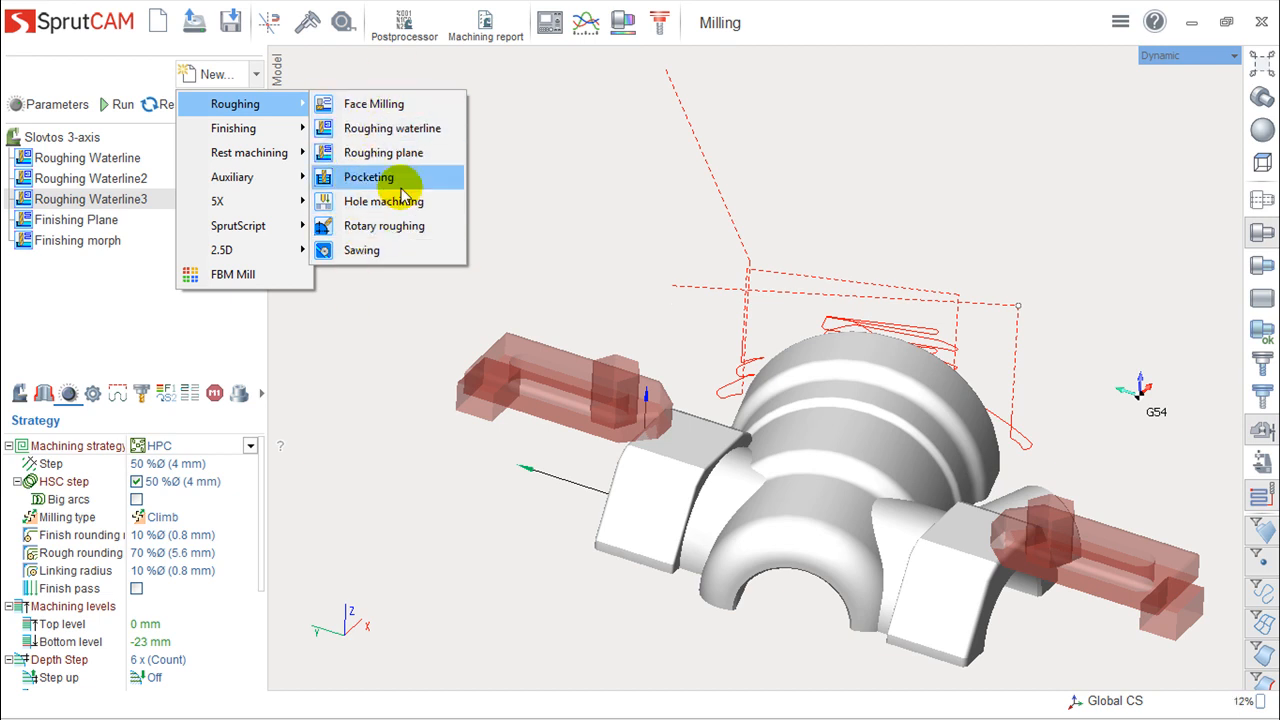
left_click(399, 133)
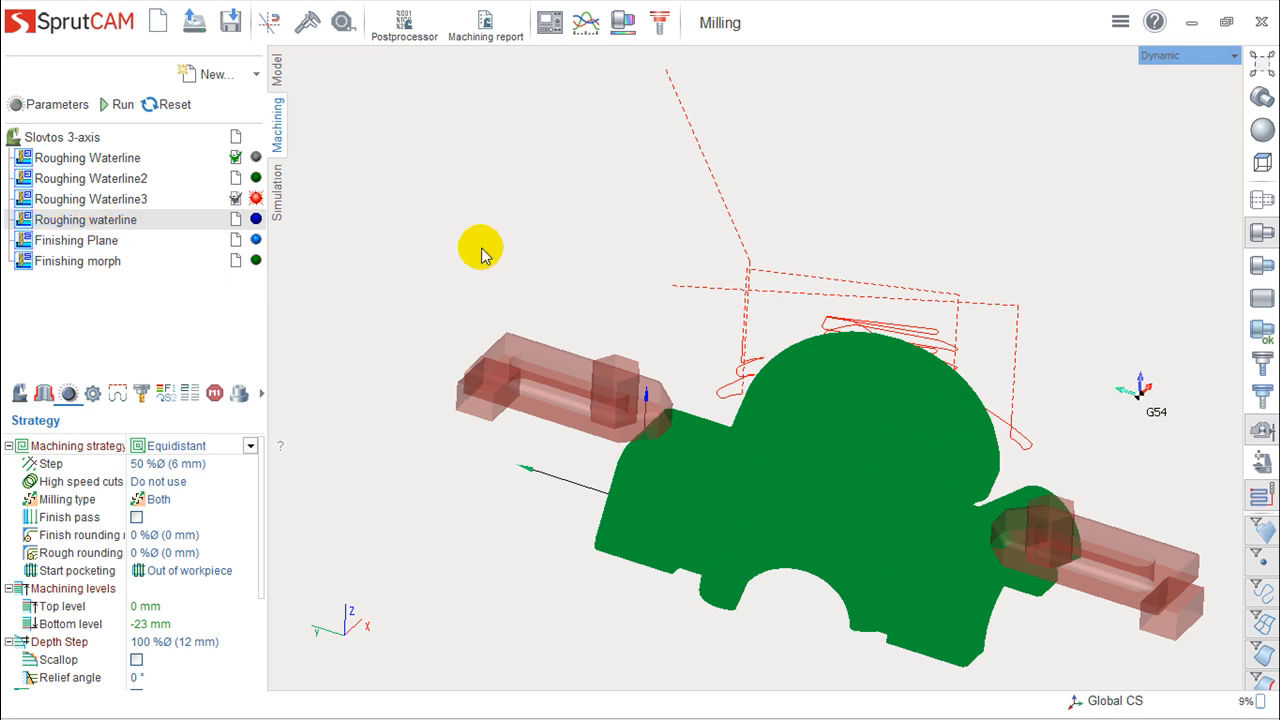
middle_click_drag(958, 224, 876, 170)
right_click_drag(870, 180, 766, 156)
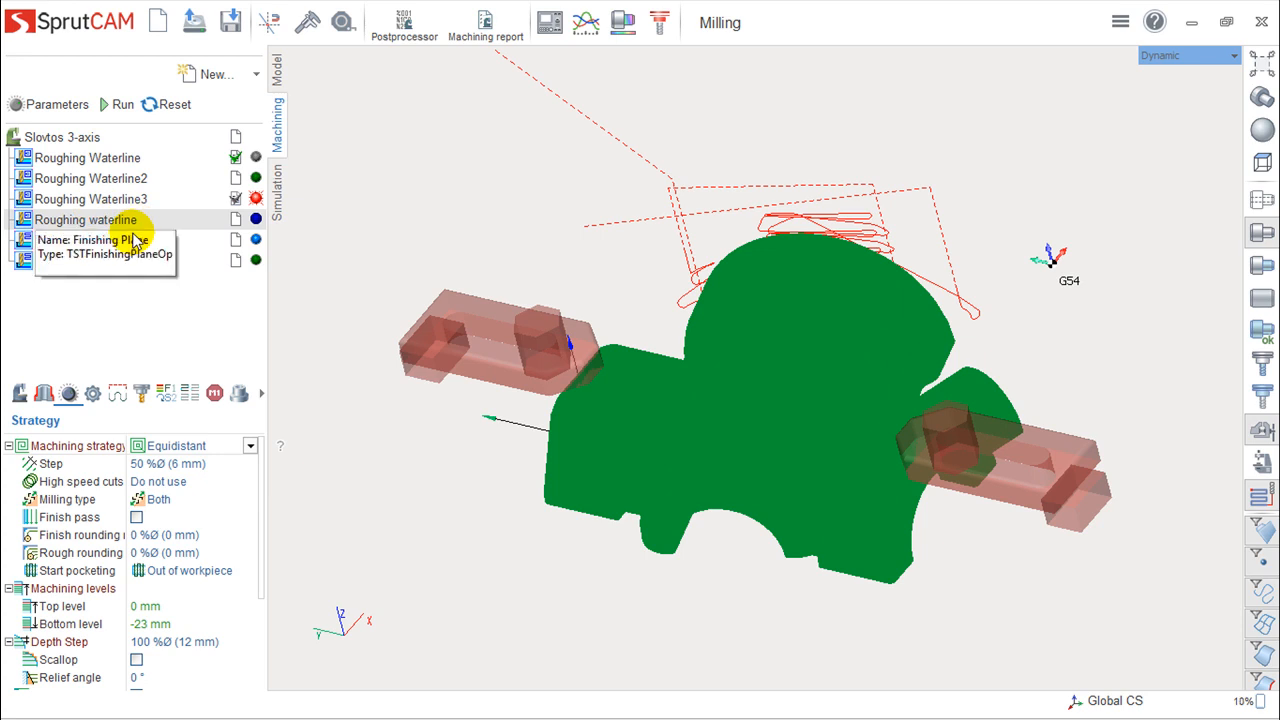
Step: Review the Roughing Waterline3 operation's tool, feeds/speeds, lead in/lead out, levels, strategy and trimming parameters, and close them without changes
double_click(94, 199)
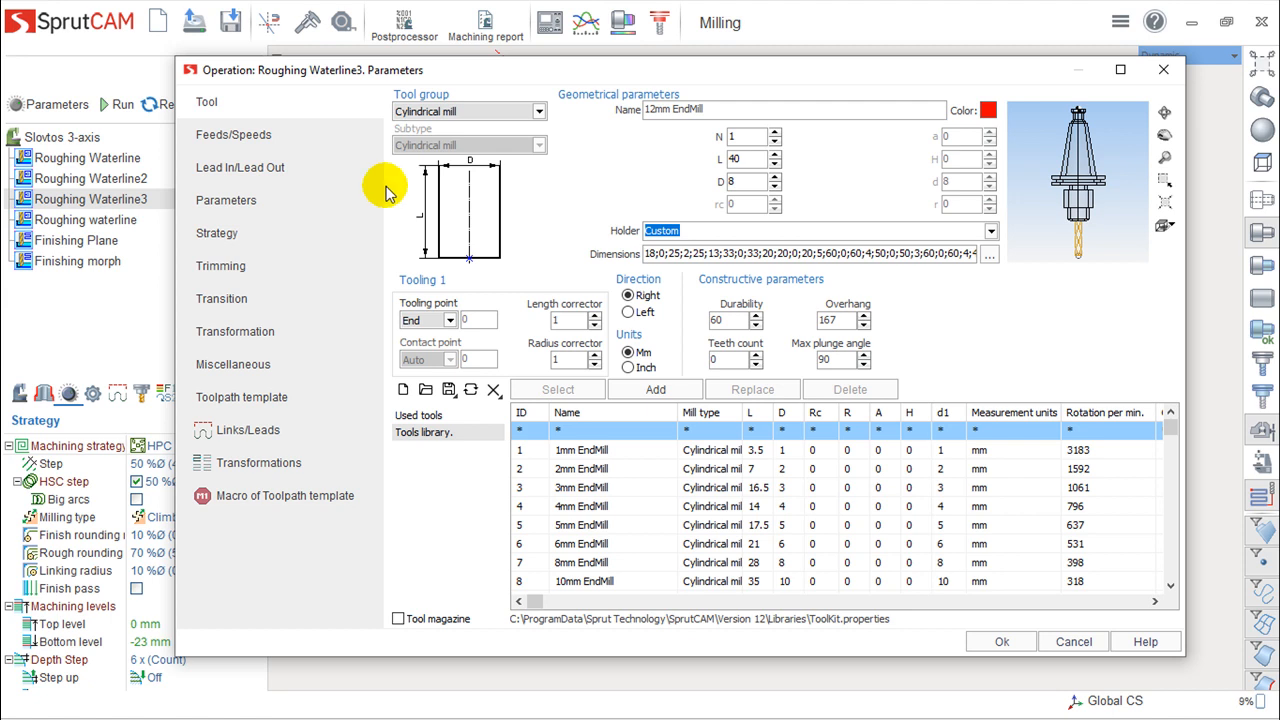
left_click(224, 135)
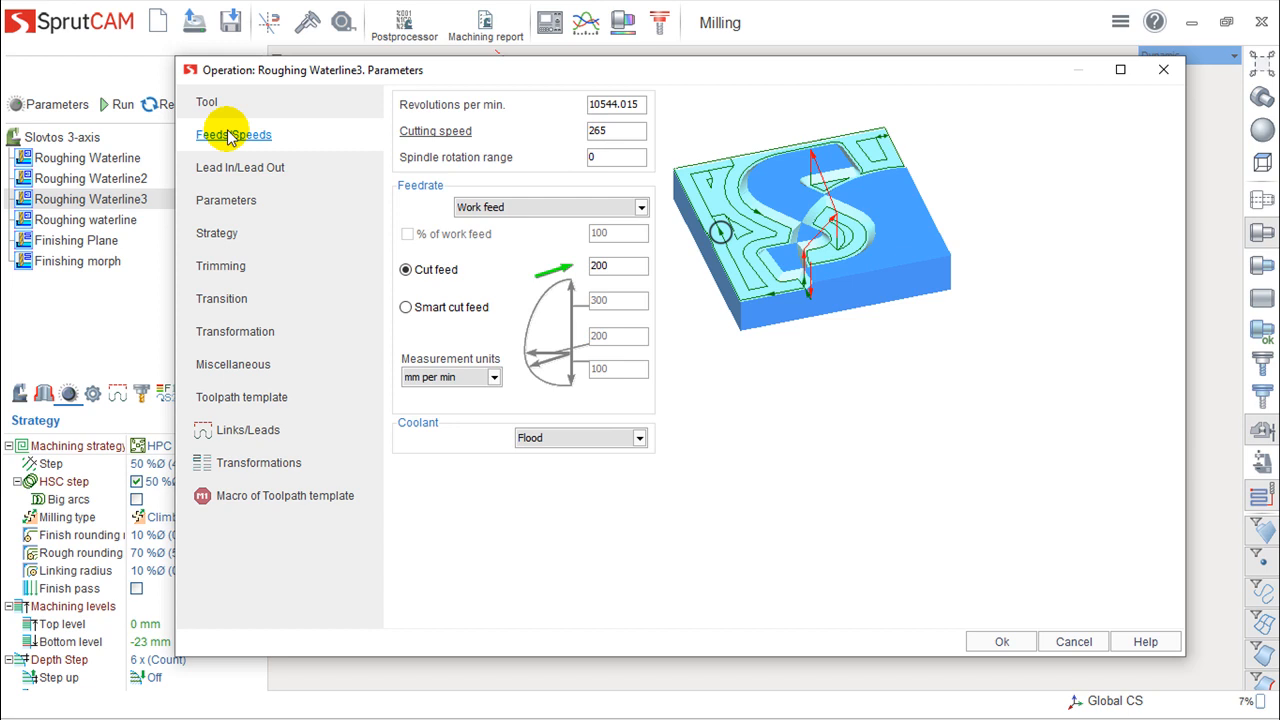
left_click(206, 102)
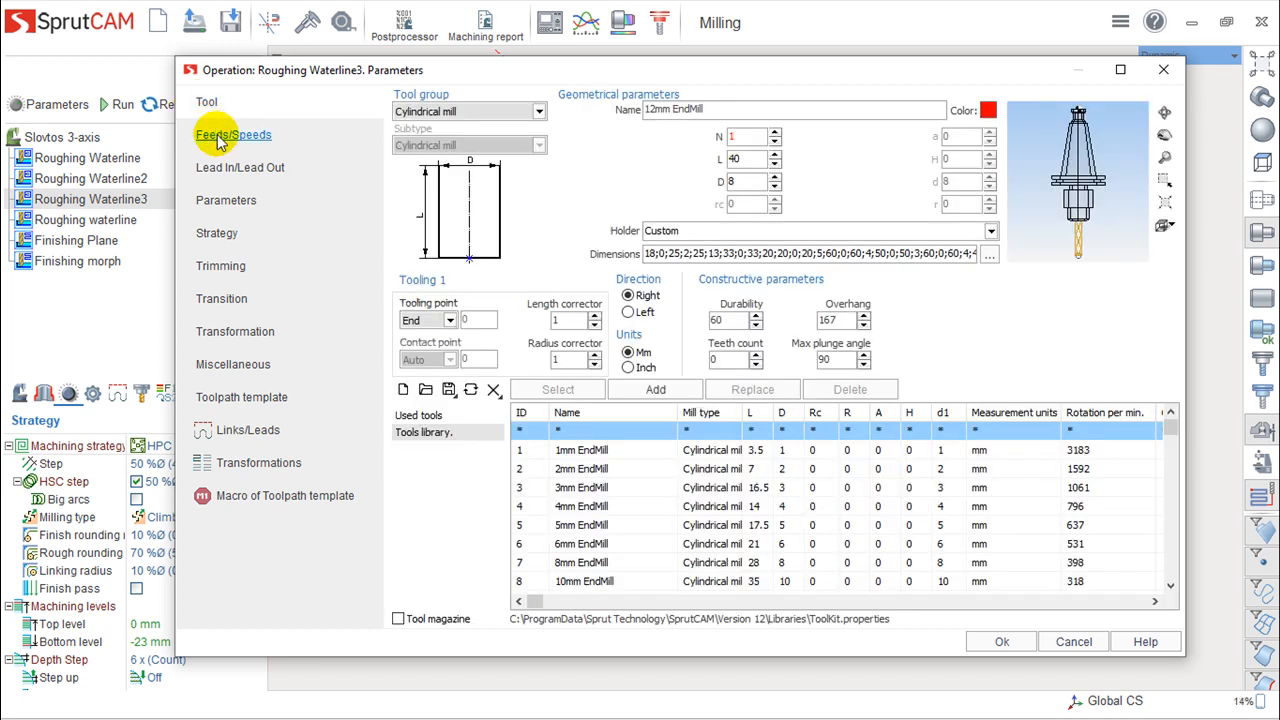
left_click(226, 140)
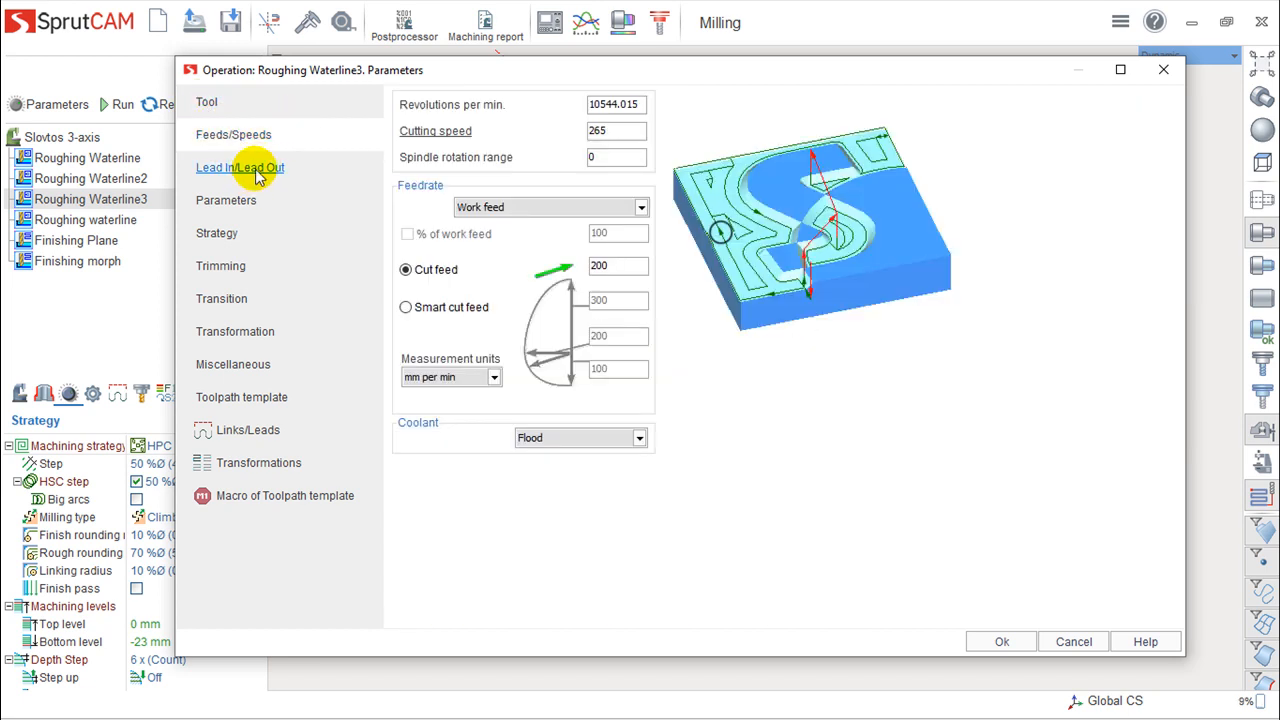
left_click(255, 168)
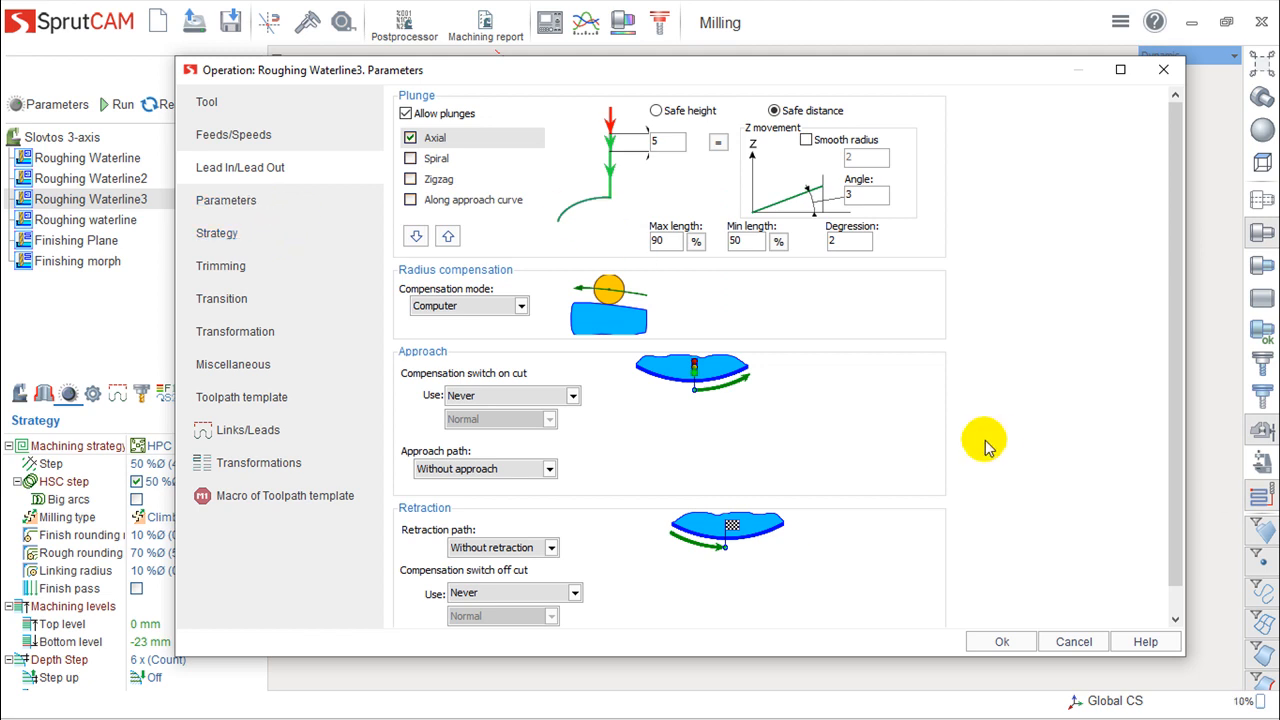
left_click(240, 200)
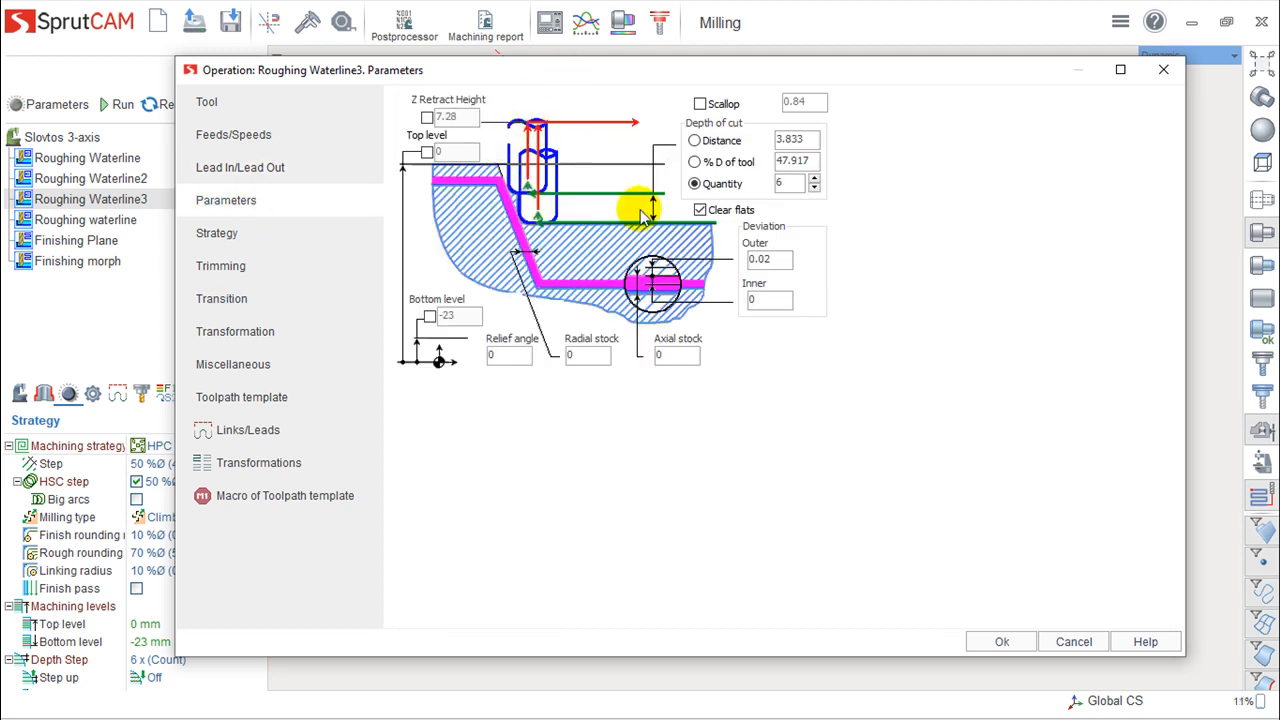
left_click(230, 238)
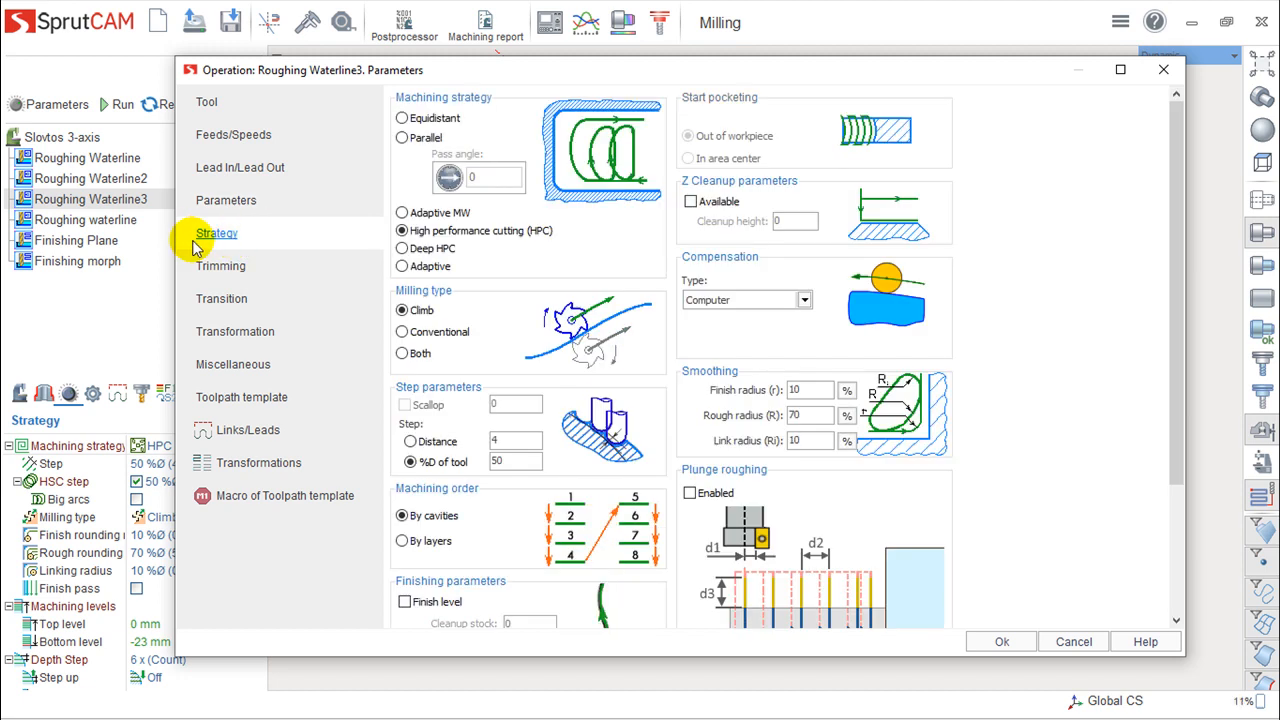
left_click(220, 266)
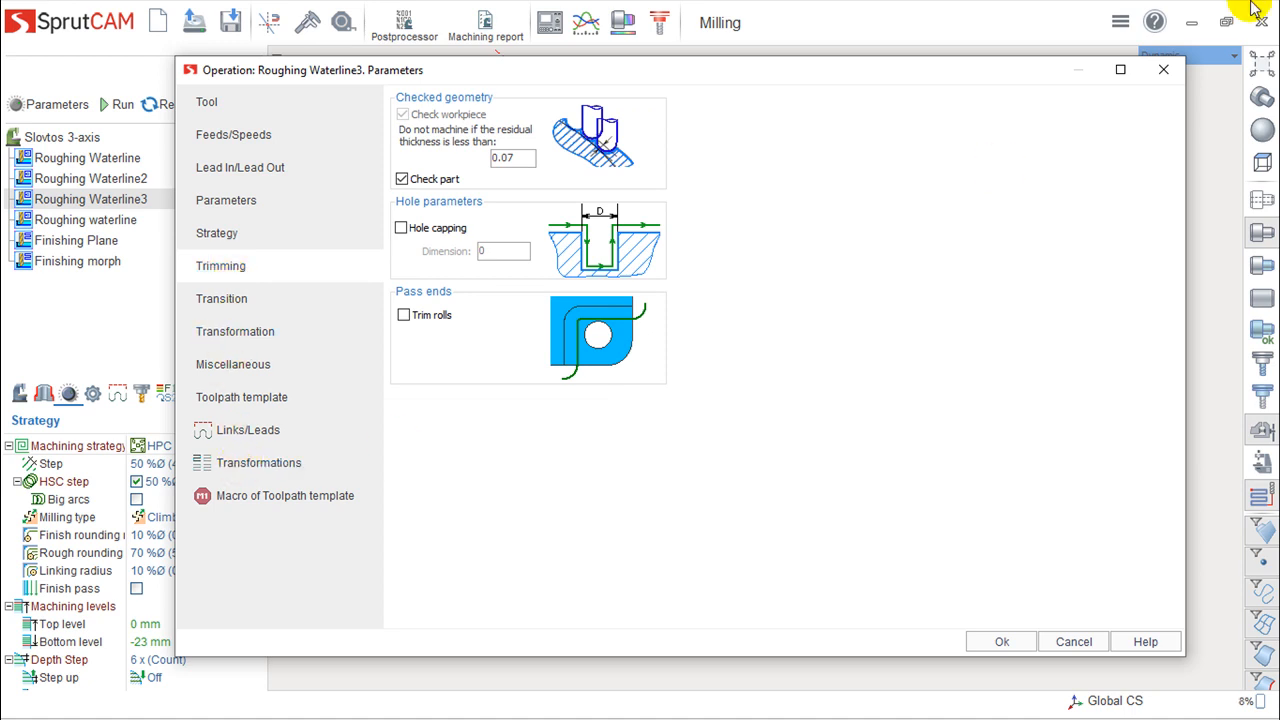
left_click(1162, 69)
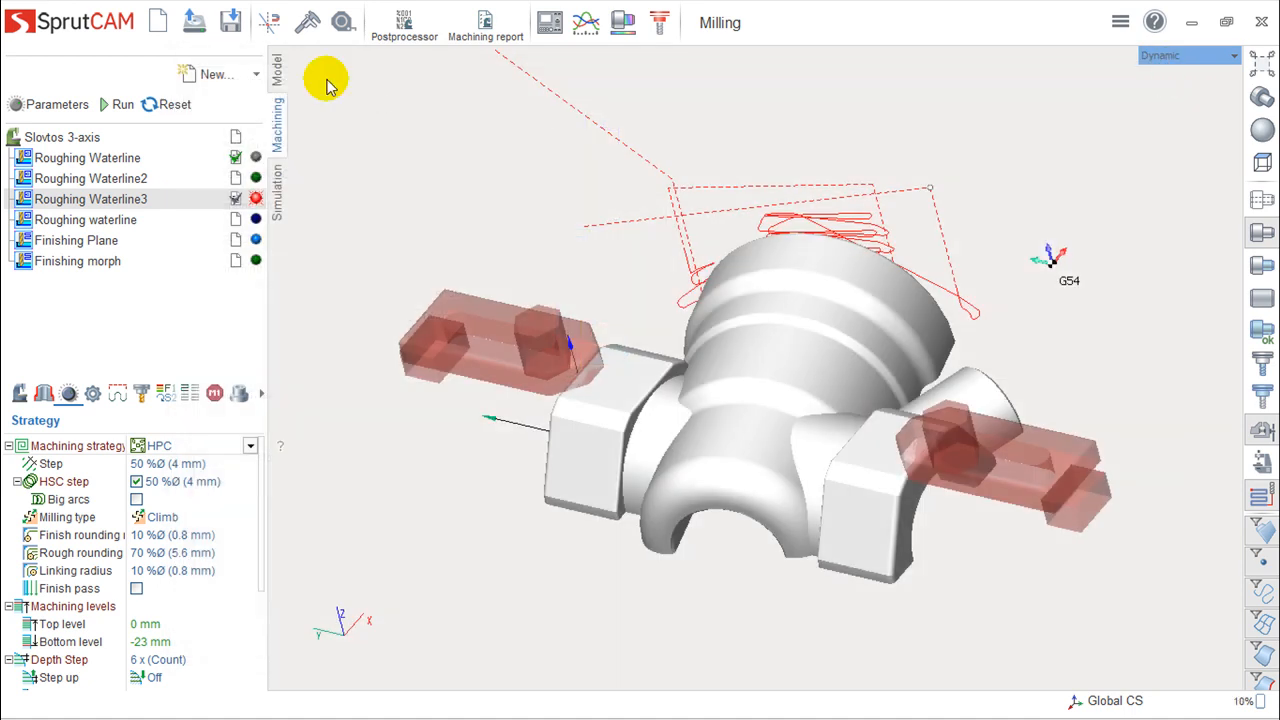
Step: Browse the roughing operation types available for a new operation, previewing Roughing waterline, Roughing plane, Pocketing, Hole machining, Rotary roughing and Sawing
left_click(256, 75)
left_click(212, 75)
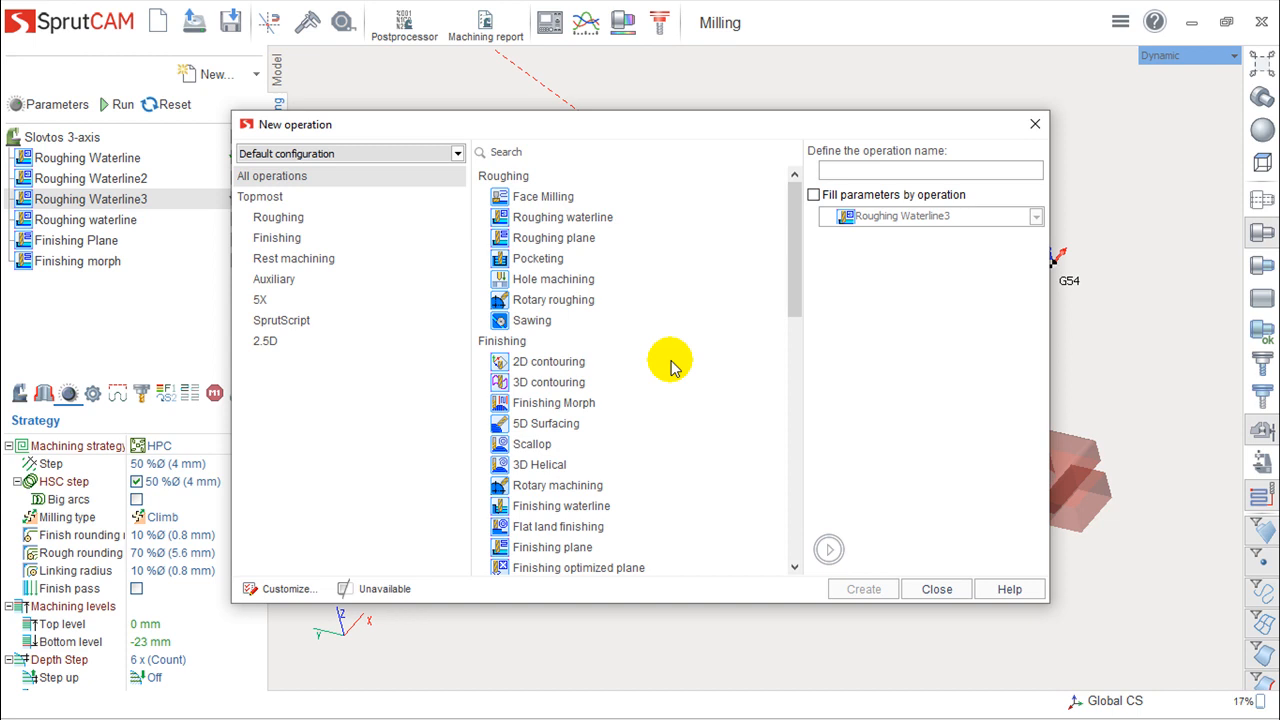
left_click(278, 217)
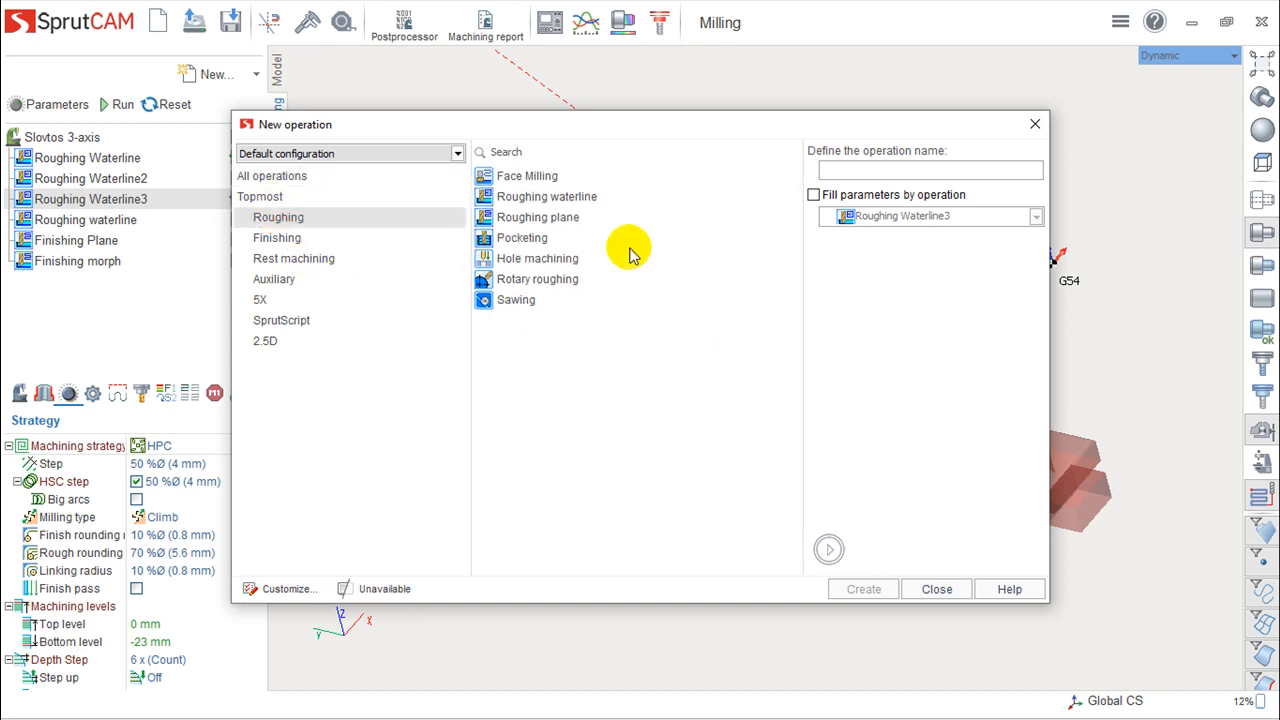
left_click(535, 197)
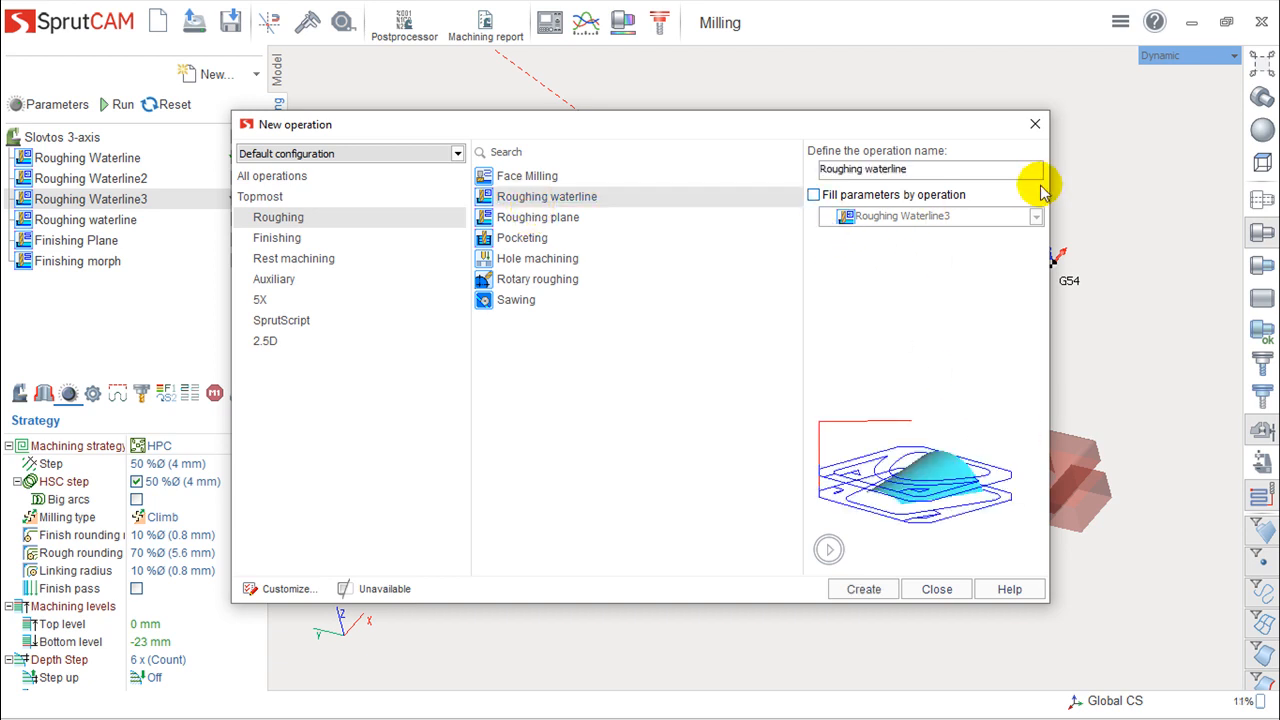
left_click(527, 217)
left_click(522, 238)
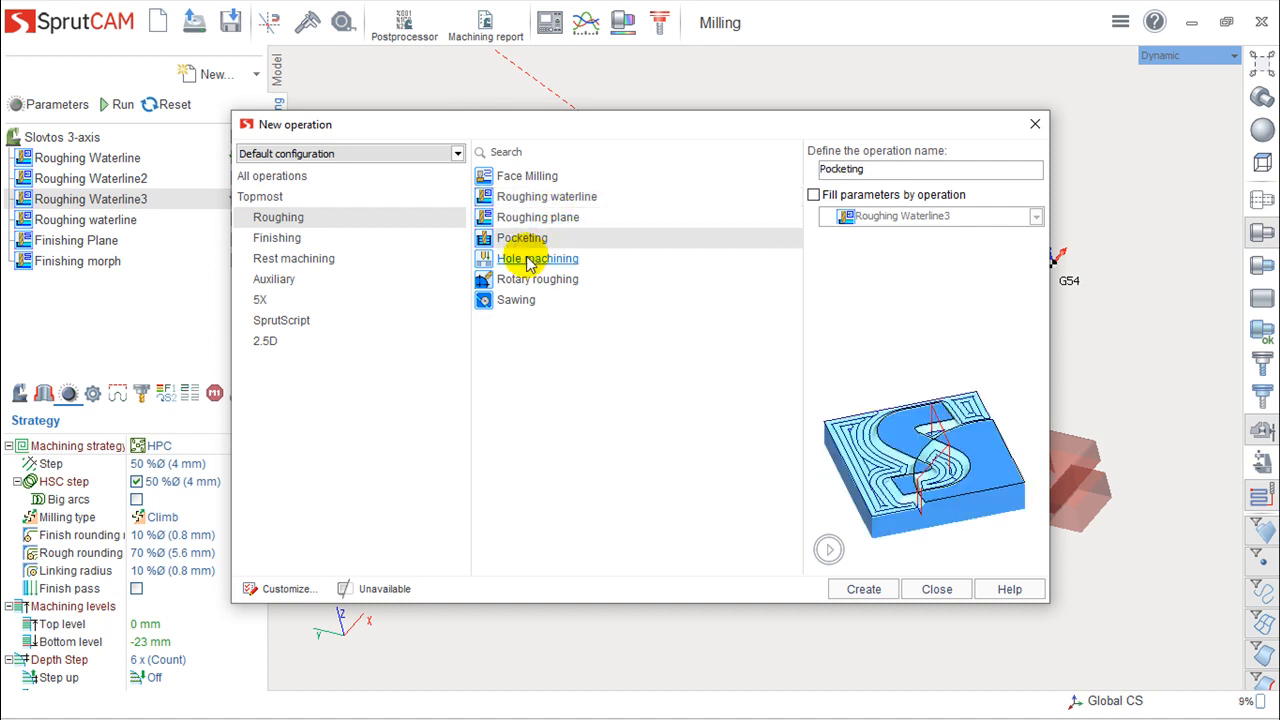
left_click(531, 259)
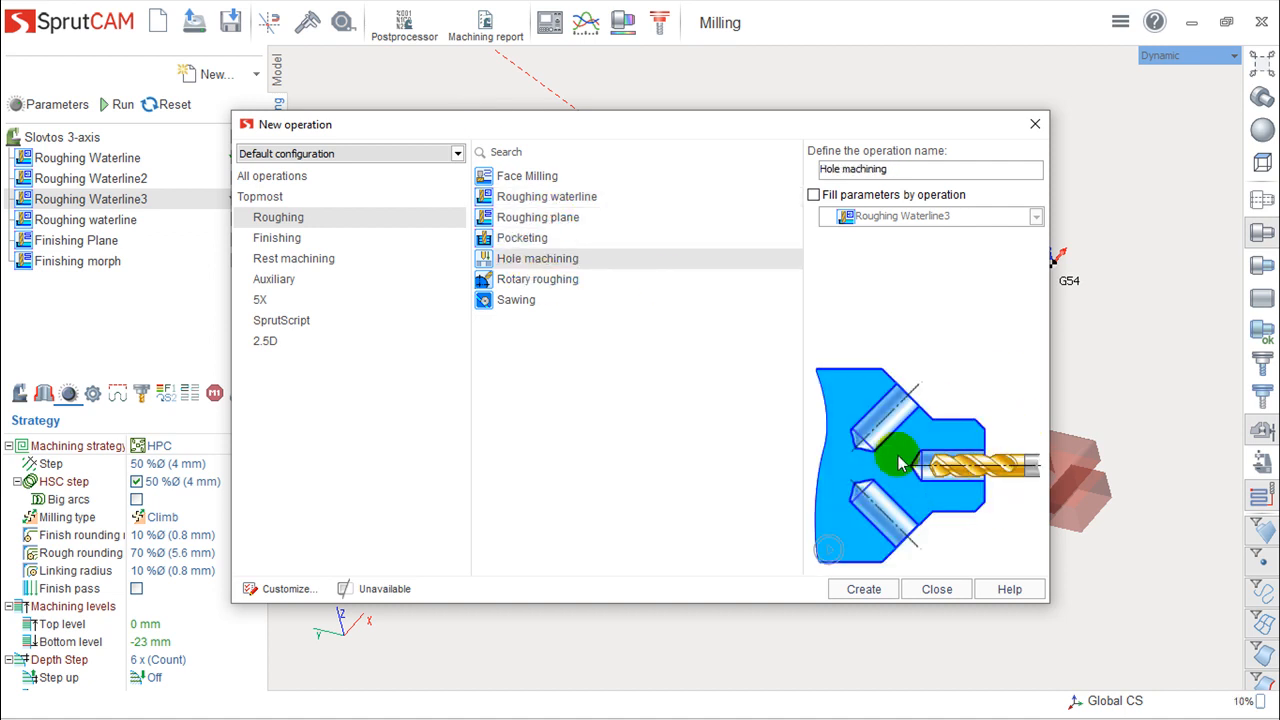
left_click(520, 281)
left_click(522, 300)
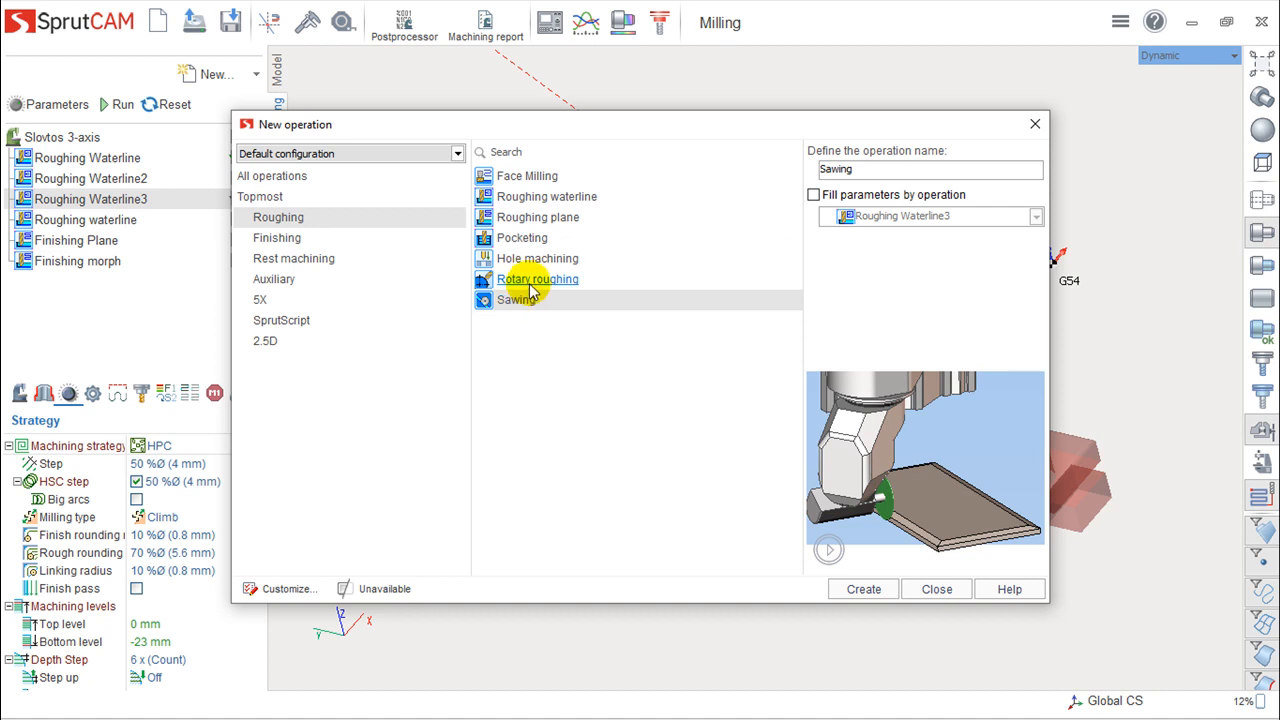
left_click(530, 283)
Step: Preview several finishing operation types, including 3D contouring and Finishing Morph, and close the selection without creating an operation
left_click(260, 236)
left_click(505, 299)
left_click(505, 320)
left_click(505, 361)
left_click(503, 196)
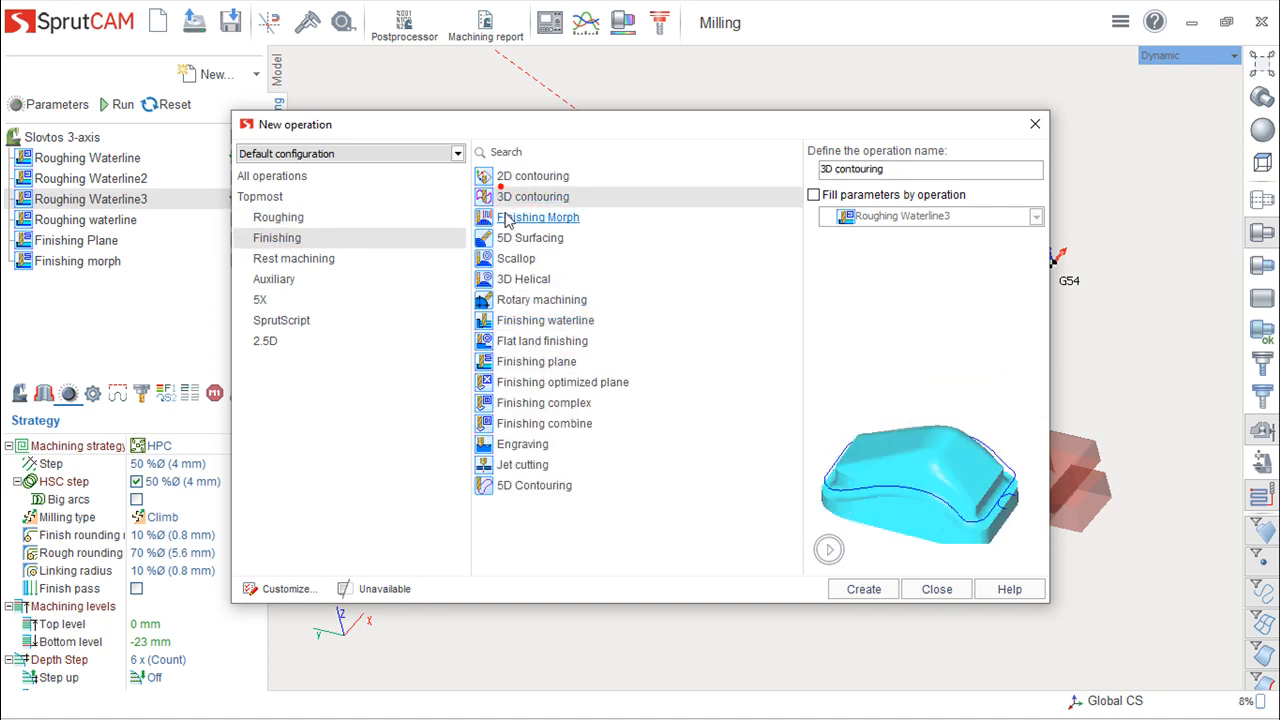
left_click(507, 219)
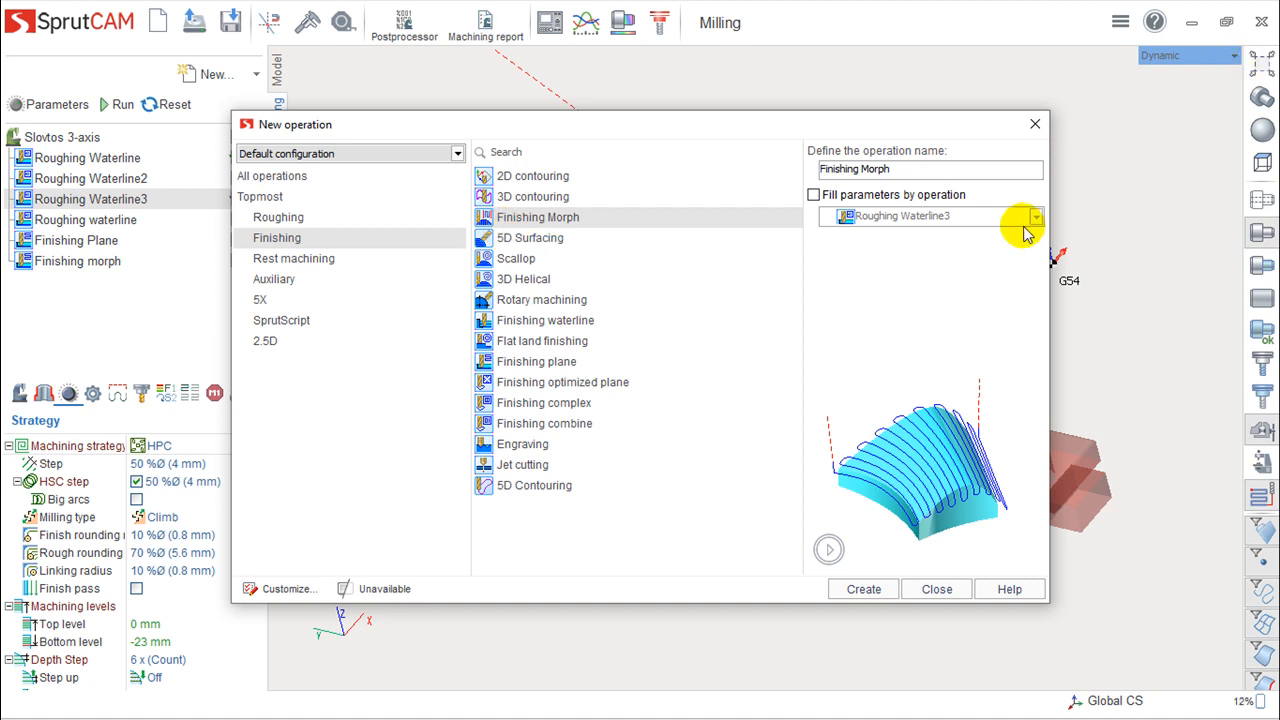
left_click(1035, 124)
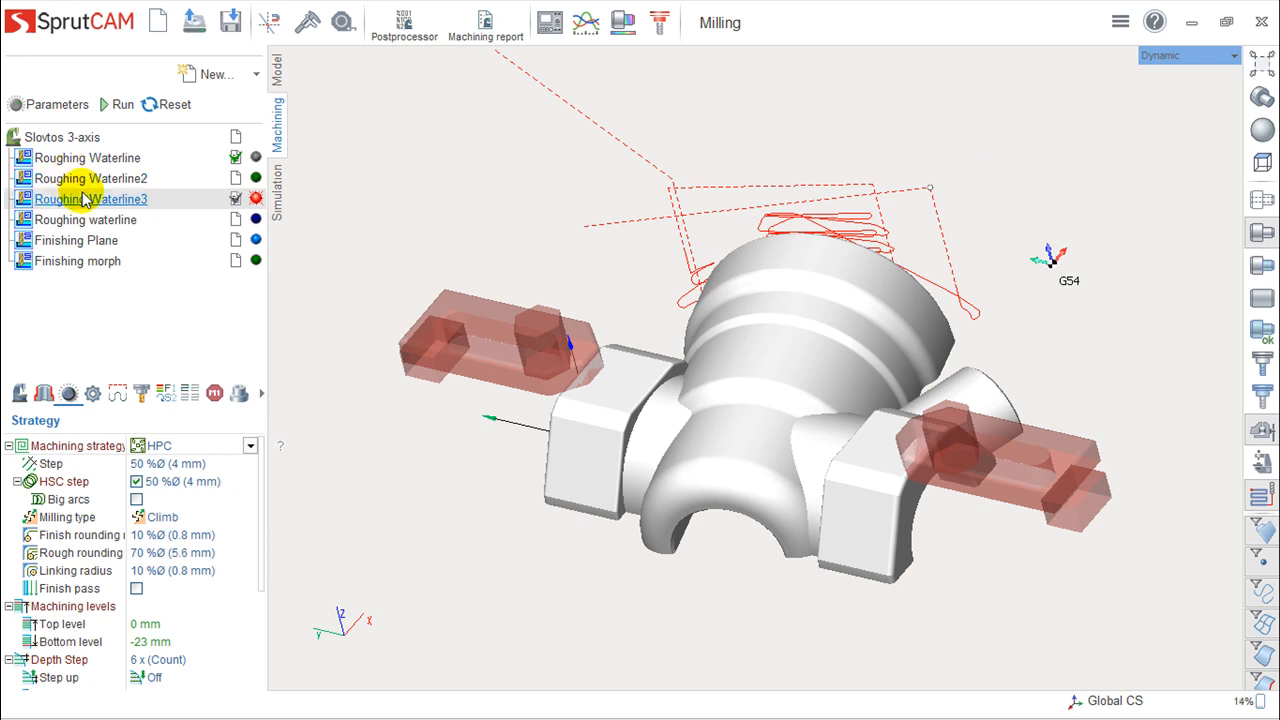
Step: Calculate the toolpath of the Roughing waterline operation below Roughing Waterline3 and inspect it around the part
left_click(98, 220)
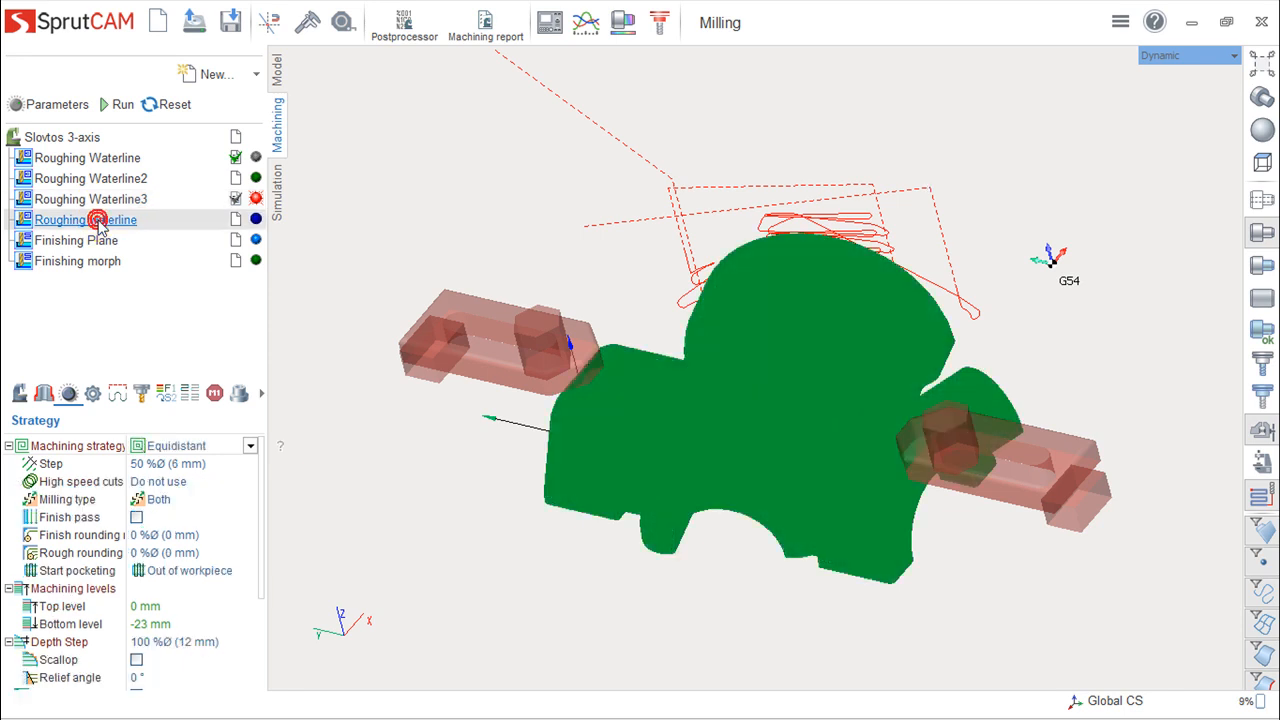
left_click(116, 105)
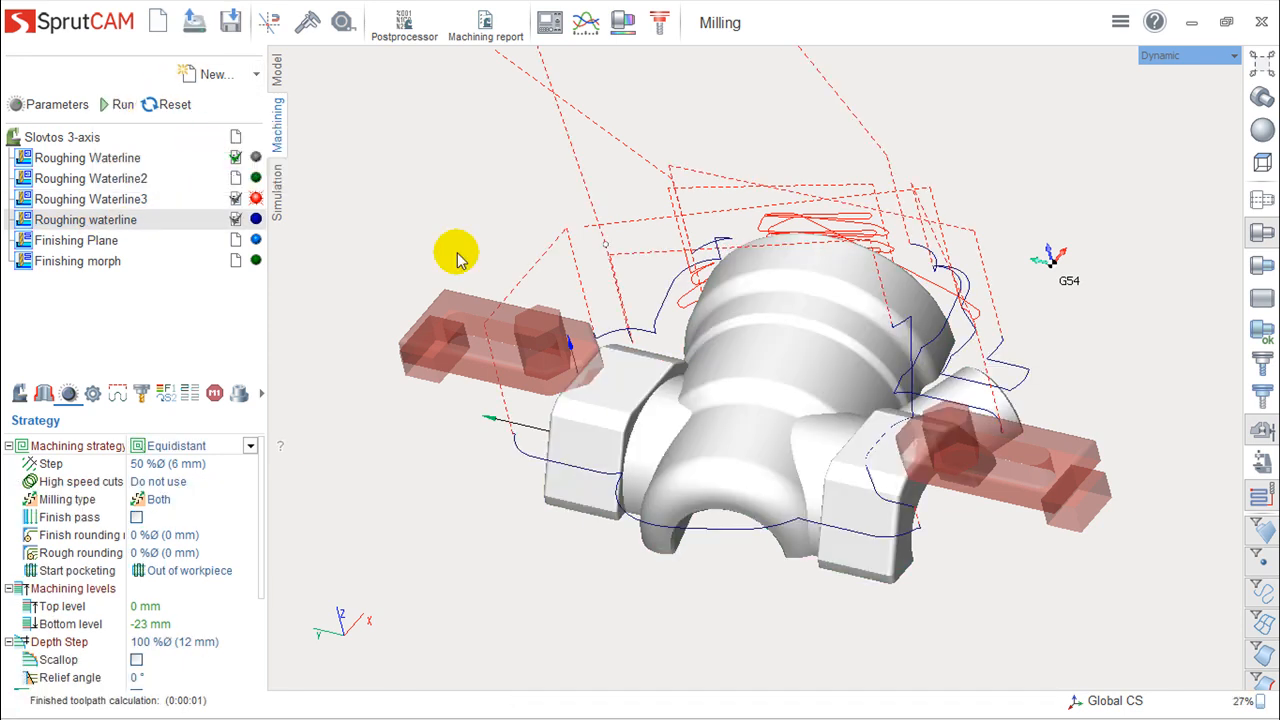
middle_click_drag(725, 445, 762, 424)
middle_click_drag(874, 363, 846, 394)
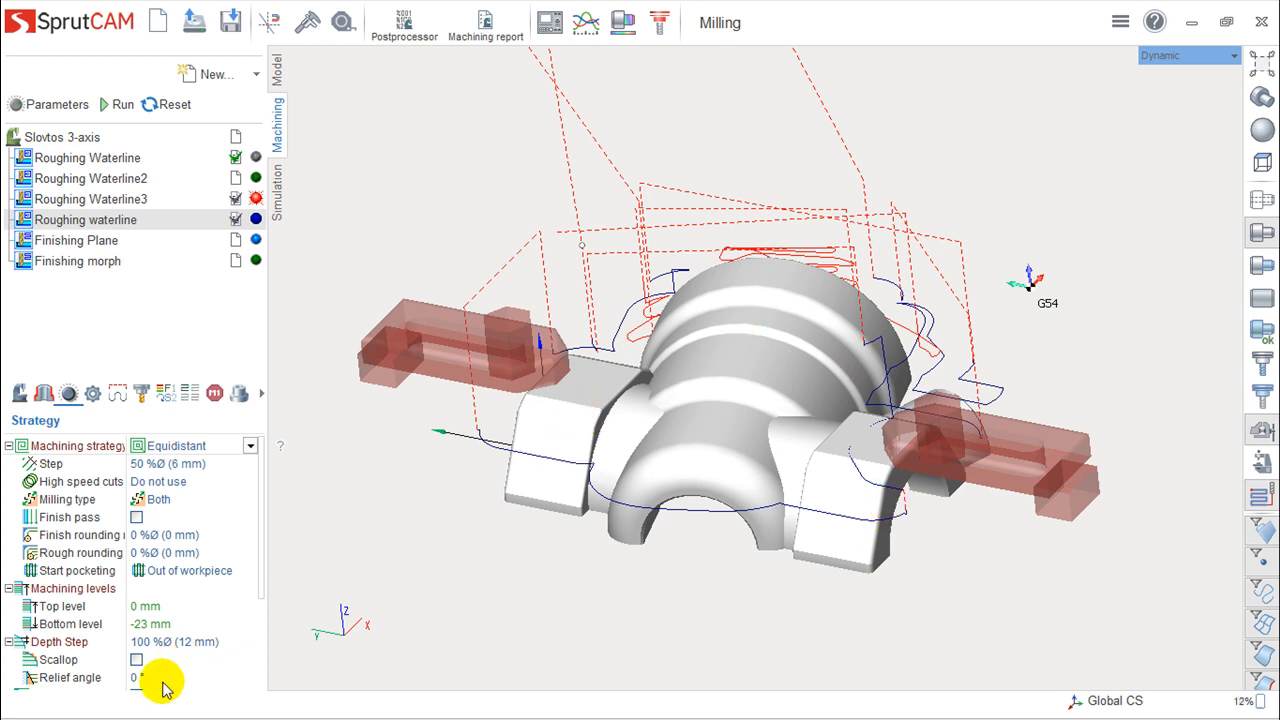
Step: Calculate the Finishing Plane operation's toolpath and recalculate it with the step distance set to 0.2 mm
left_click(76, 240)
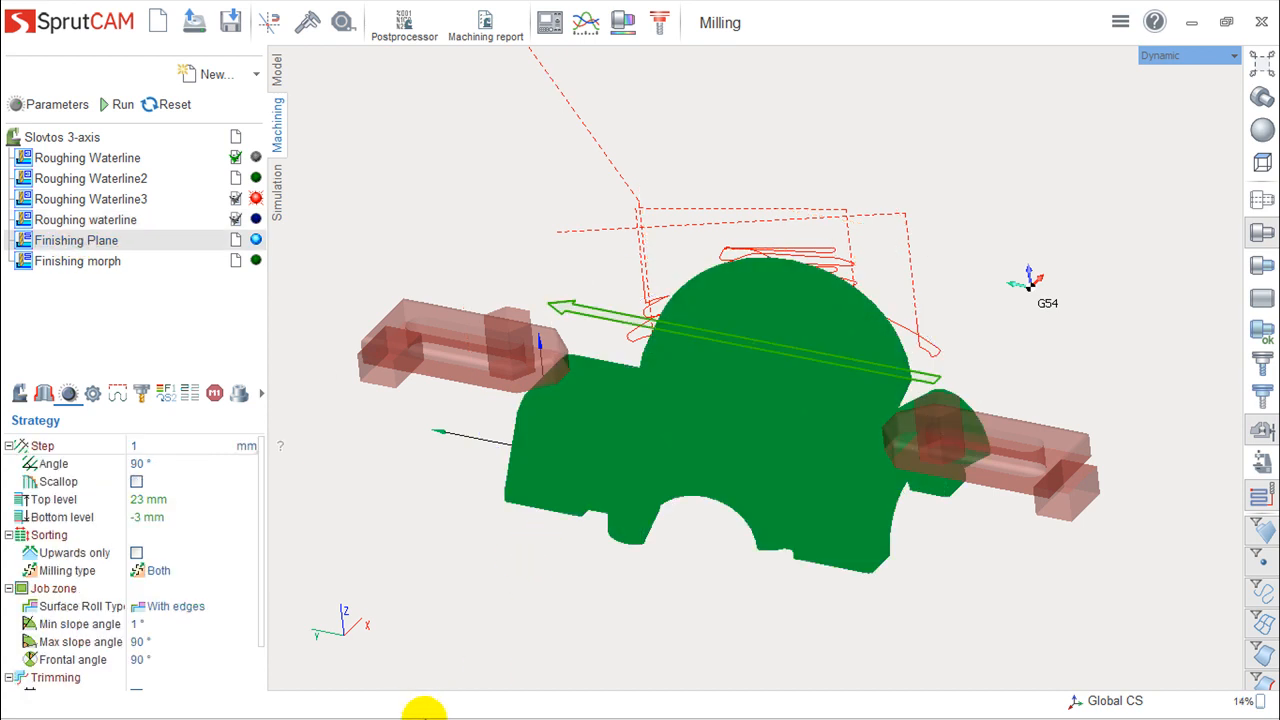
left_click(116, 104)
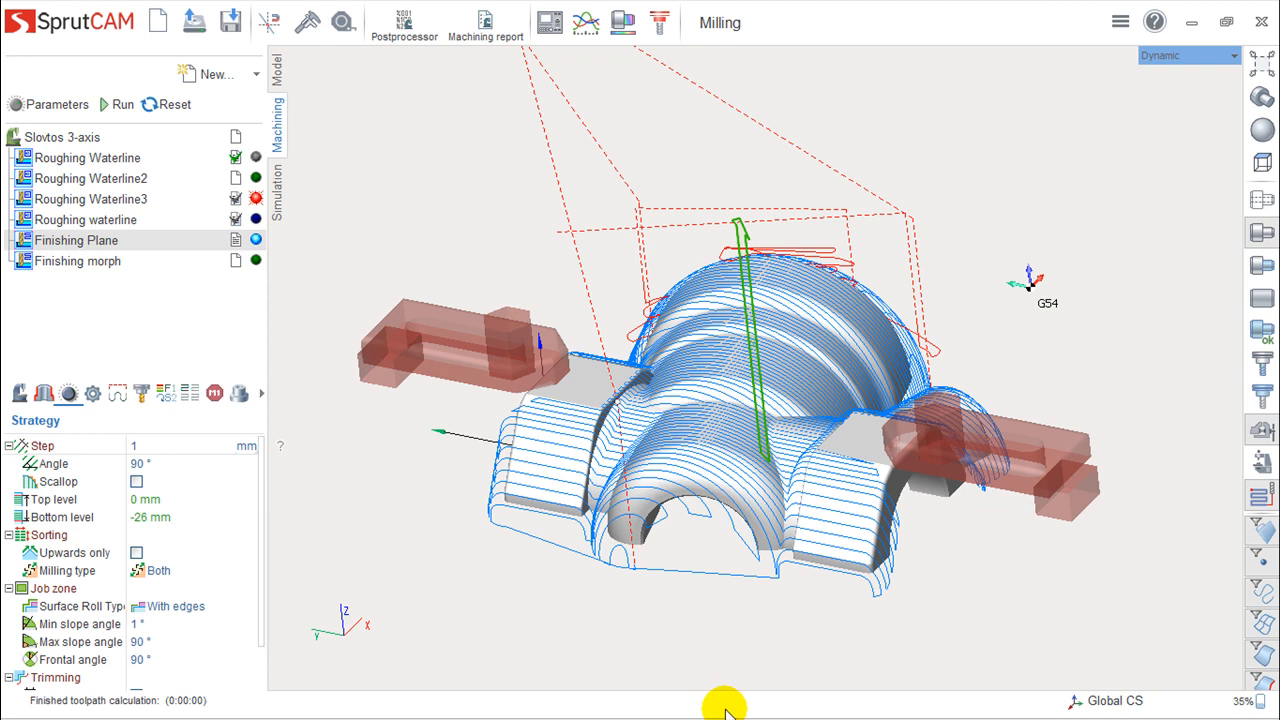
double_click(91, 243)
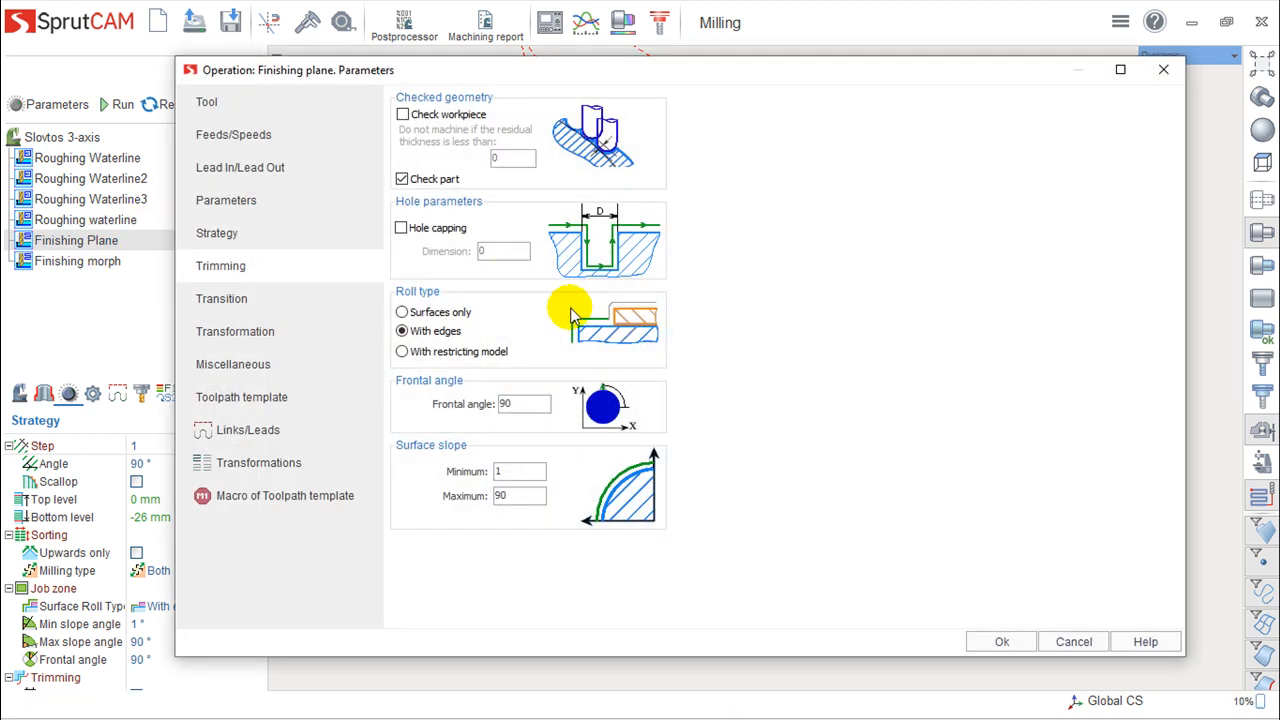
left_click(218, 232)
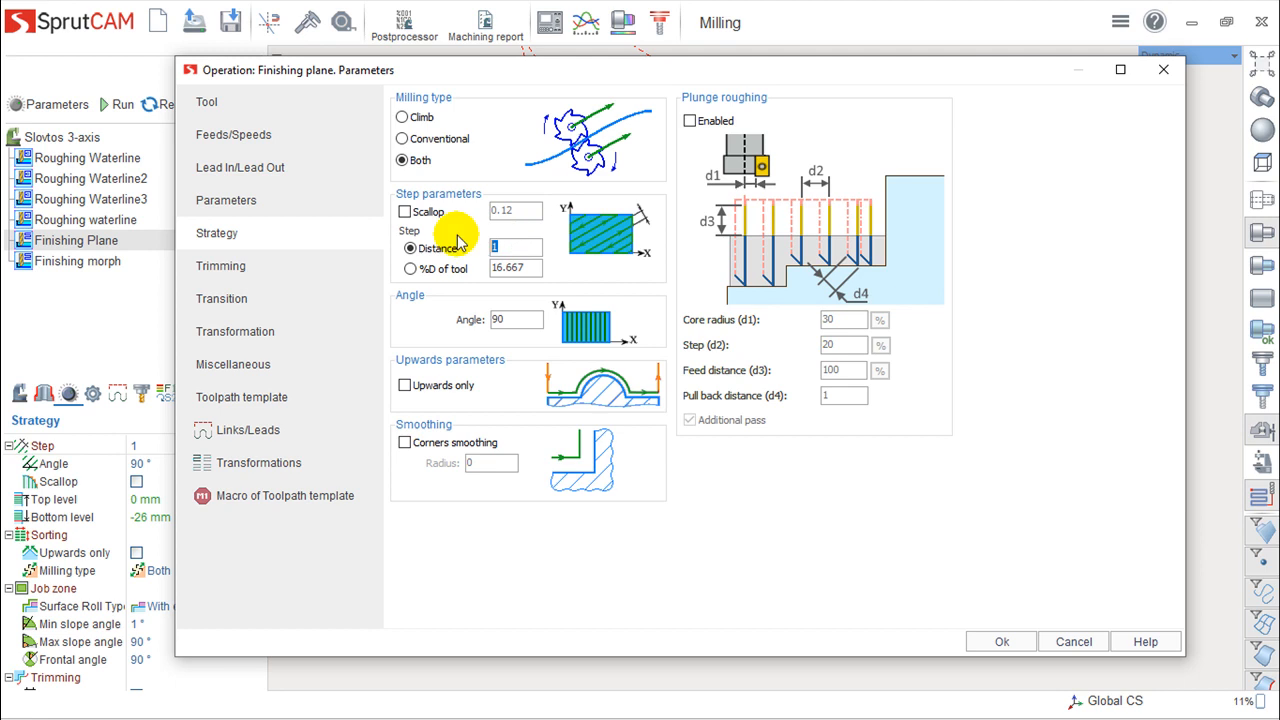
type(".2")
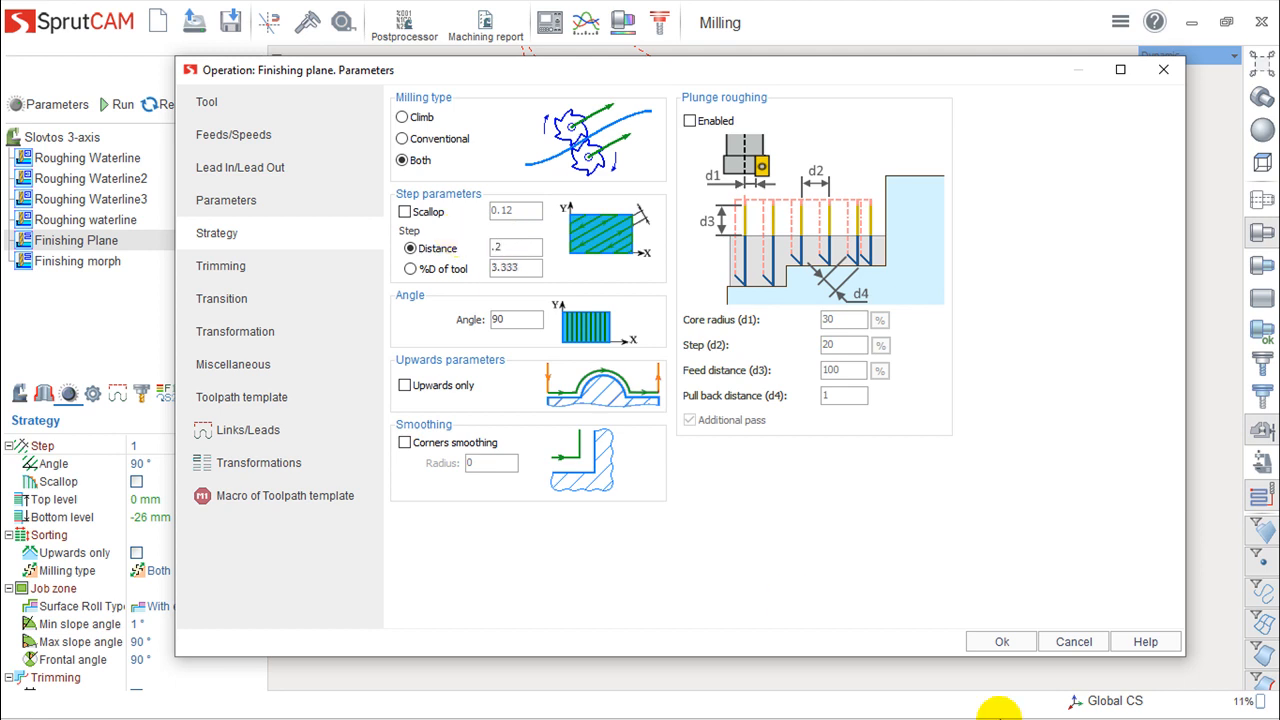
left_click(1020, 644)
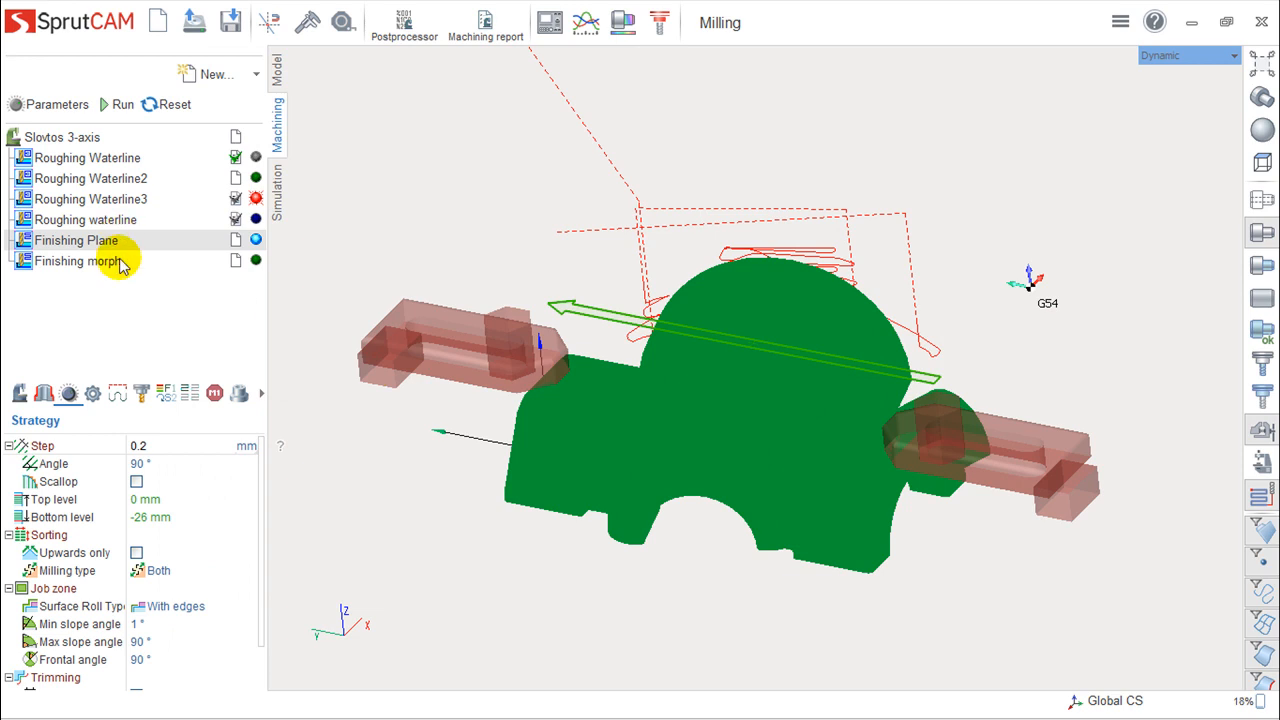
left_click(98, 107)
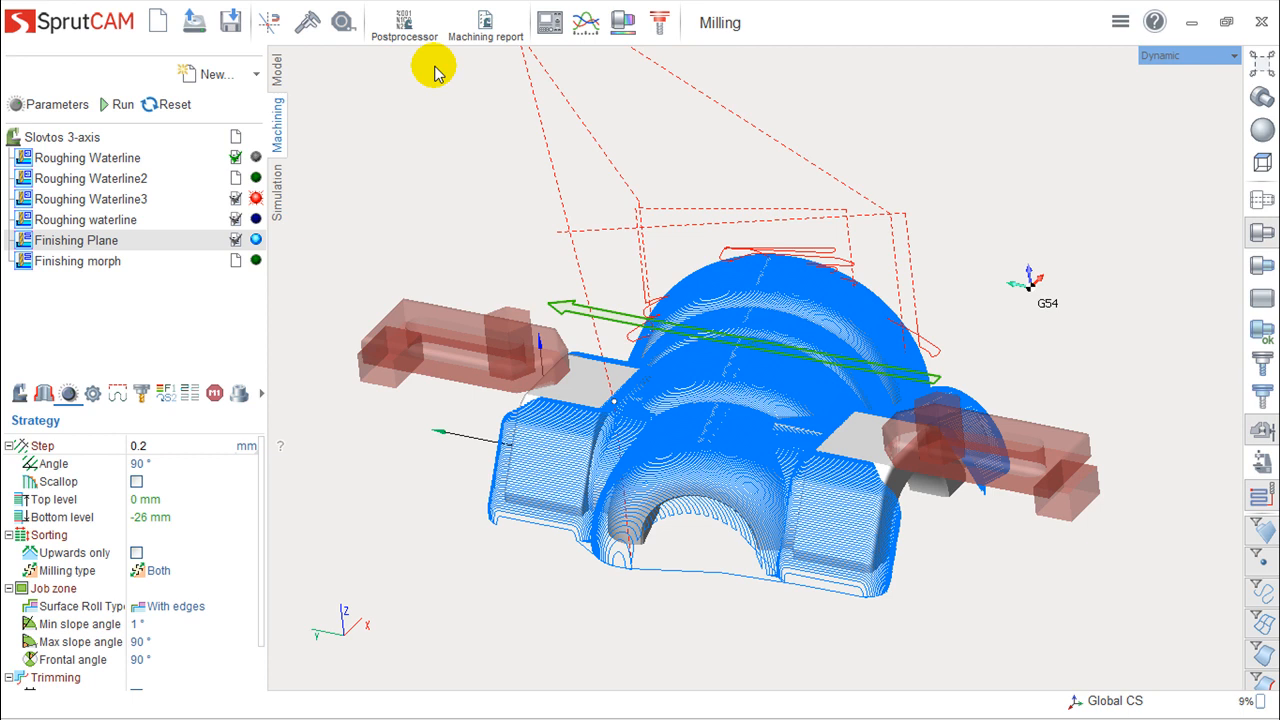
Step: Open NC-program generation and look through the operations to output and the available Tormach, Sinumerik and MACH3 postprocessors
left_click(402, 26)
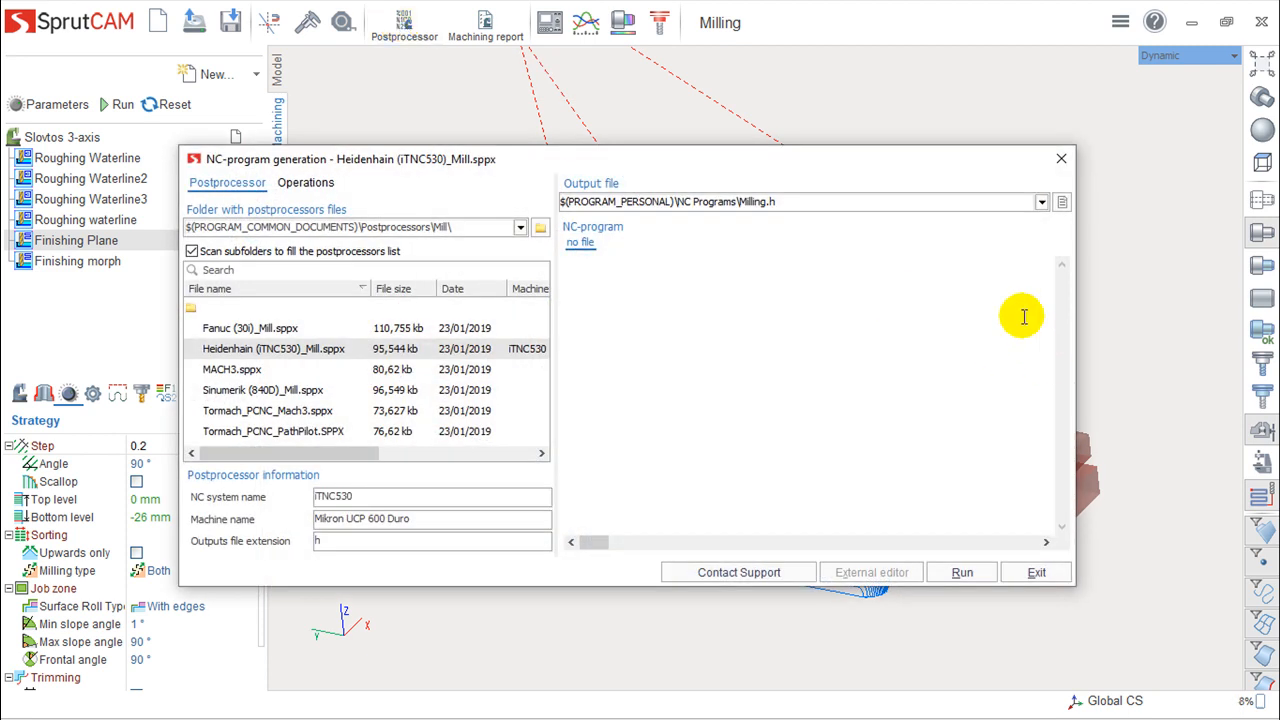
left_click(302, 186)
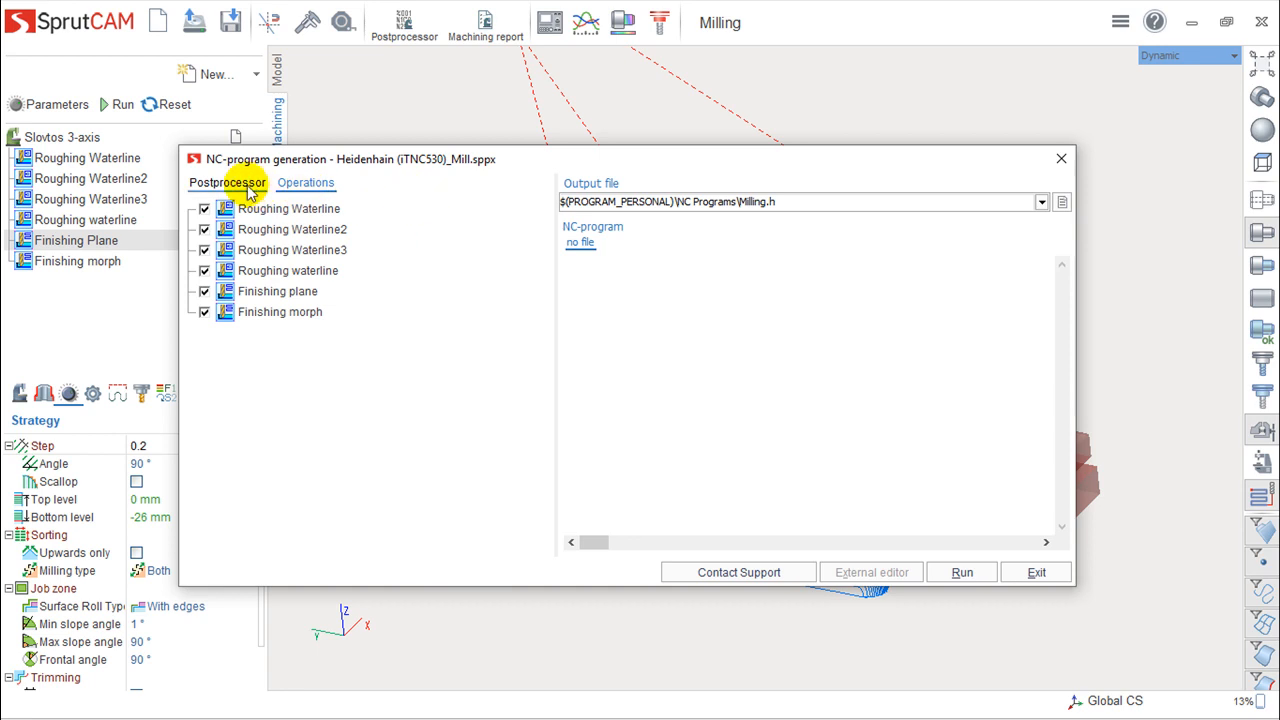
left_click(230, 184)
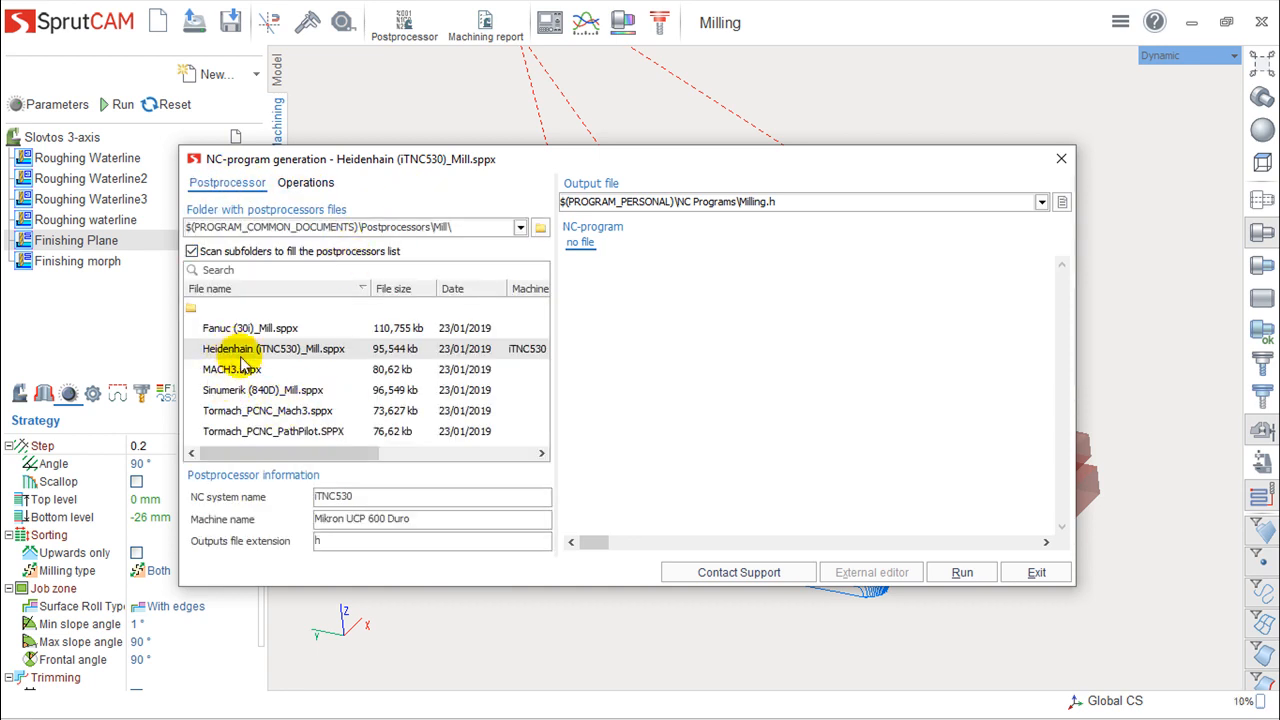
left_click(257, 413)
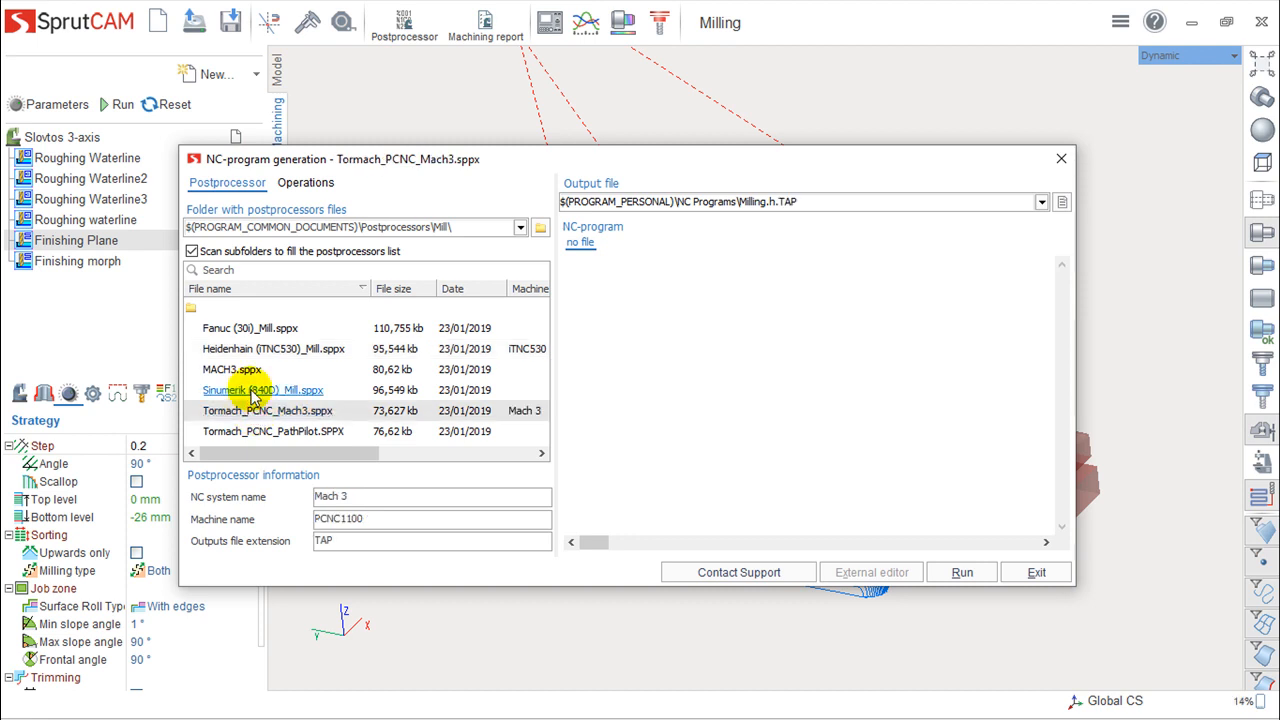
left_click(249, 389)
left_click(244, 368)
Step: Generate the NC program with the Heidenhain (iTNC530)_Mill postprocessor, continuing despite the uncalculated operations
left_click(242, 348)
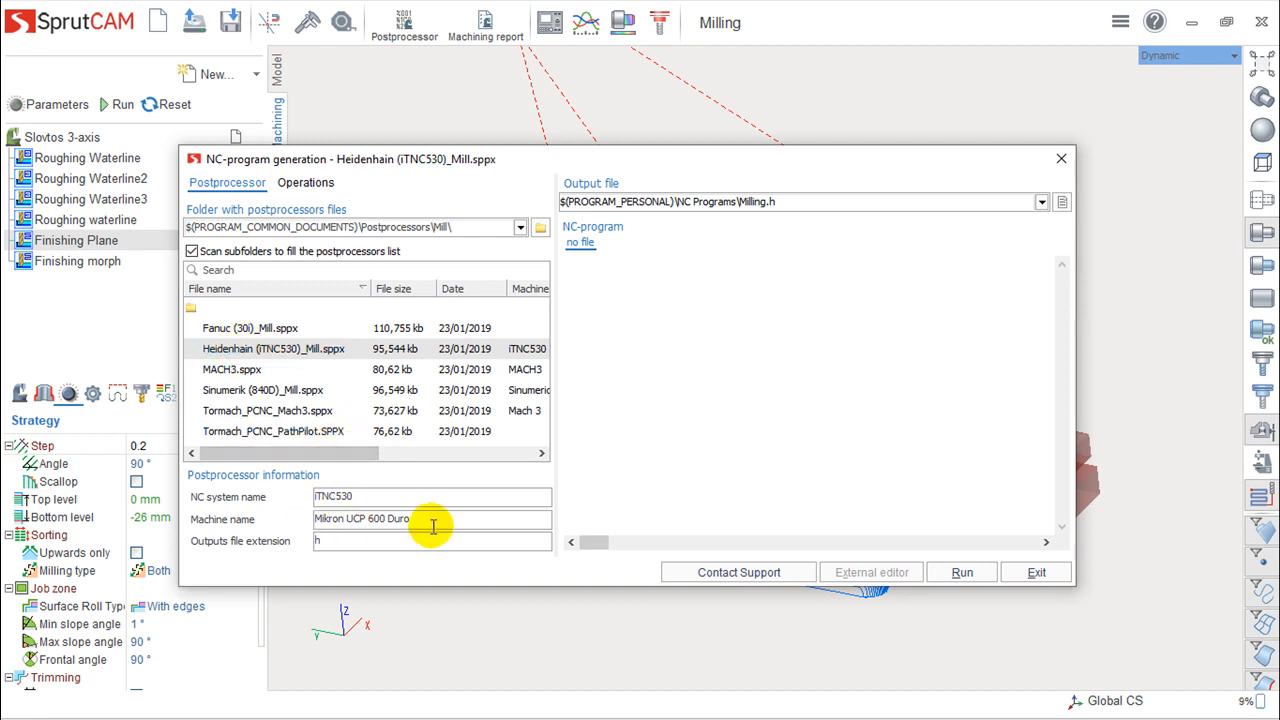
double_click(366, 495)
left_click_drag(436, 521, 407, 526)
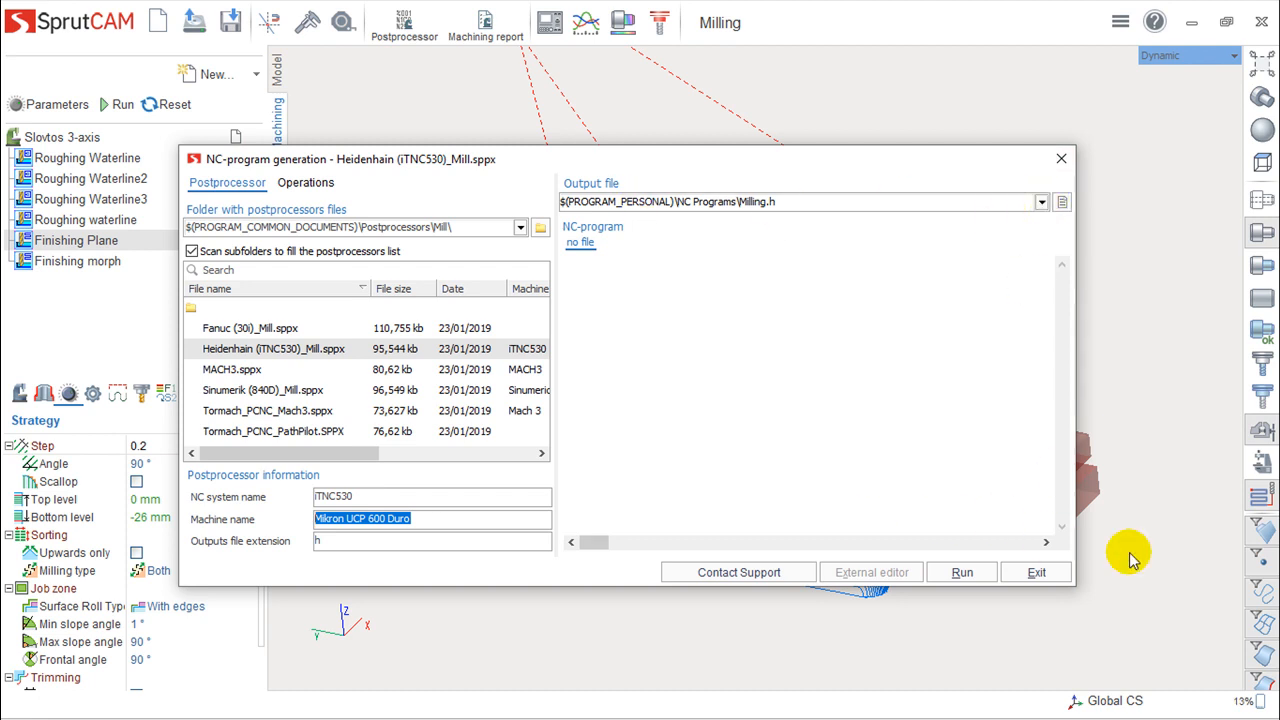
left_click(962, 574)
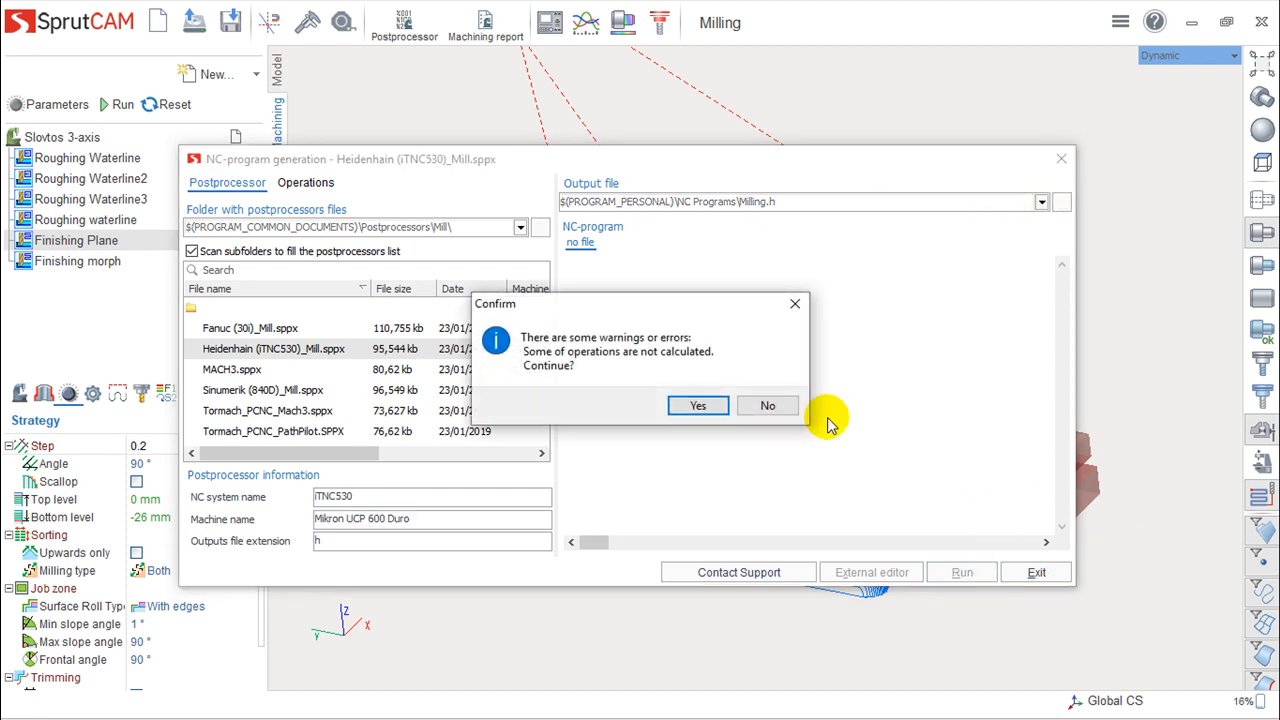
left_click(698, 405)
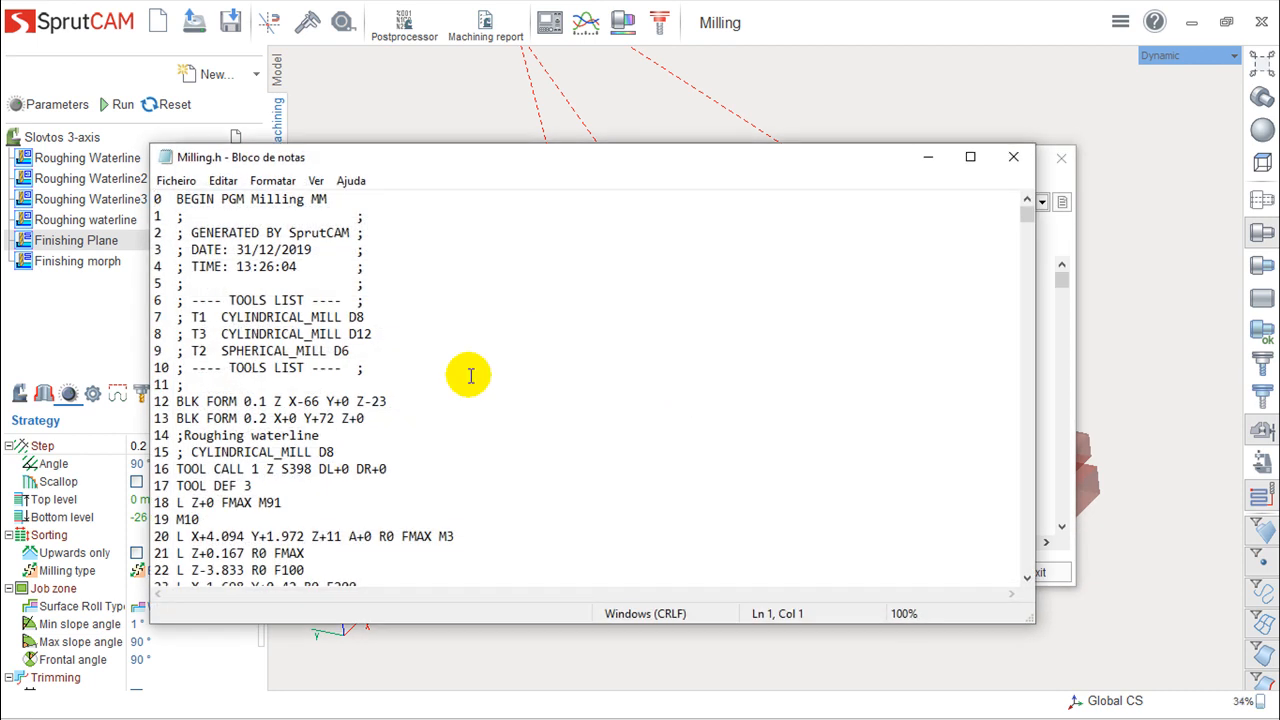
Step: Review the generated code in Milling.h, then close the file and NC-program generation
left_click_drag(757, 166, 840, 75)
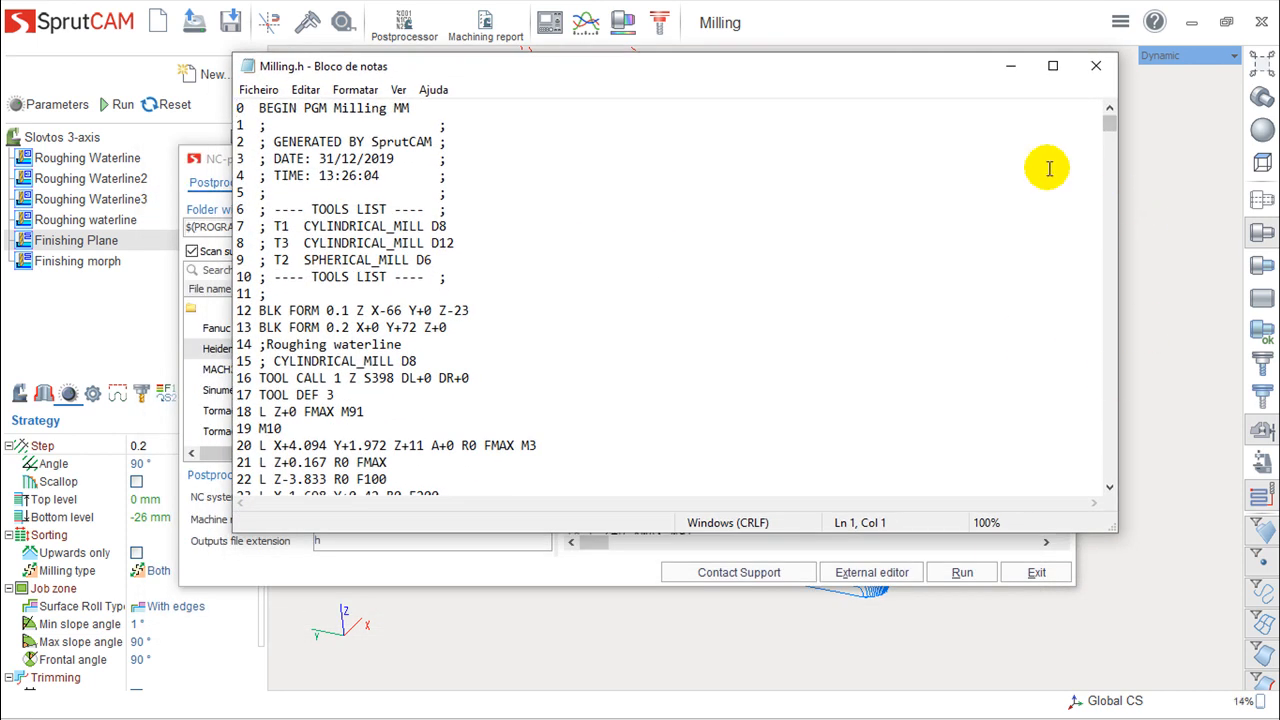
scroll(504, 340, "down", 8)
scroll(507, 342, "down", 20)
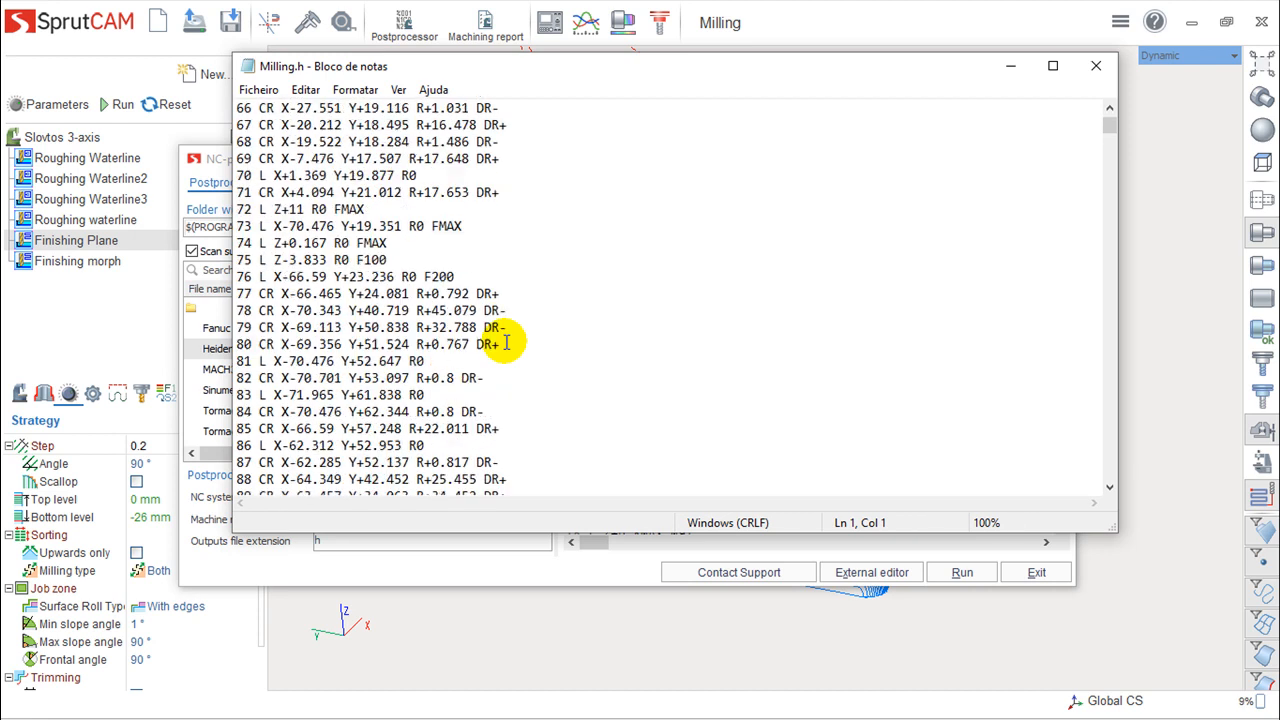
scroll(507, 342, "down", 20)
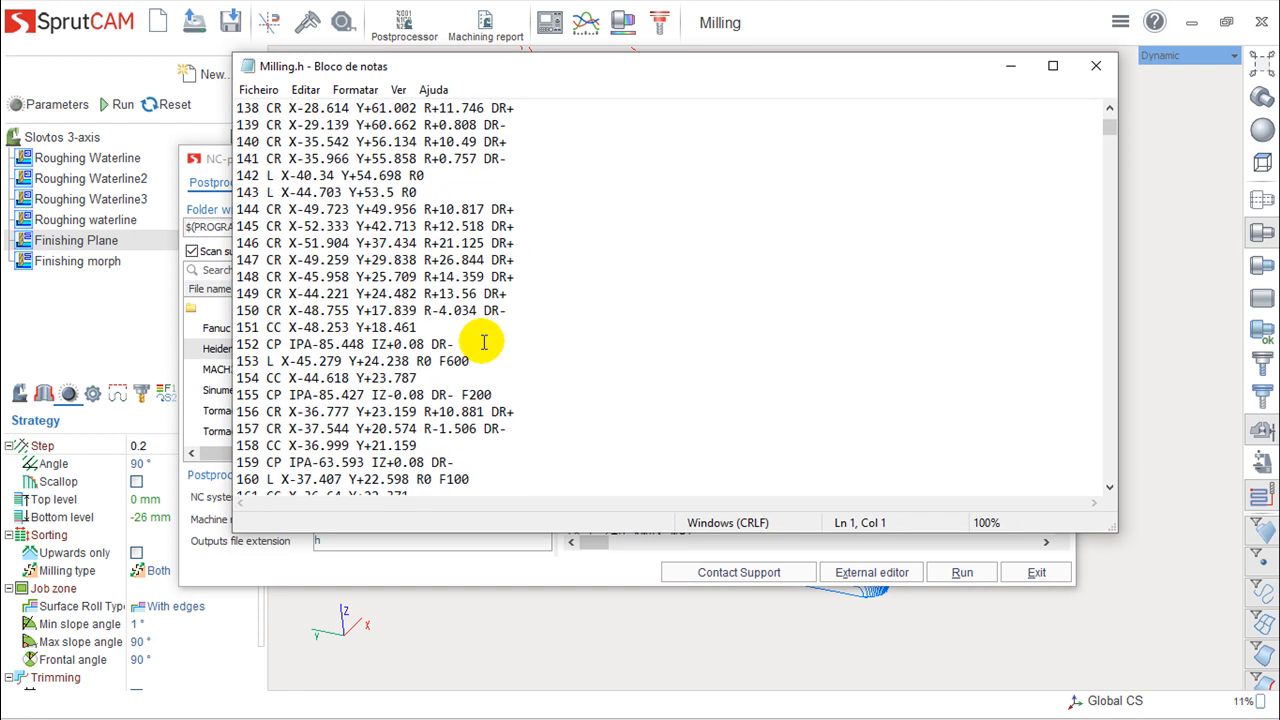
left_click(1096, 66)
left_click(1059, 162)
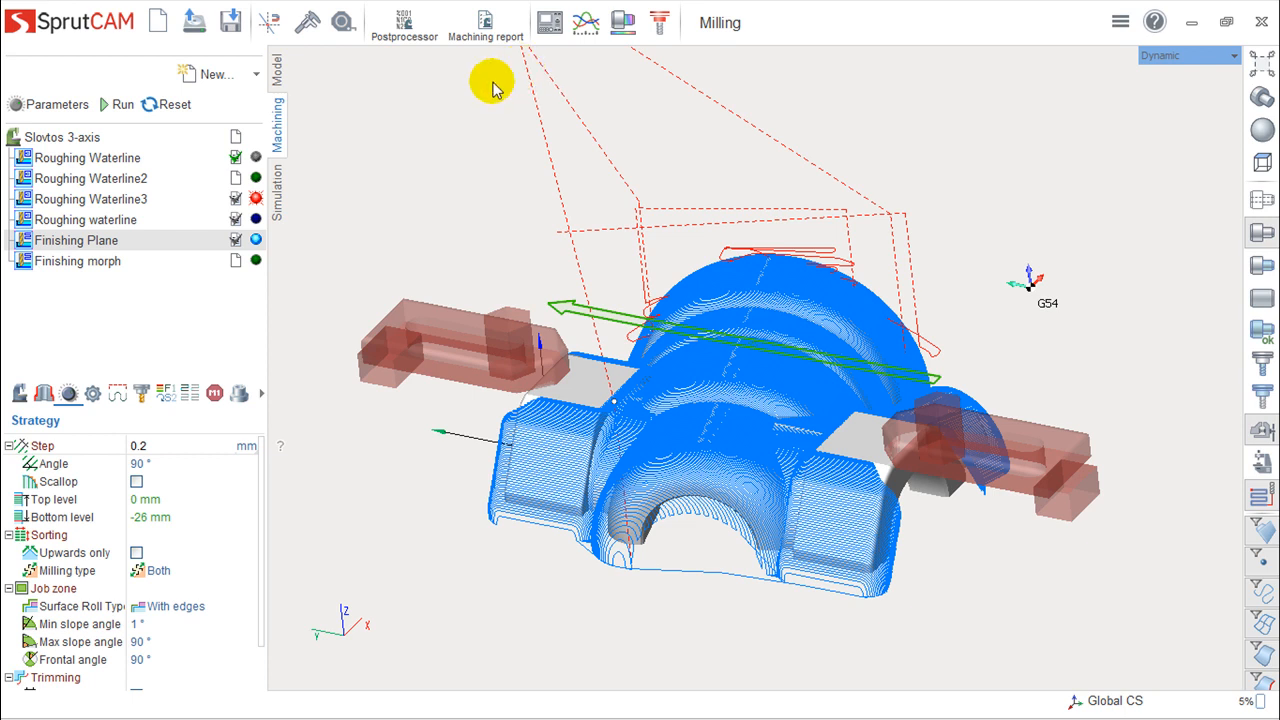
Step: Open the machining report setup and turn its preview from the top view to an angled view of the clamped part
left_click(488, 28)
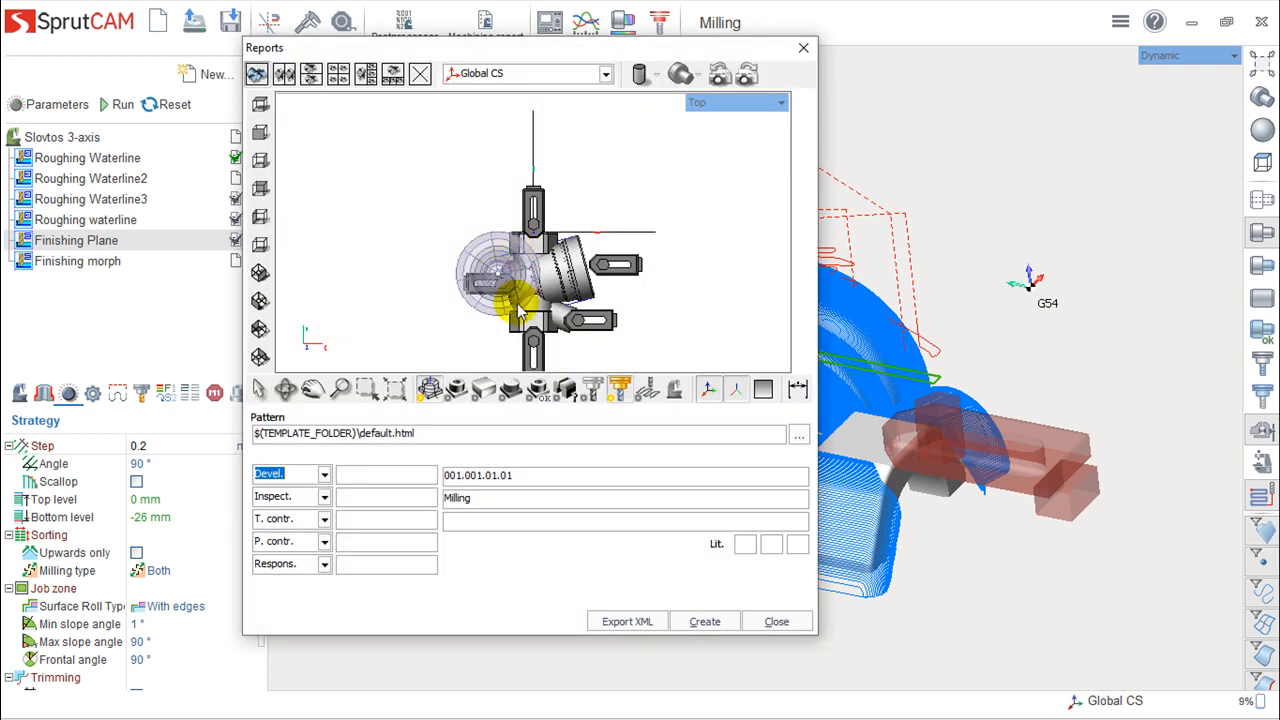
middle_click_drag(518, 238, 505, 191)
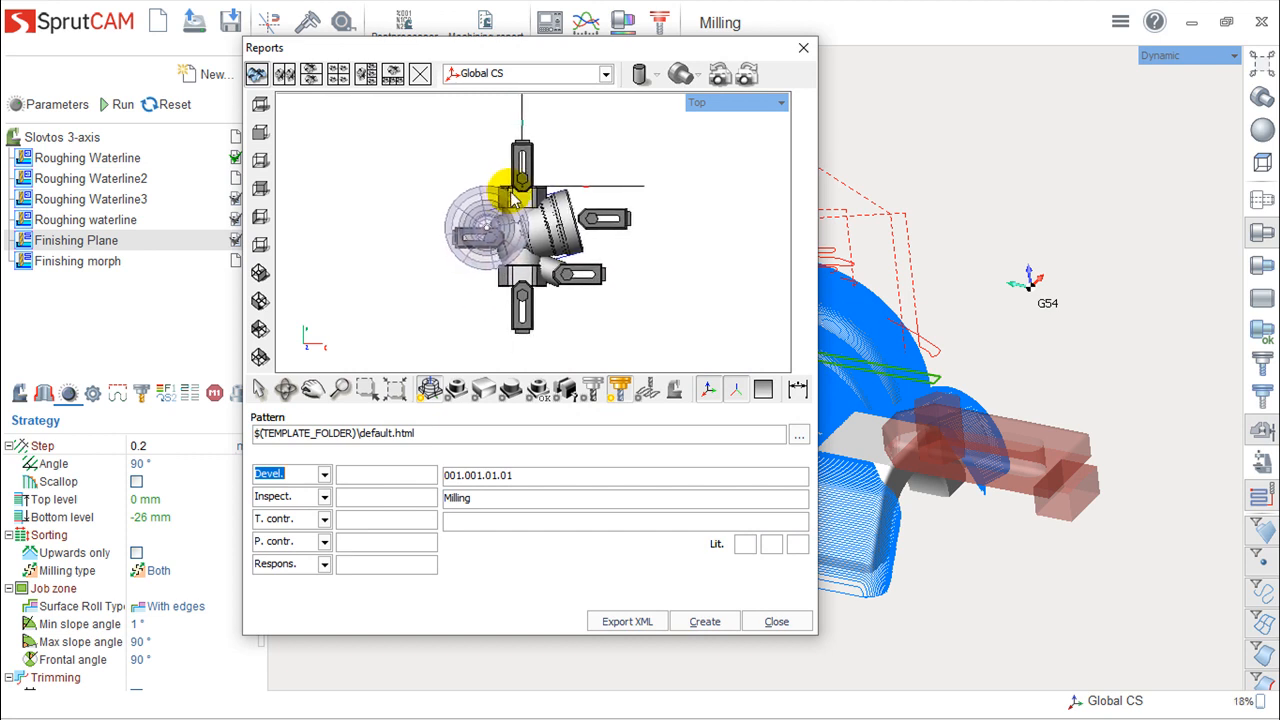
right_click_drag(513, 284, 474, 291)
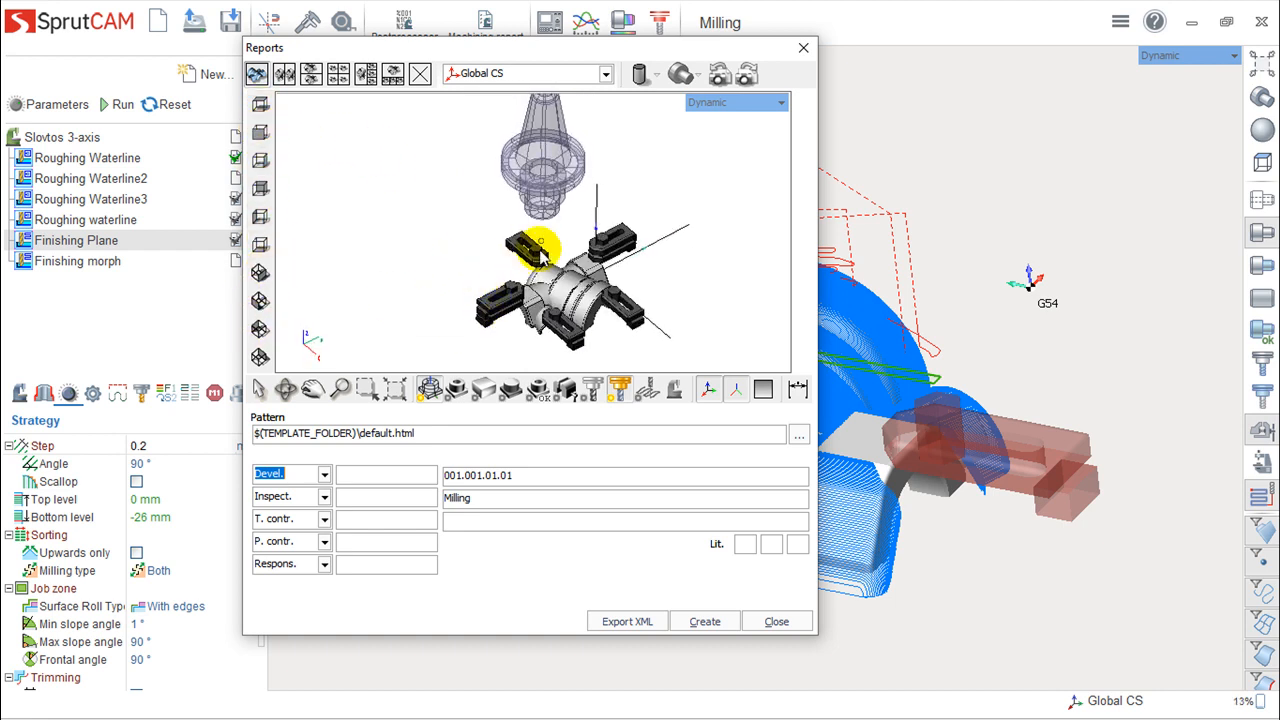
mouse_move(586, 275)
right_mouse_down()
mouse_move(606, 243)
mouse_move(593, 258)
right_mouse_up()
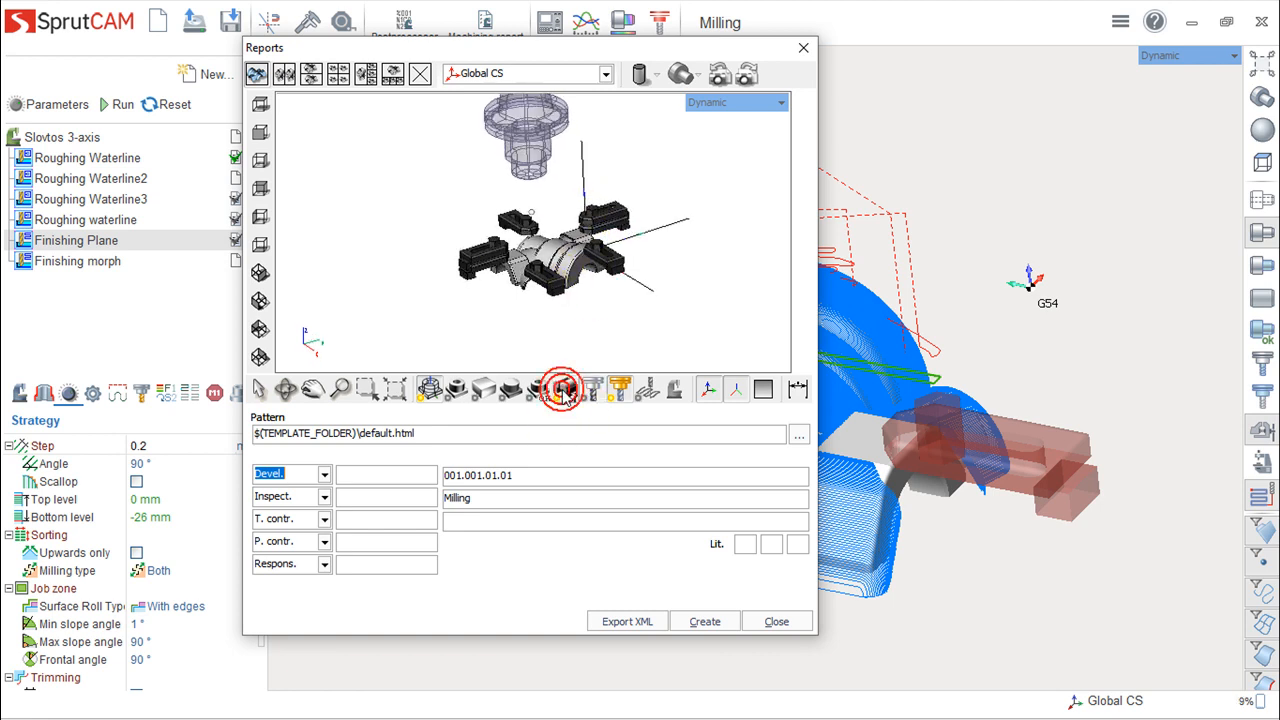
Step: Show the cutting tool in the report preview and turn on the coloured gradient option
left_click(620, 390)
left_click(620, 390)
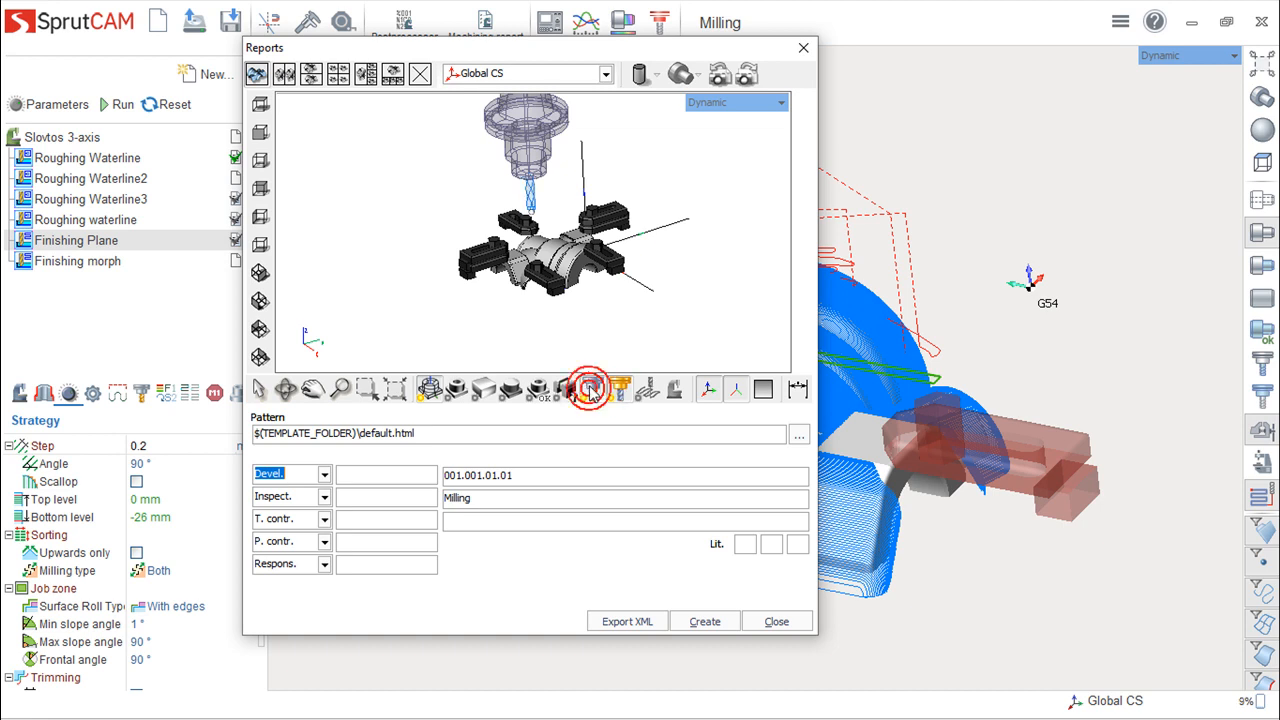
left_click(765, 392)
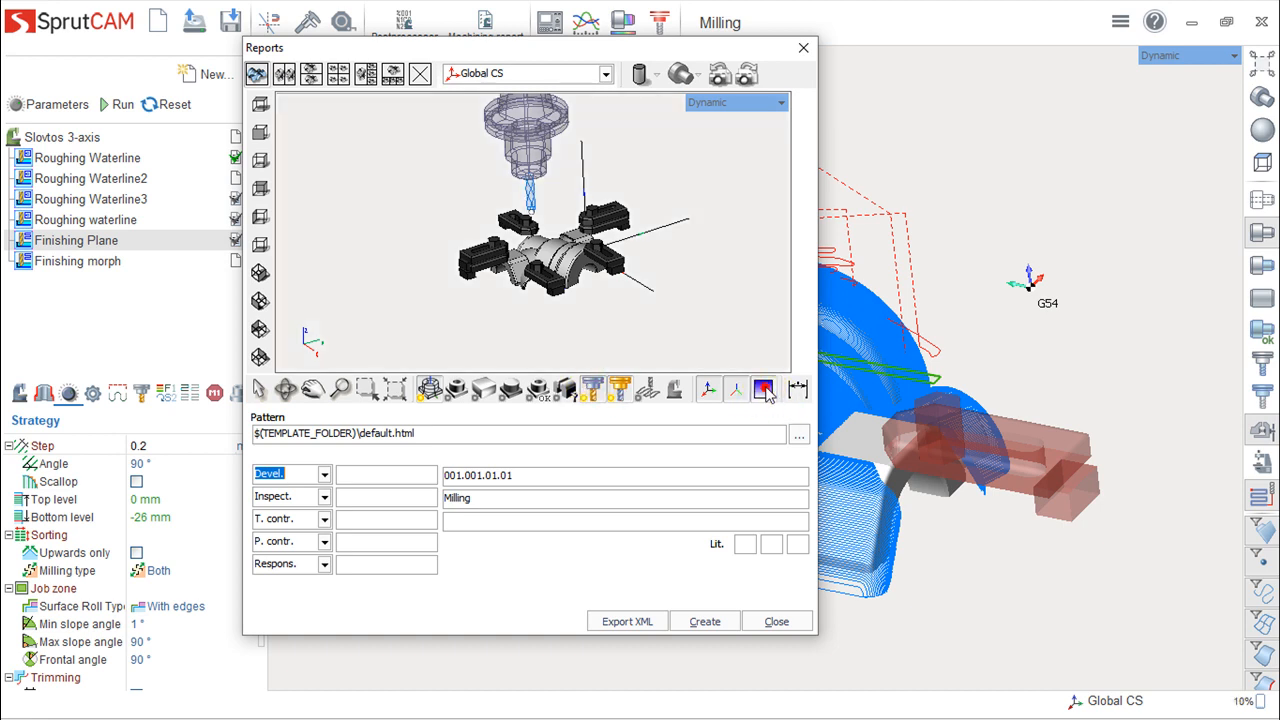
left_click(765, 391)
left_click(797, 390)
scroll(528, 258, "up", 5)
scroll(528, 258, "down", 5)
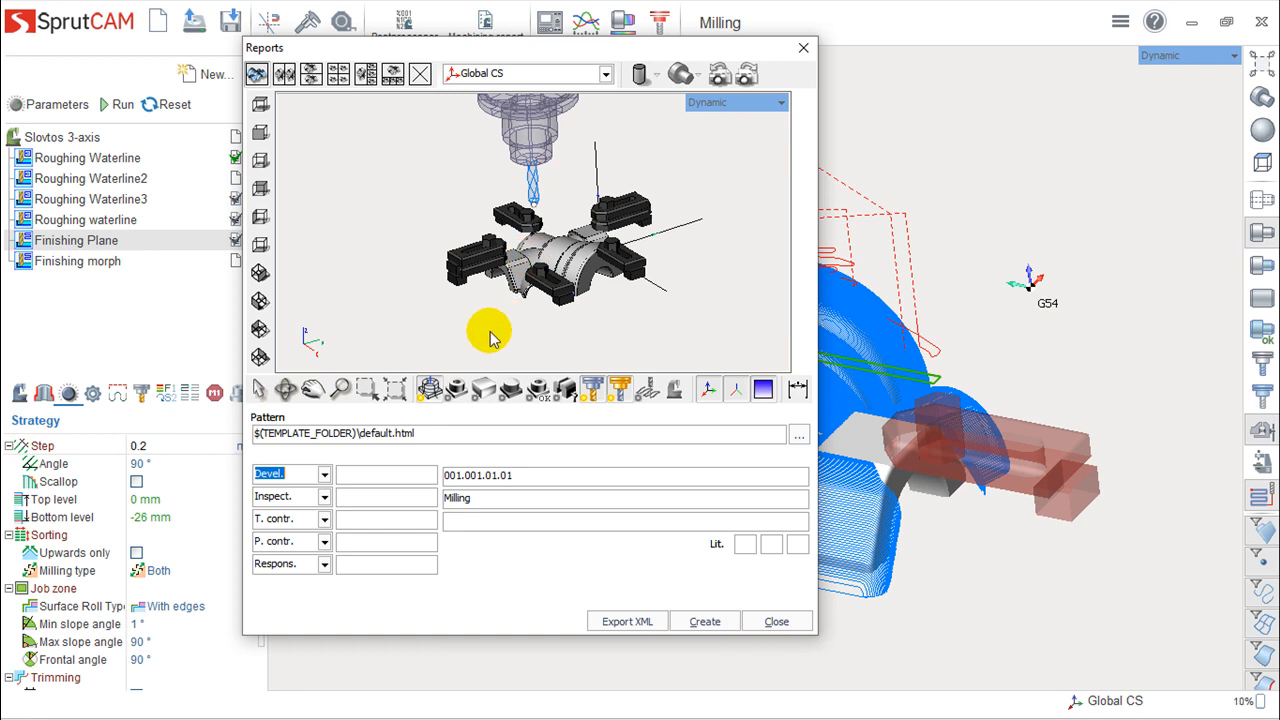
Step: Turn on the display of the part and workpiece in the report preview
left_click(455, 389)
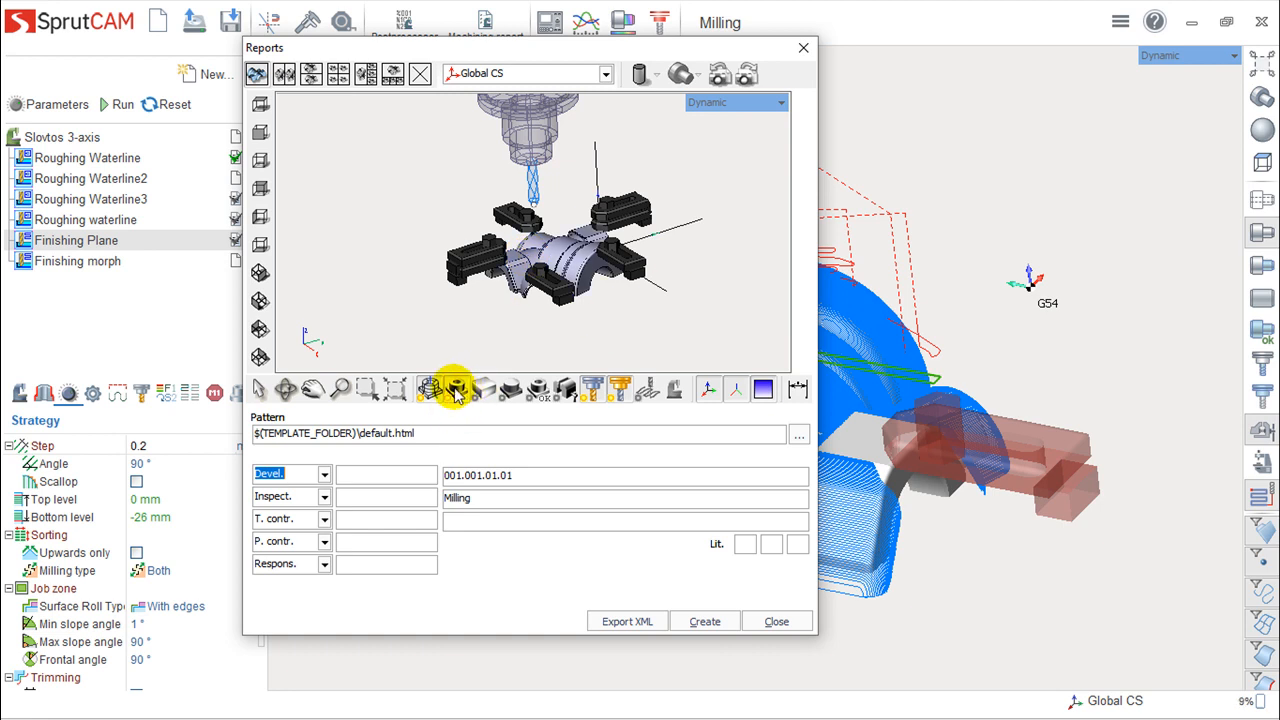
left_click(428, 389)
left_click(428, 389)
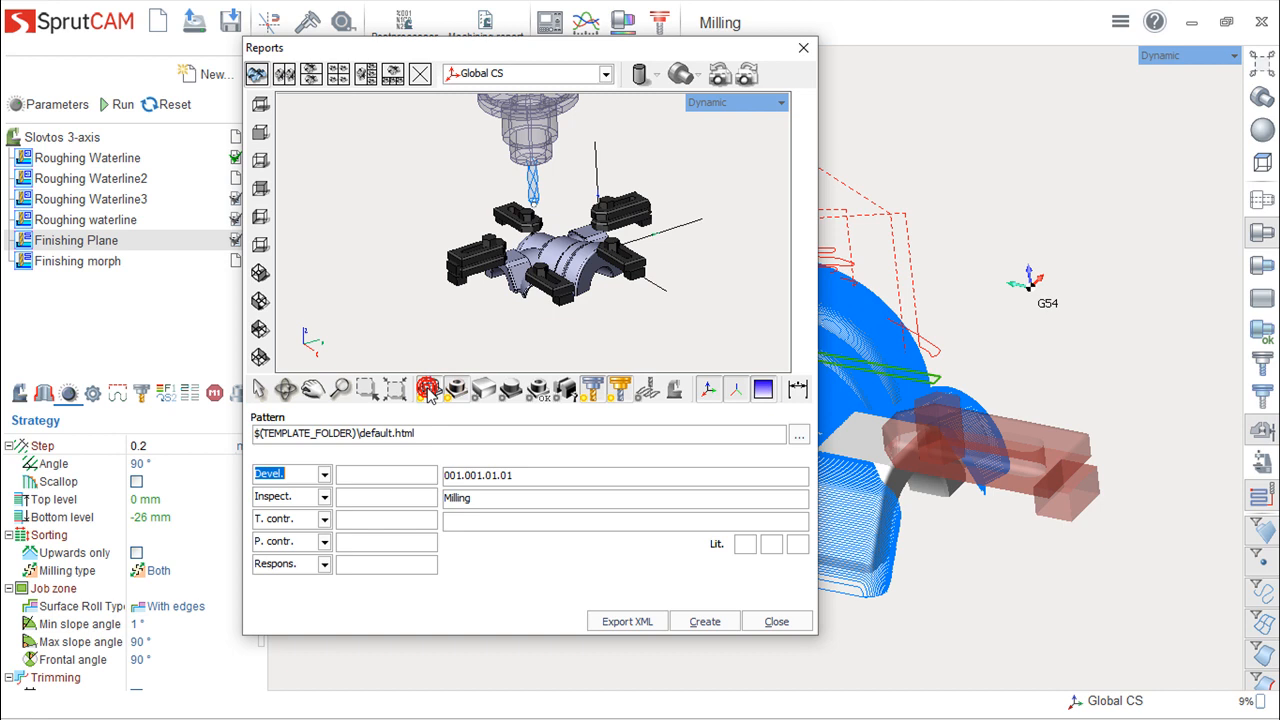
left_click(484, 389)
scroll(580, 303, "down", 3)
scroll(575, 303, "up", 8)
scroll(574, 303, "down", 5)
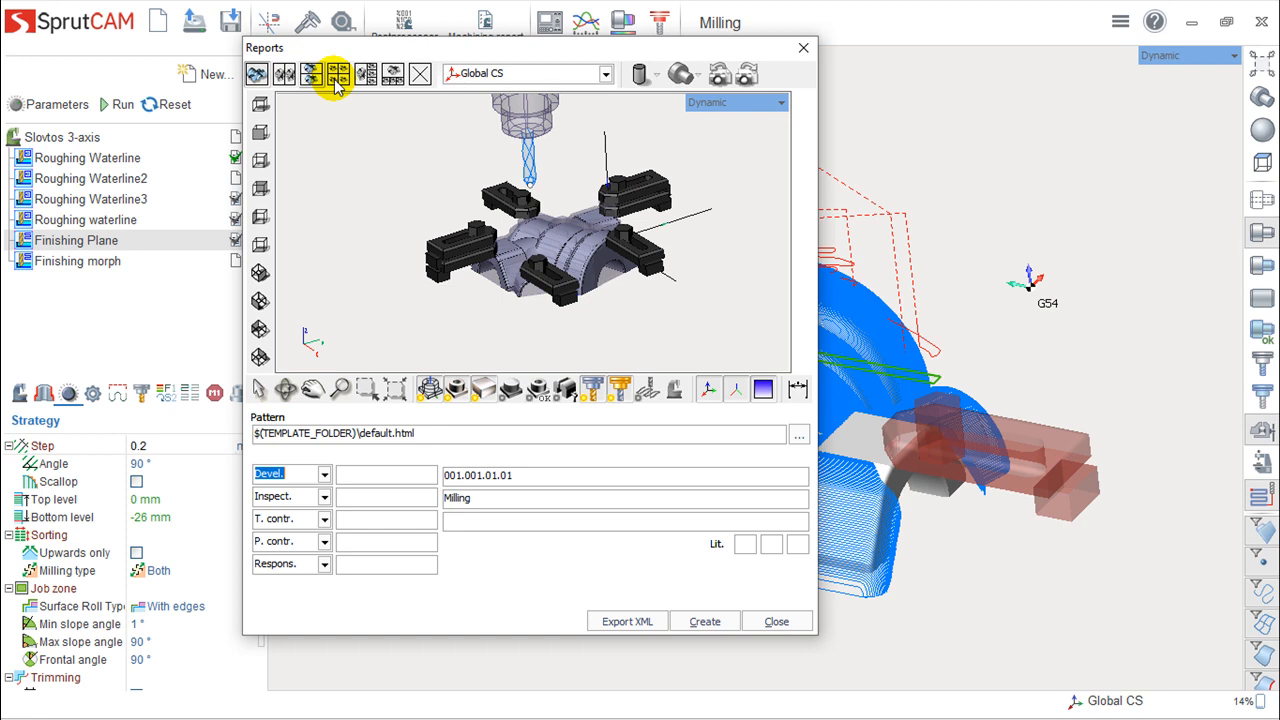
Step: Switch the report to the layout with two side-by-side views and look through the signature fields and their role options
left_click(284, 75)
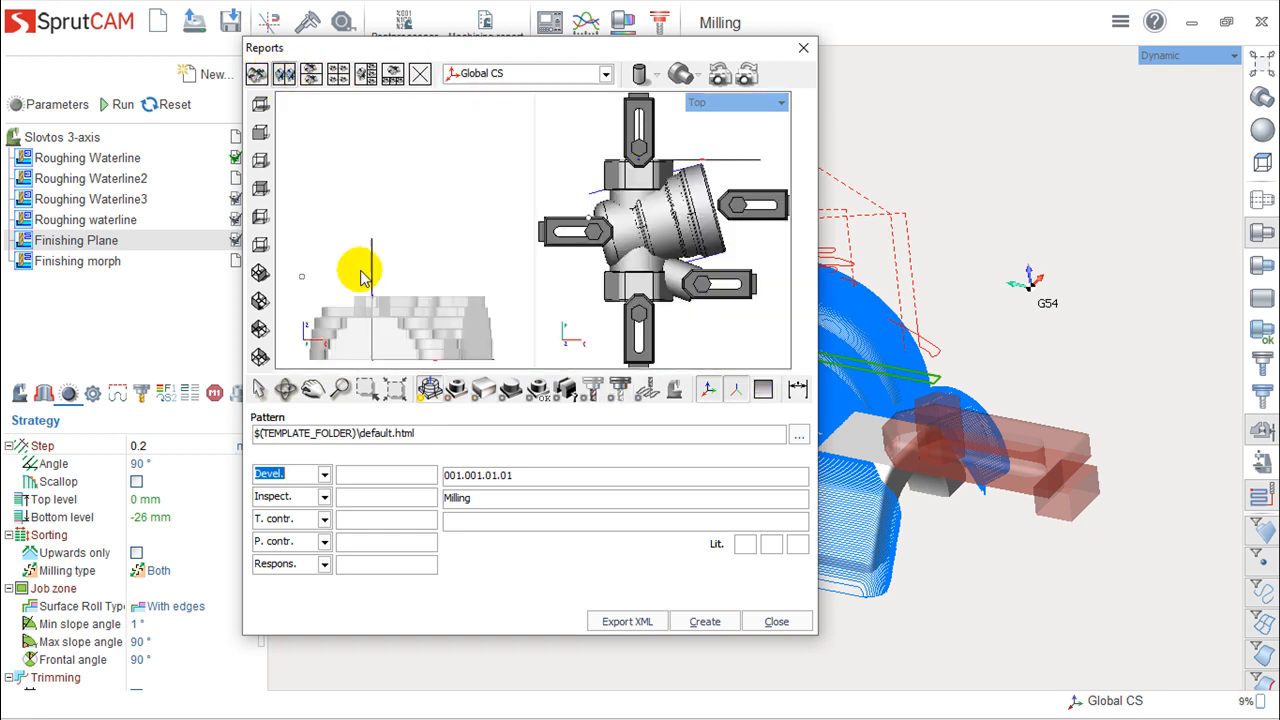
left_click(350, 474)
left_click(354, 497)
left_click(354, 519)
left_click(324, 476)
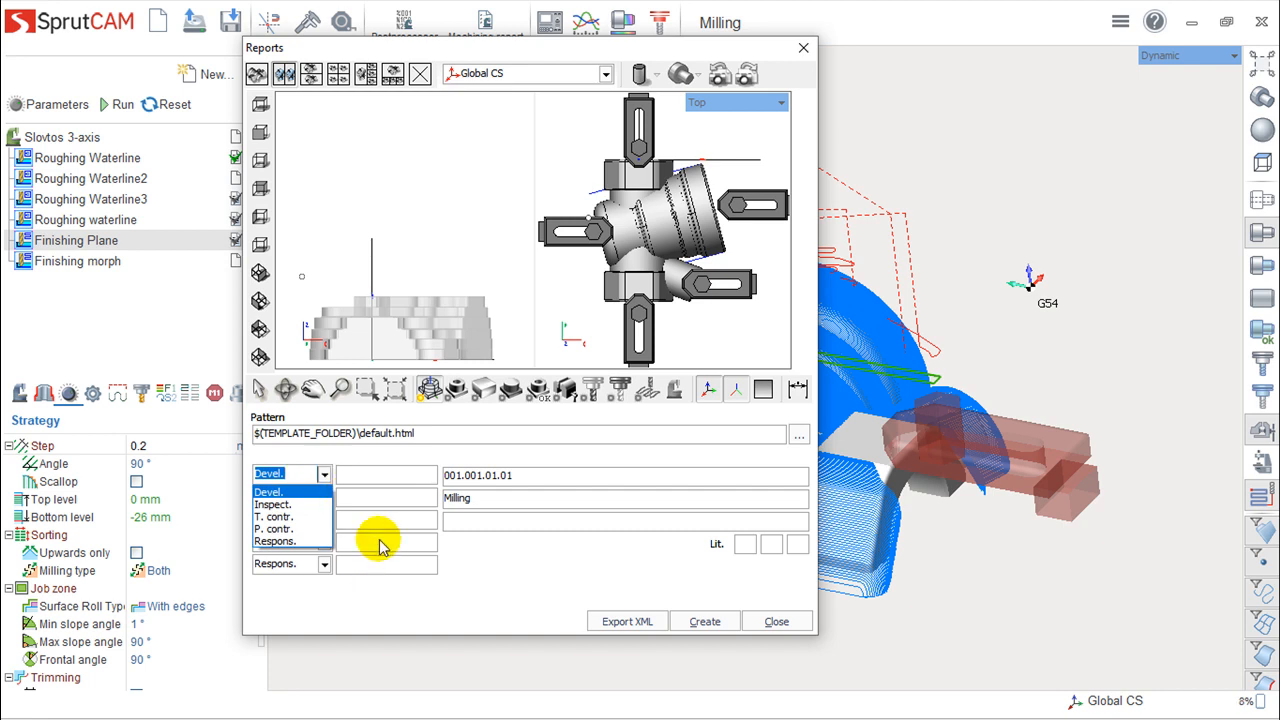
left_click(512, 600)
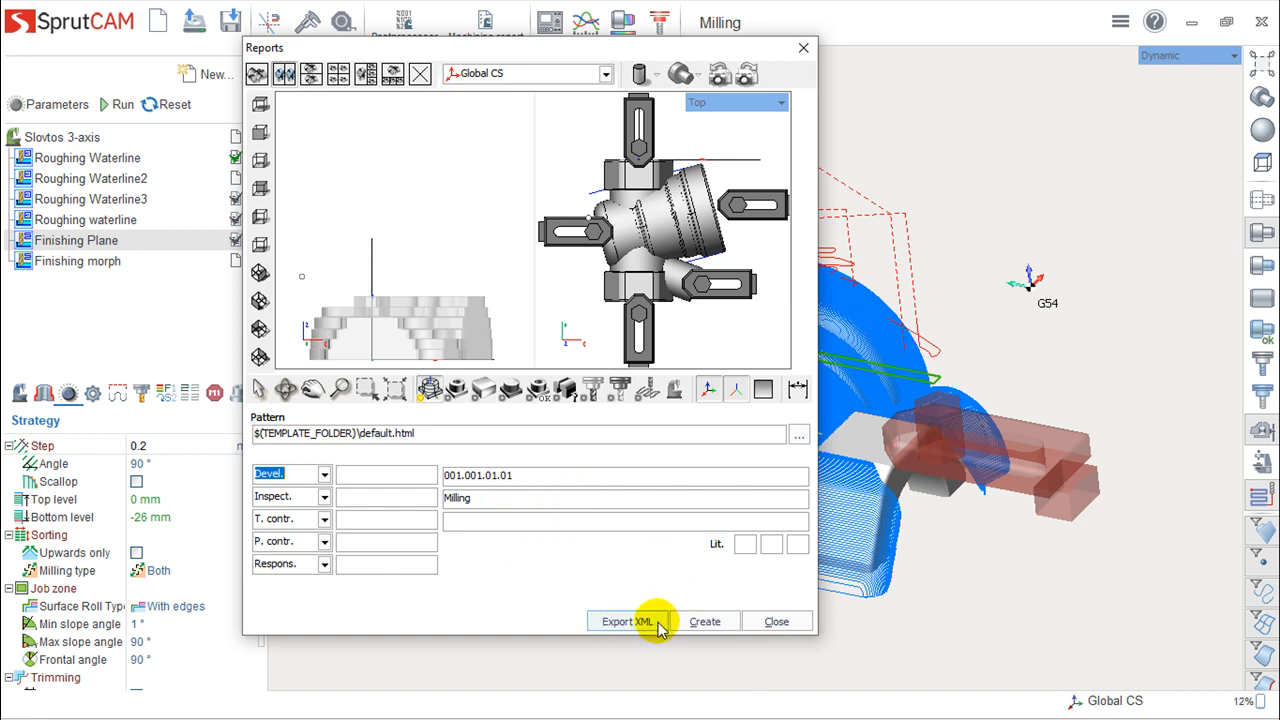
Step: Create the machining report and examine its job list, tools tables and tooling table
left_click(706, 622)
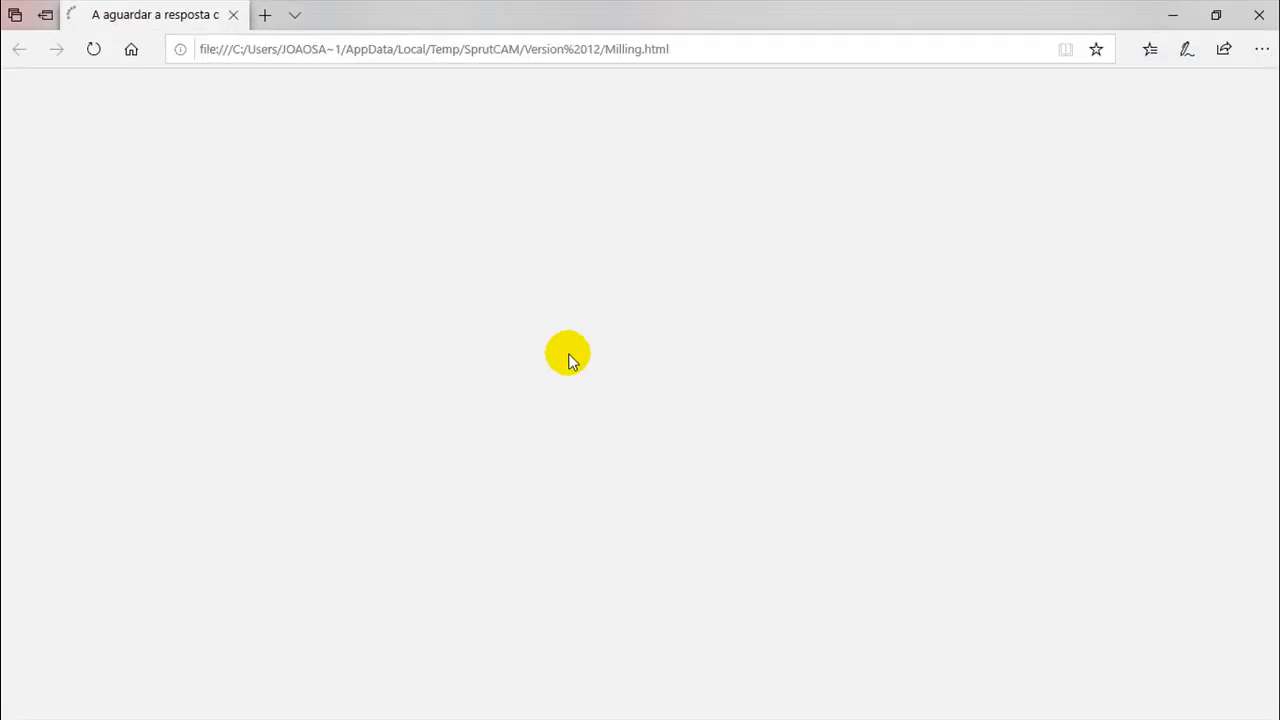
scroll(712, 292, "down", 4)
scroll(708, 301, "down", 6)
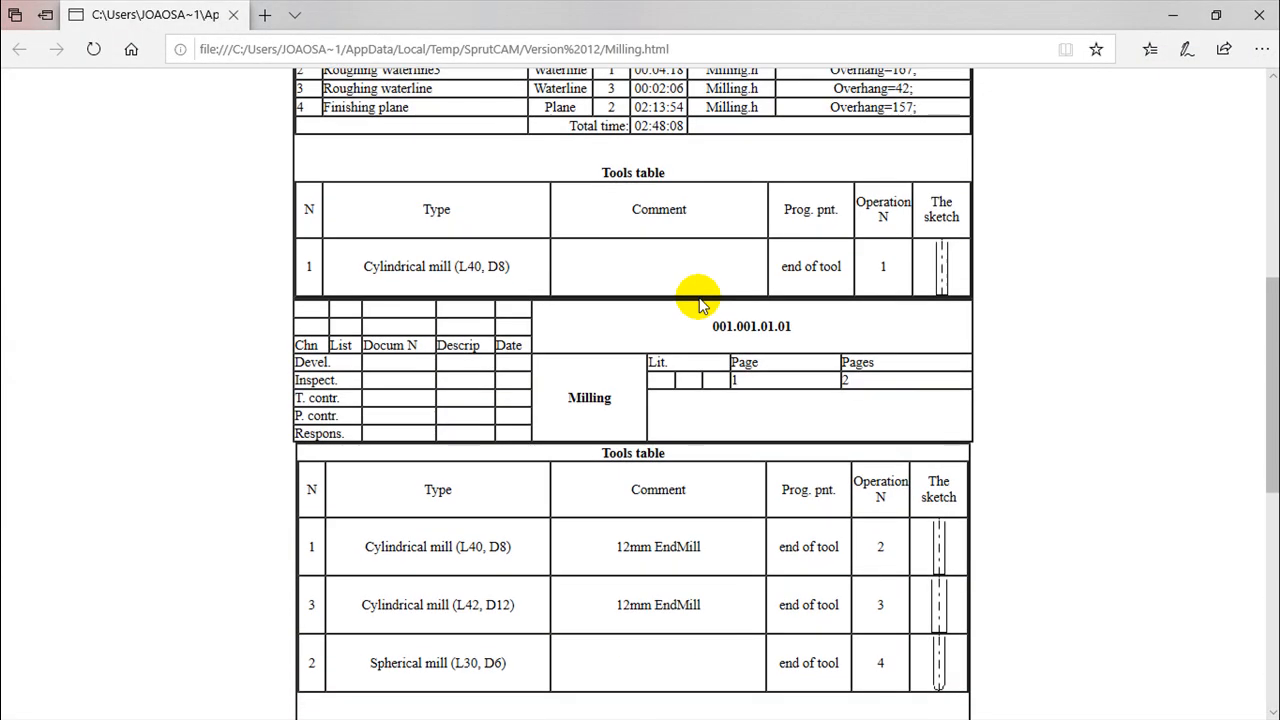
scroll(699, 297, "down", 2)
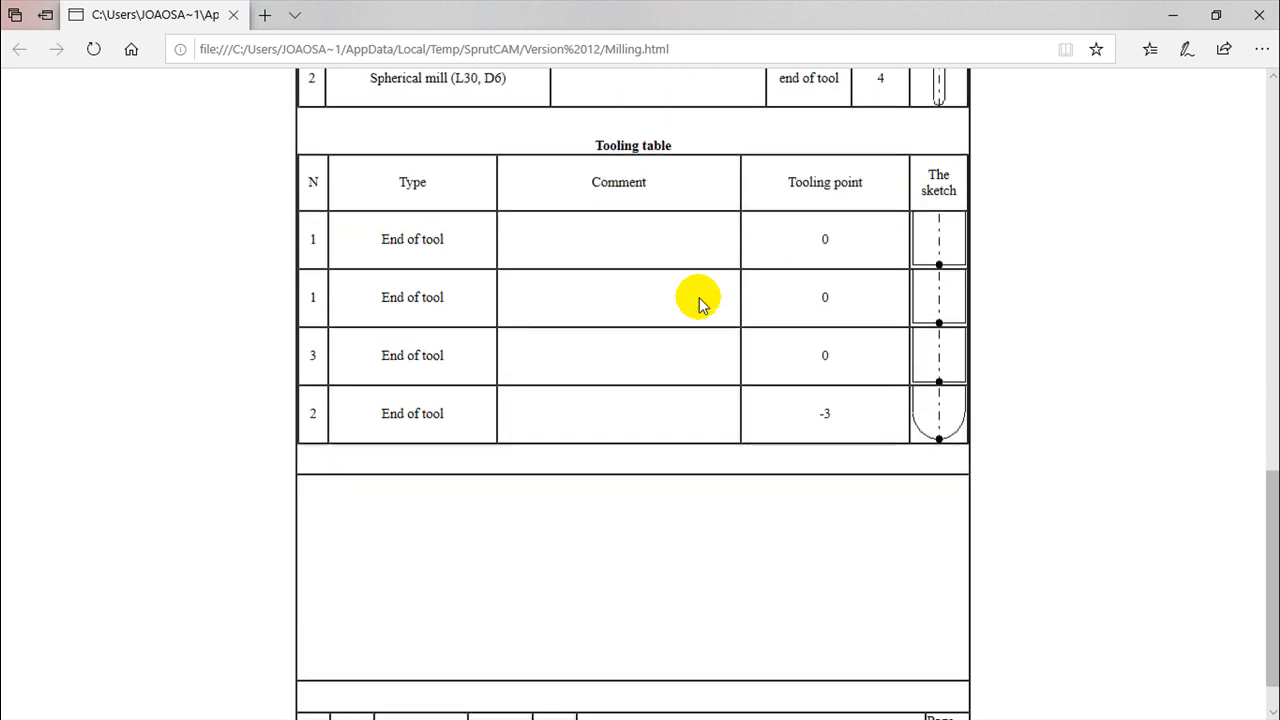
scroll(697, 298, "up", 1)
scroll(697, 300, "up", 10)
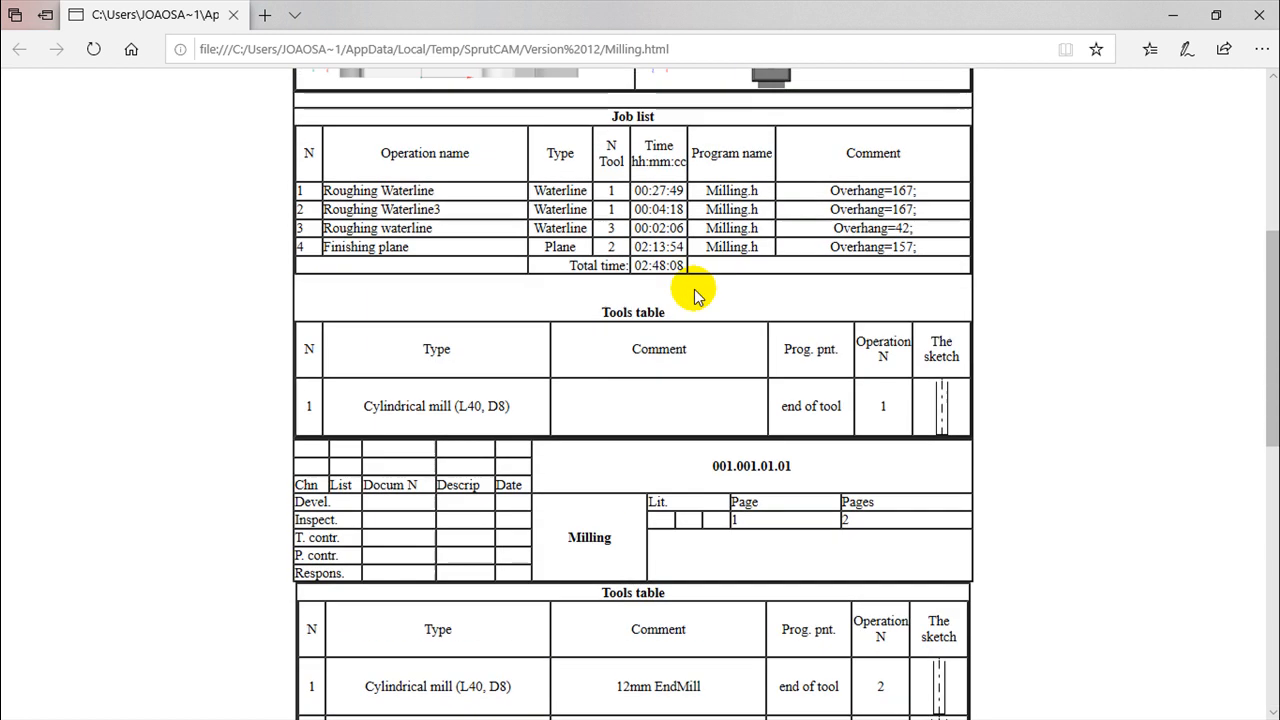
Step: Close the machining report and the report setup without saving the generated document
left_click(1261, 17)
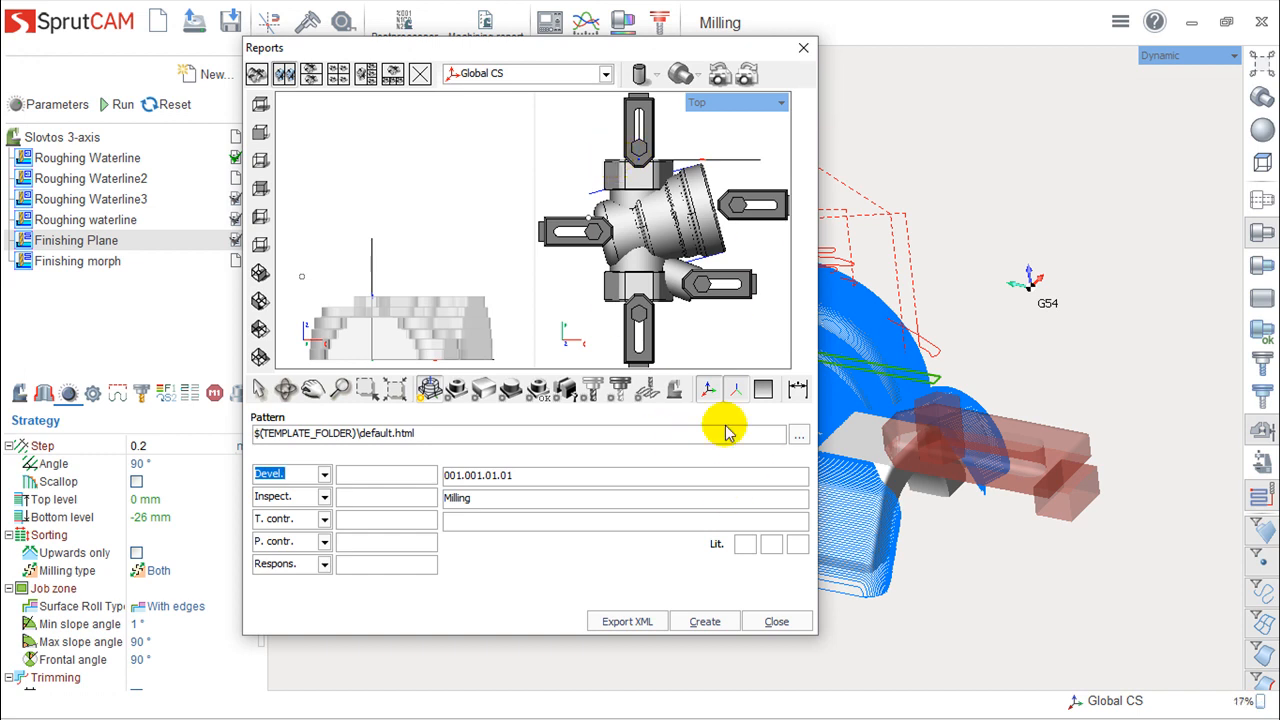
left_click(778, 622)
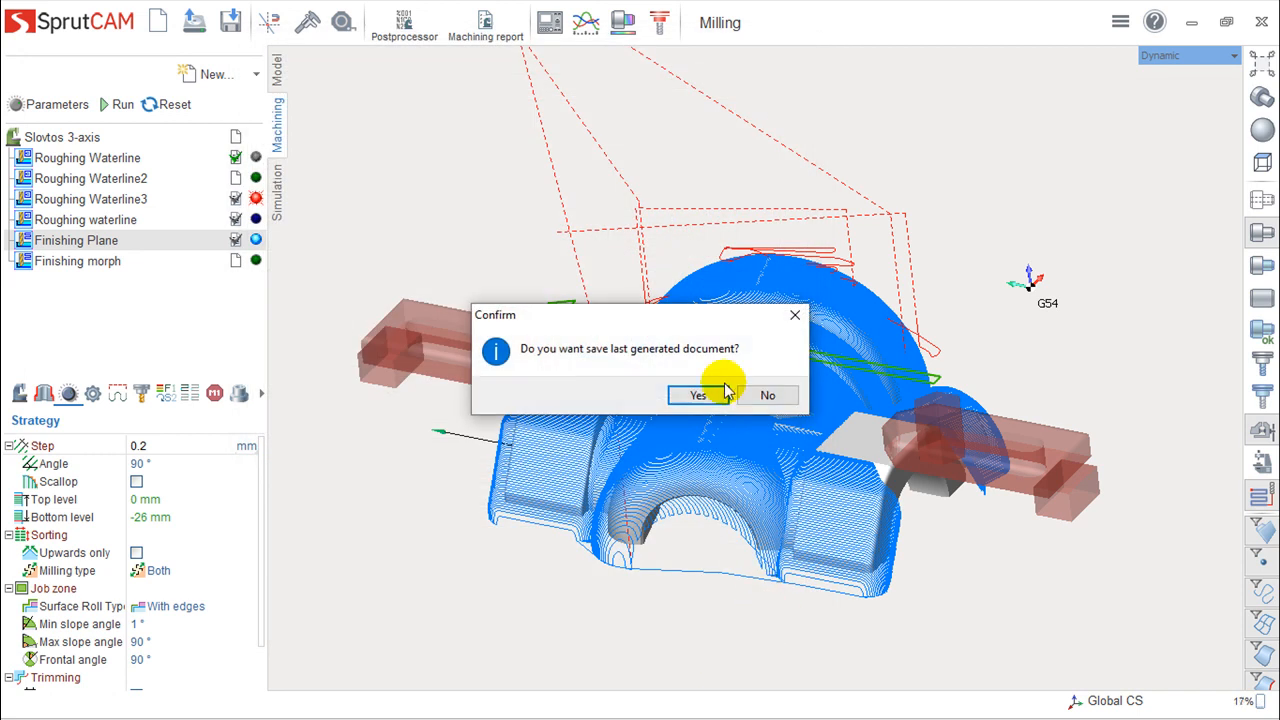
left_click(757, 398)
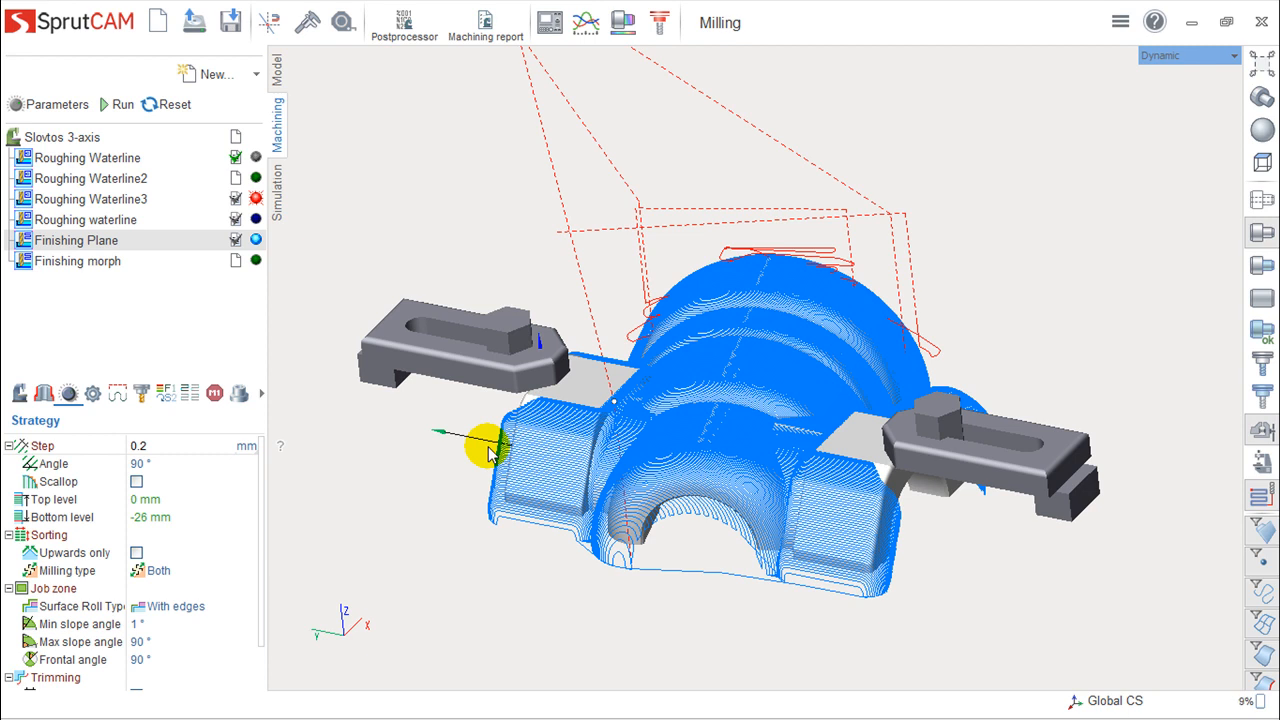
Step: Export the first Roughing Waterline operation to the desktop as a SprutCAM operations file named 1
left_click(84, 163)
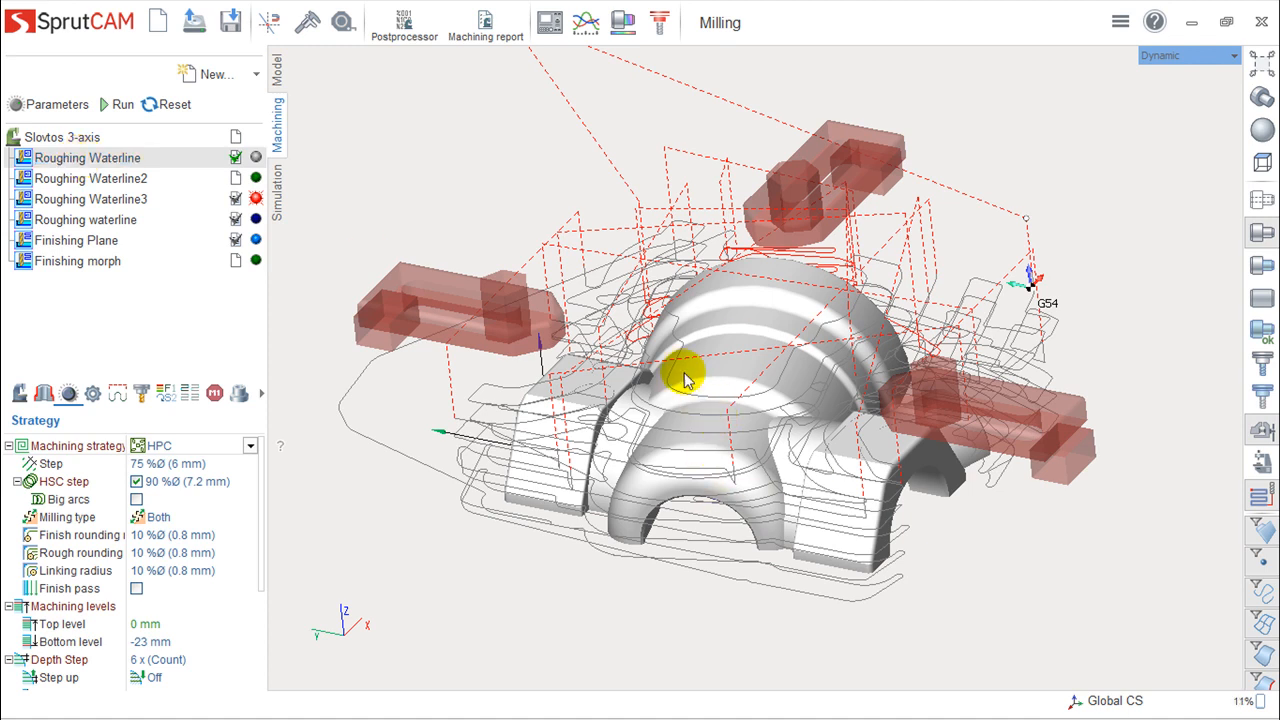
right_click(131, 160)
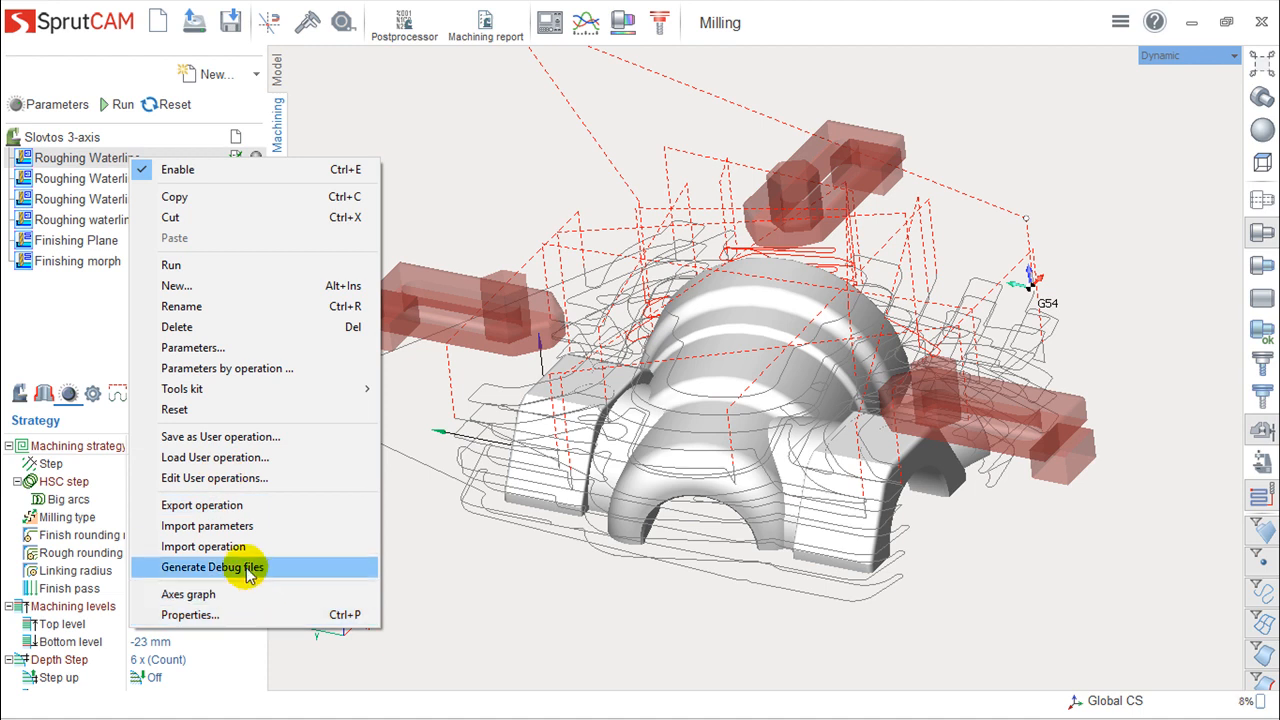
left_click(231, 510)
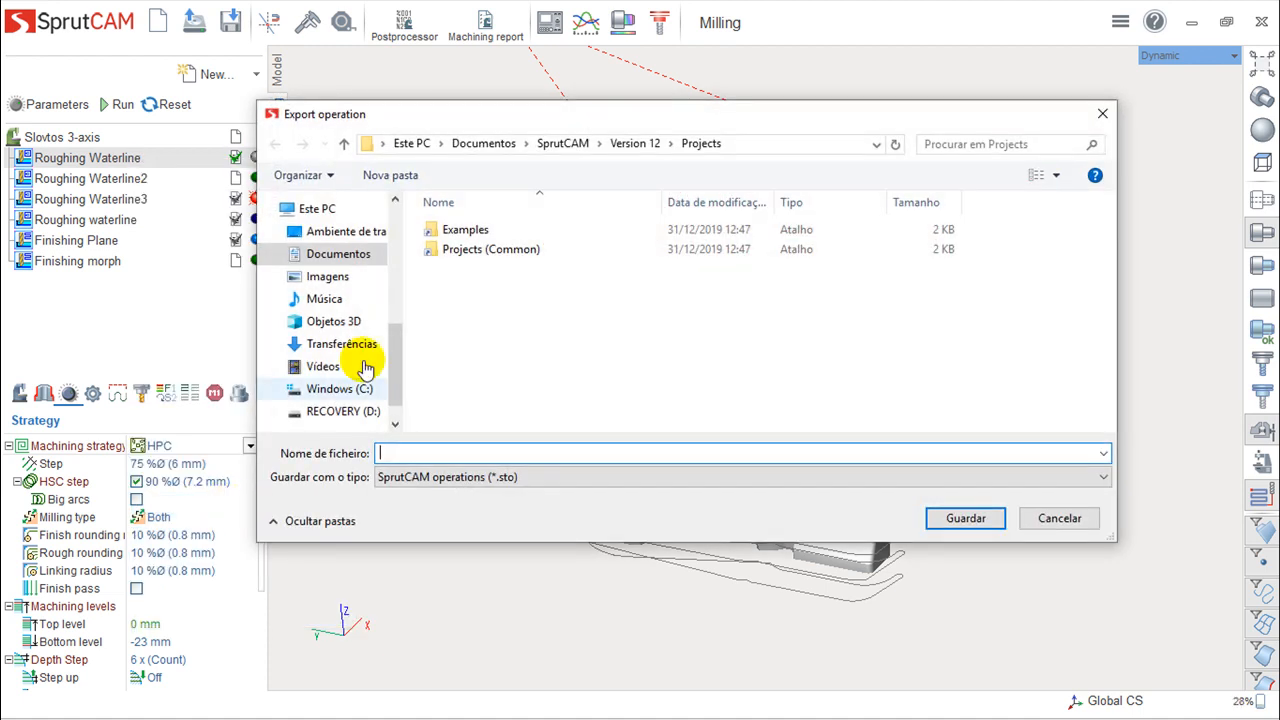
left_click(333, 231)
left_click(483, 452)
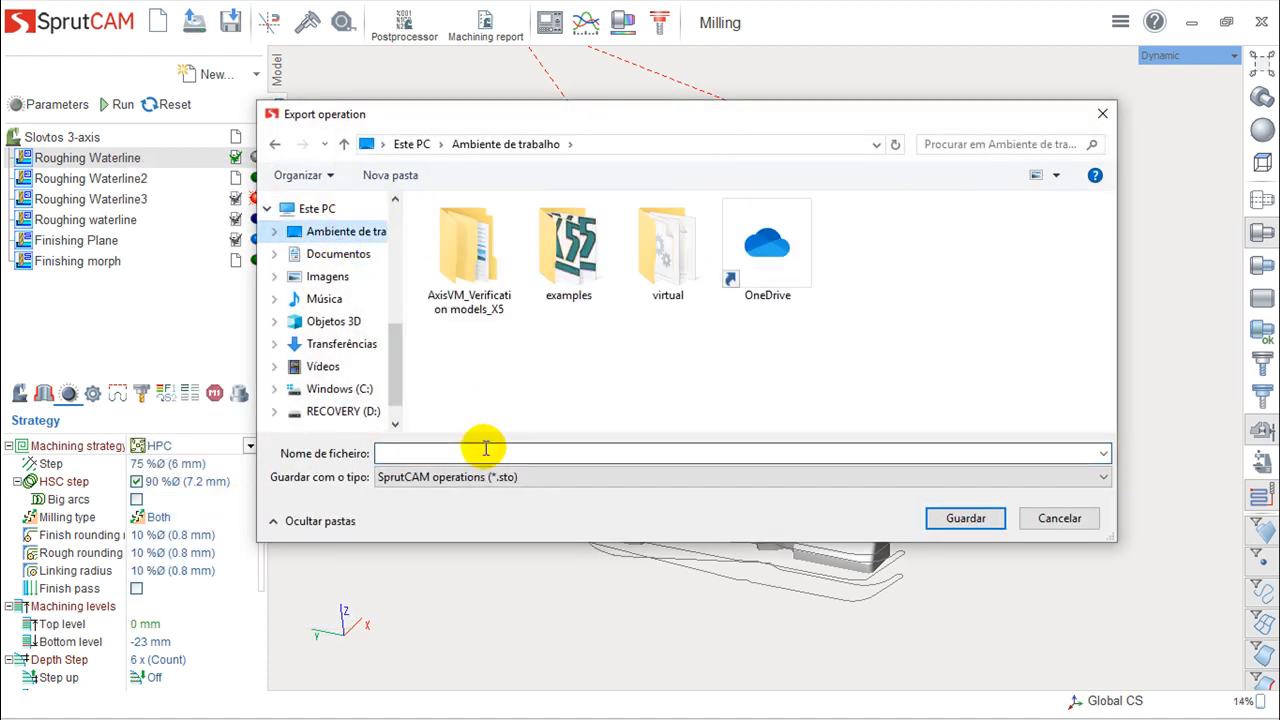
type("1")
key("Return")
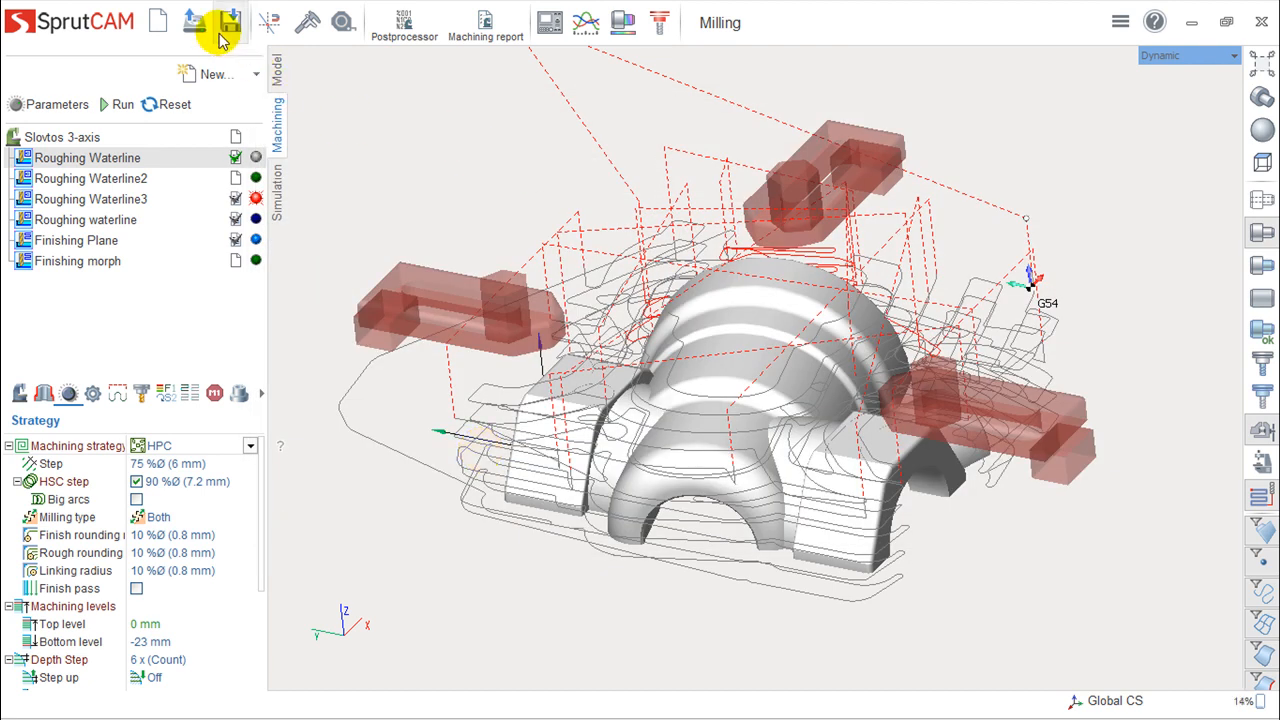
Step: Open the recent example HighSpeed_Adaptive.stc without saving the changes to the Milling project
mouse_move(195, 27)
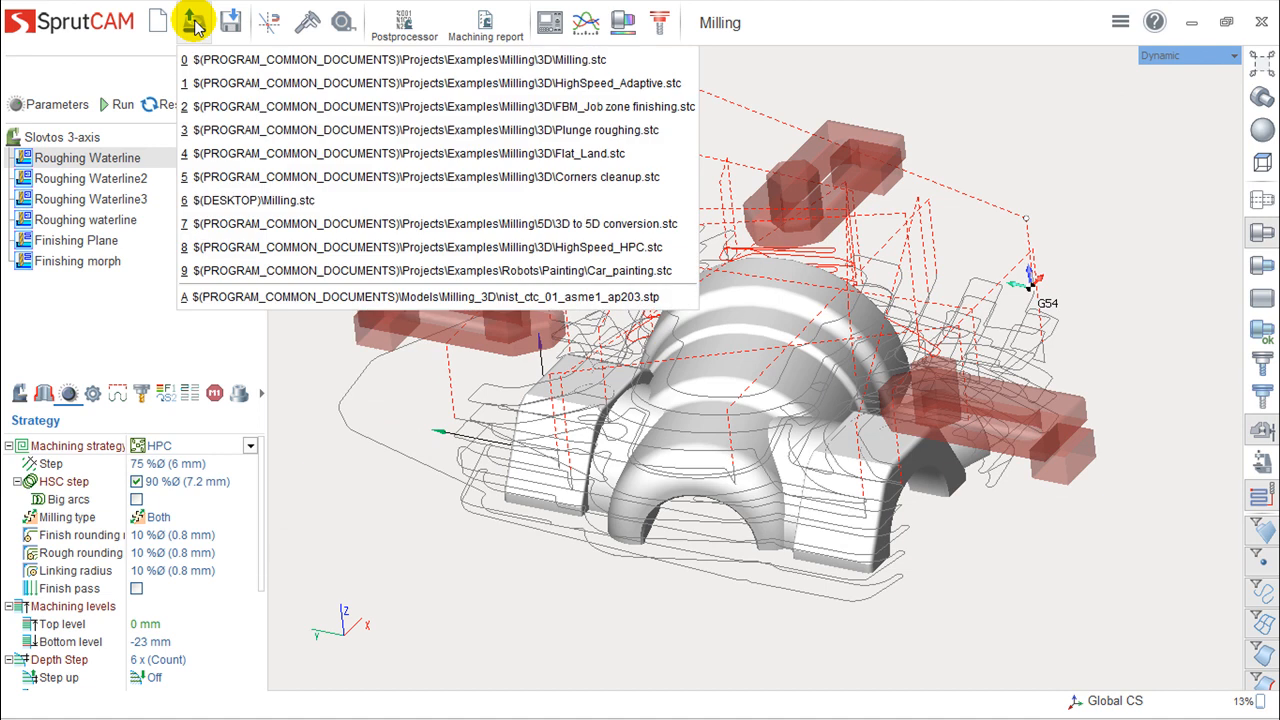
left_click(228, 84)
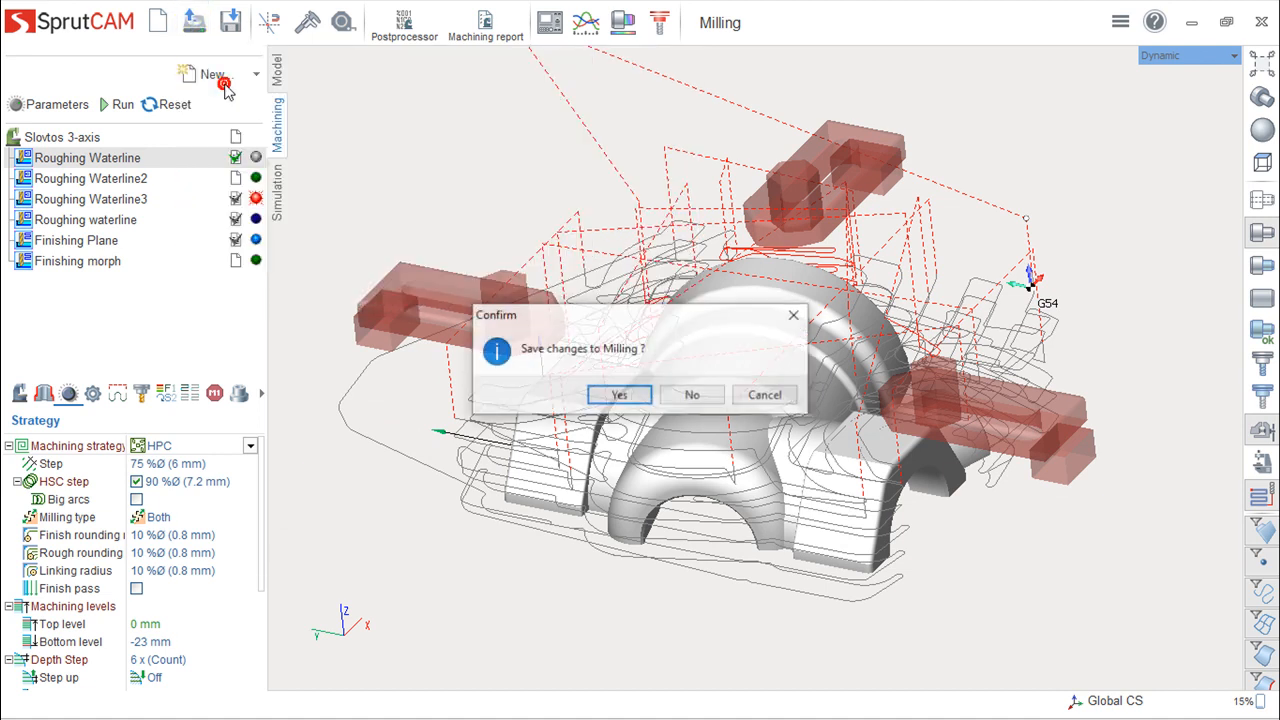
left_click(692, 395)
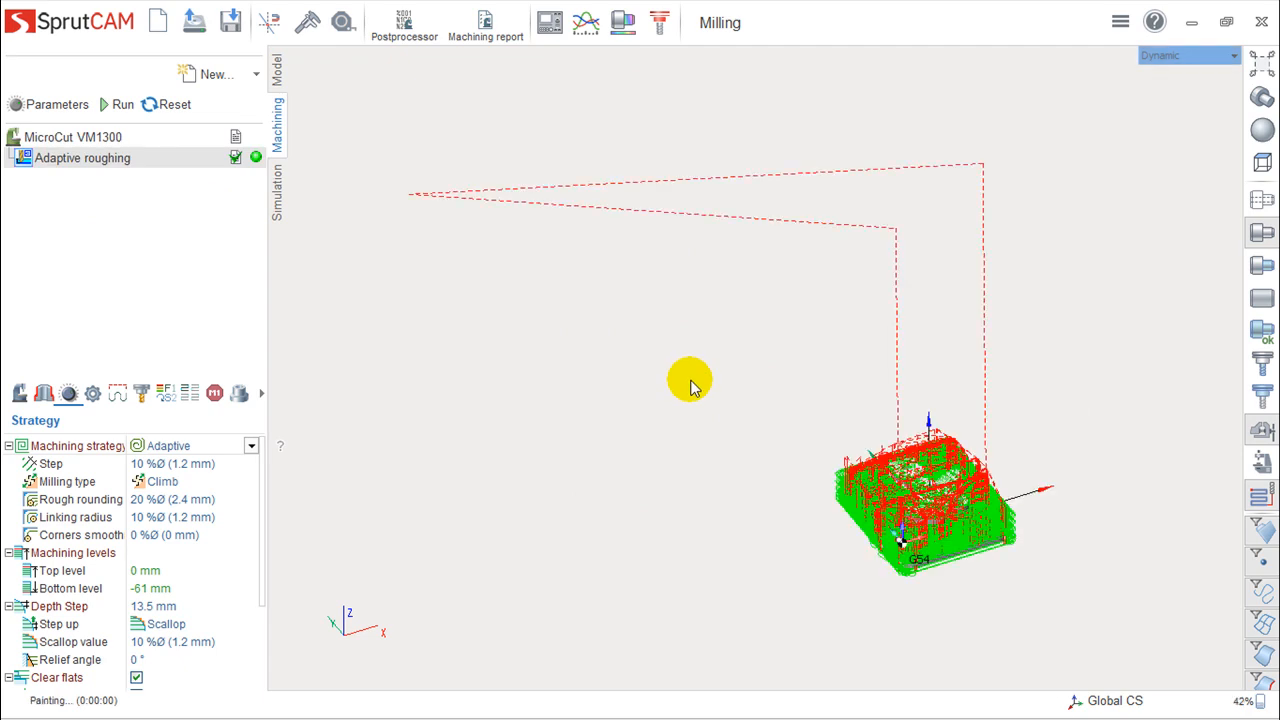
Step: Delete the Adaptive roughing operation from the MicroCut VM1300 project
left_click(55, 162)
key("Delete")
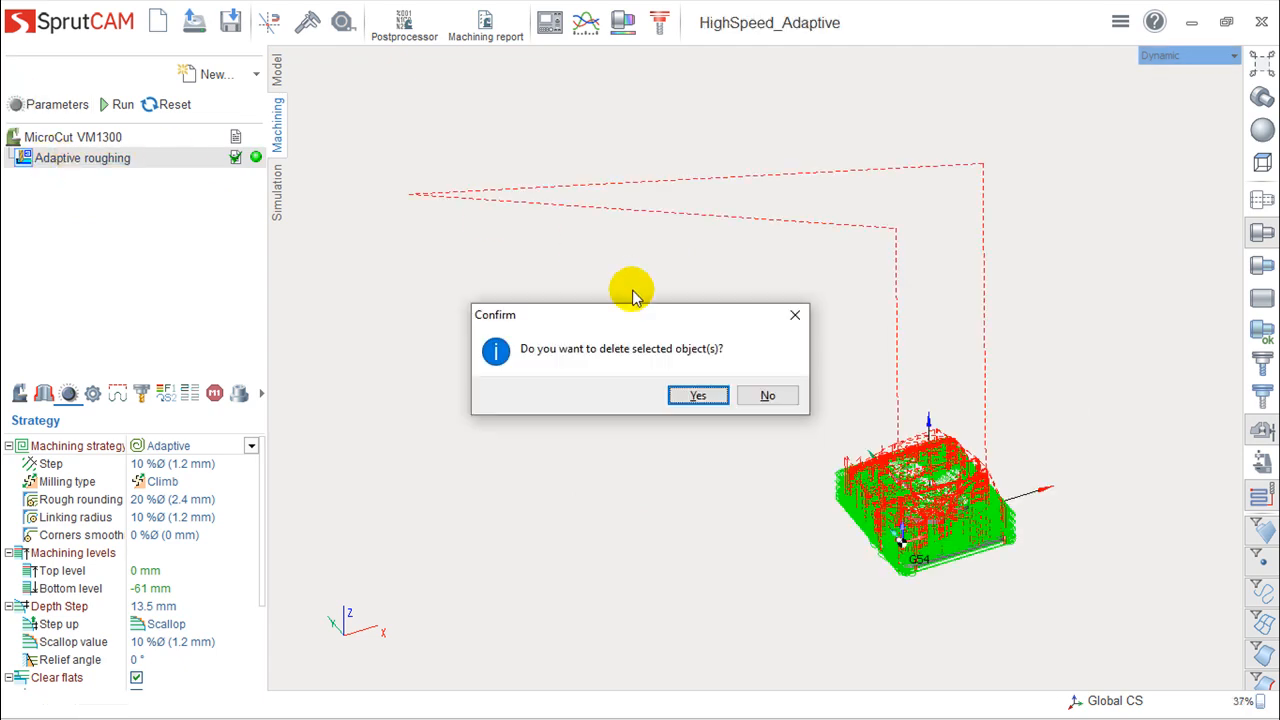
left_click(700, 393)
Step: Examine the bare part model with its bosses and holes from several angles and distances
middle_click_drag(873, 443, 633, 317)
right_click_drag(796, 465, 780, 371)
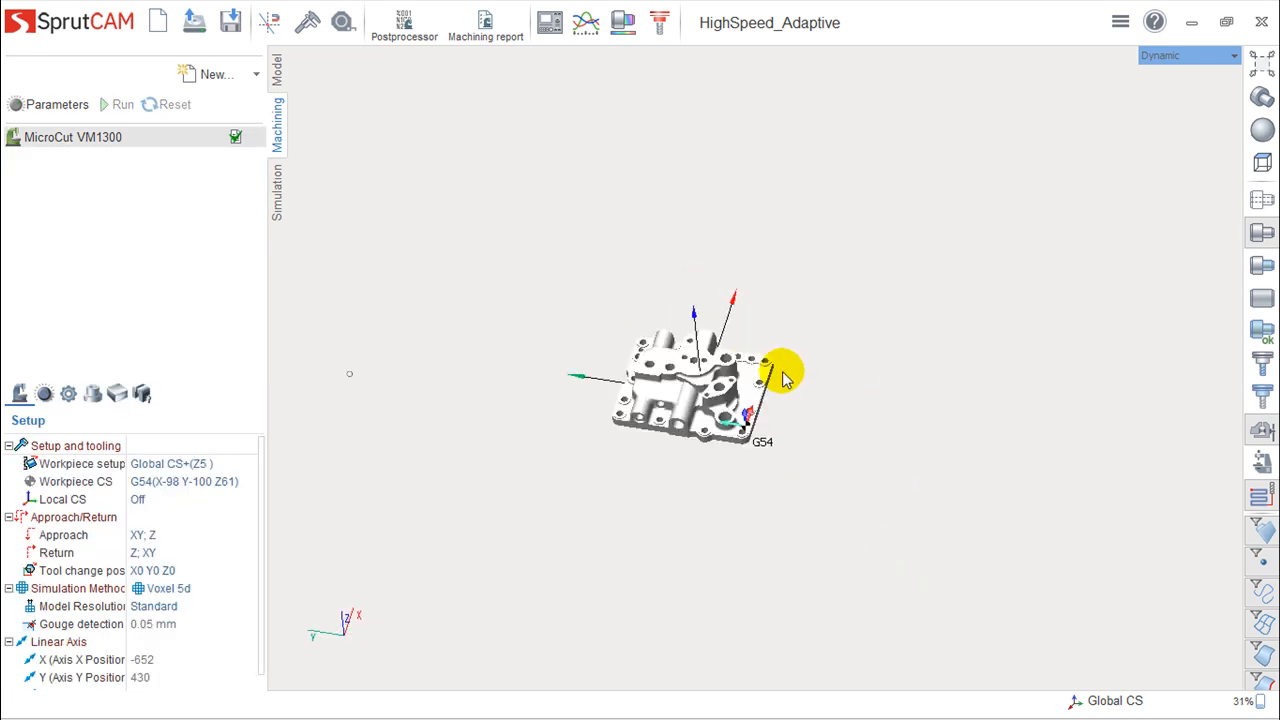
scroll(765, 375, "up", 5)
scroll(655, 393, "down", 5)
right_click_drag(651, 391, 662, 452)
middle_click_drag(729, 443, 662, 413)
scroll(662, 411, "down", 2)
scroll(661, 410, "up", 4)
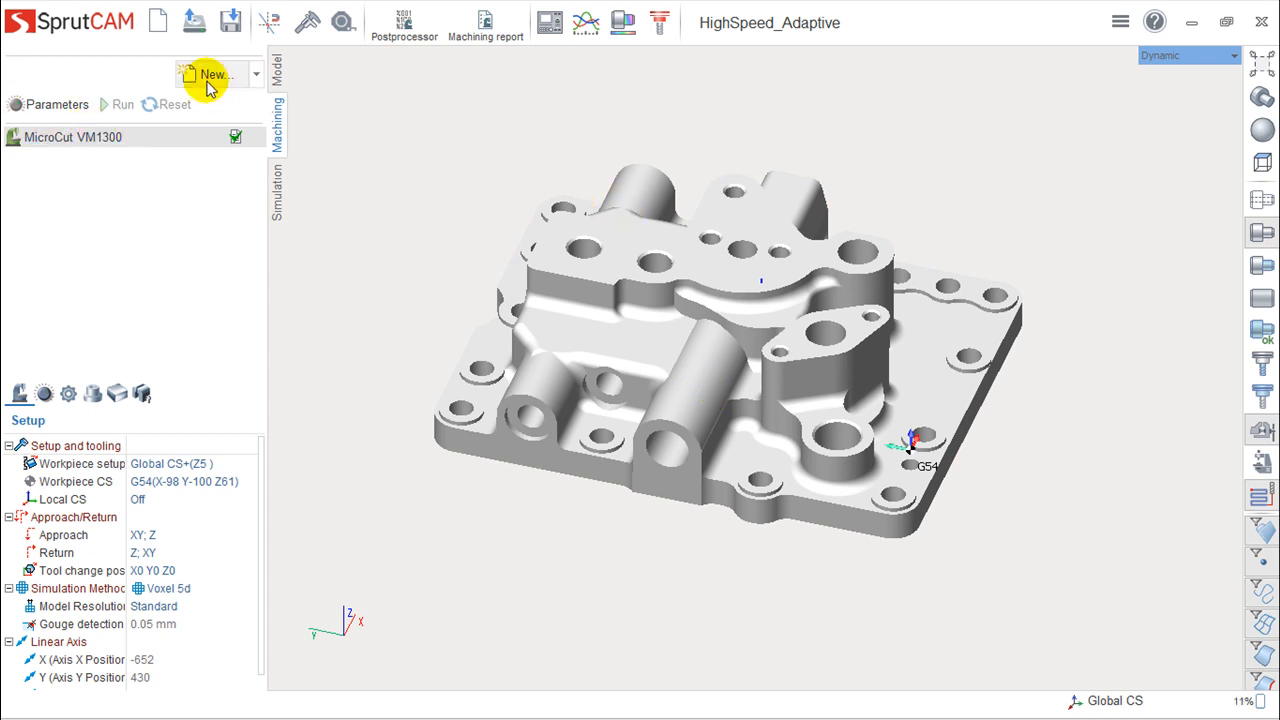
Step: Add a Roughing waterline operation under the MicroCut VM1300 machine
left_click(253, 76)
mouse_move(250, 106)
left_click(375, 126)
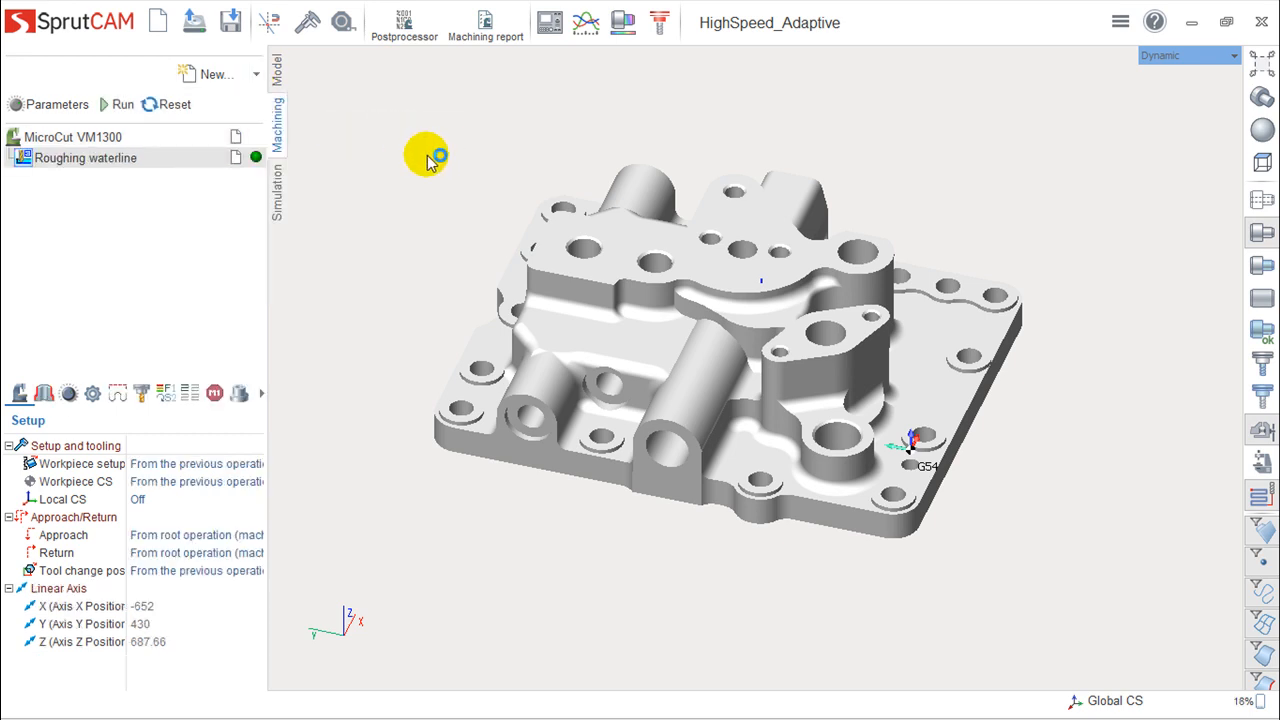
Step: Import the parameters from 1.sto on the desktop into the Roughing waterline operation
right_click(103, 163)
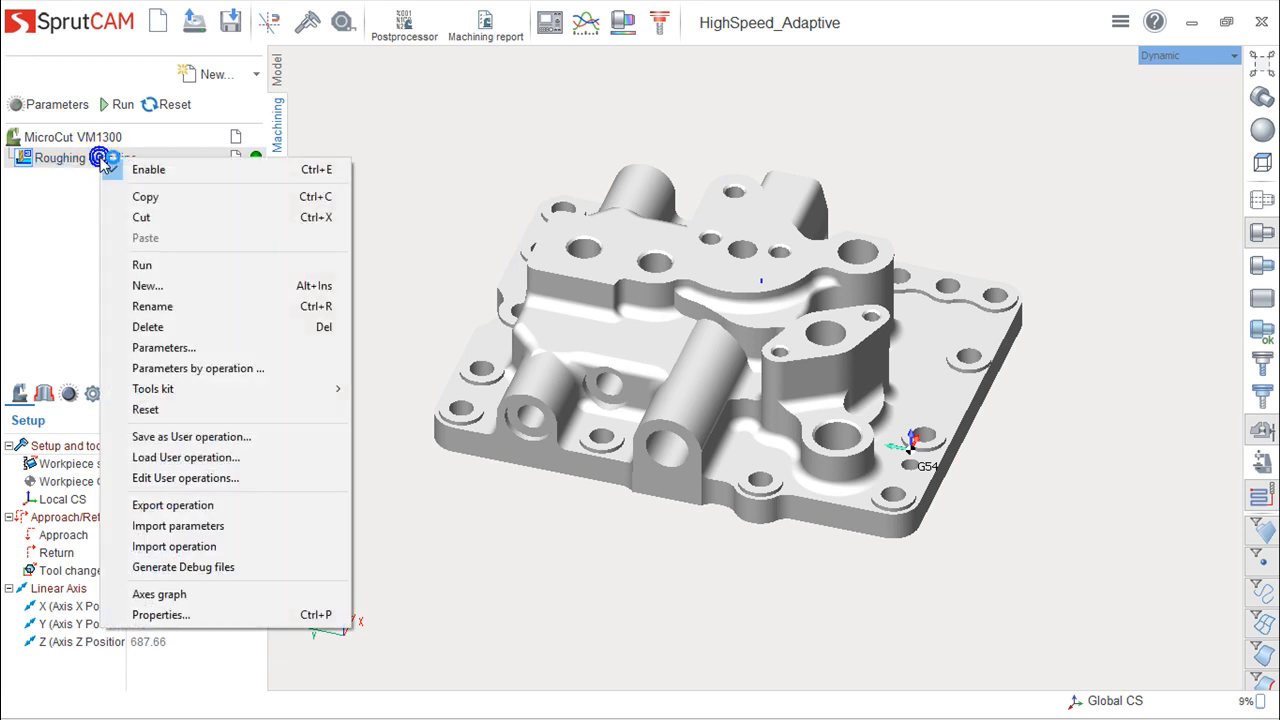
left_click(178, 525)
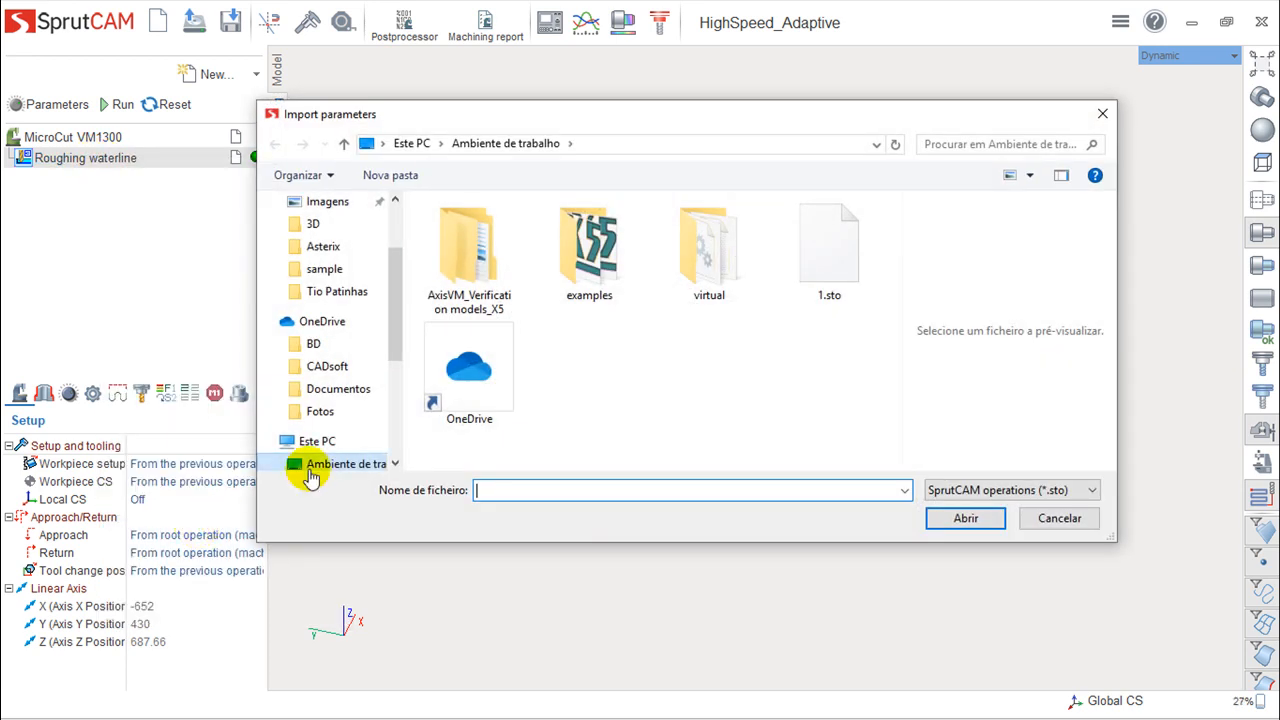
left_click(808, 278)
left_click(966, 518)
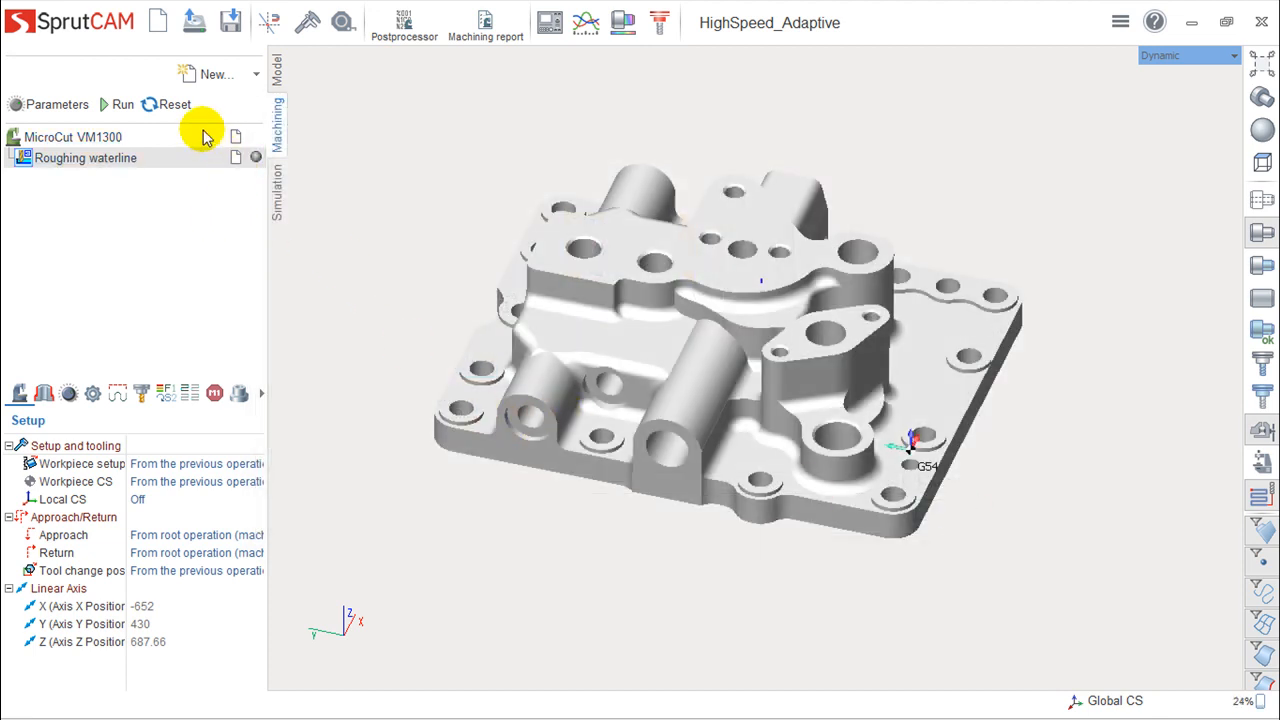
Step: Calculate the Roughing waterline toolpath, ignoring missing geometrical objects, and inspect the passes around the part
left_click(121, 104)
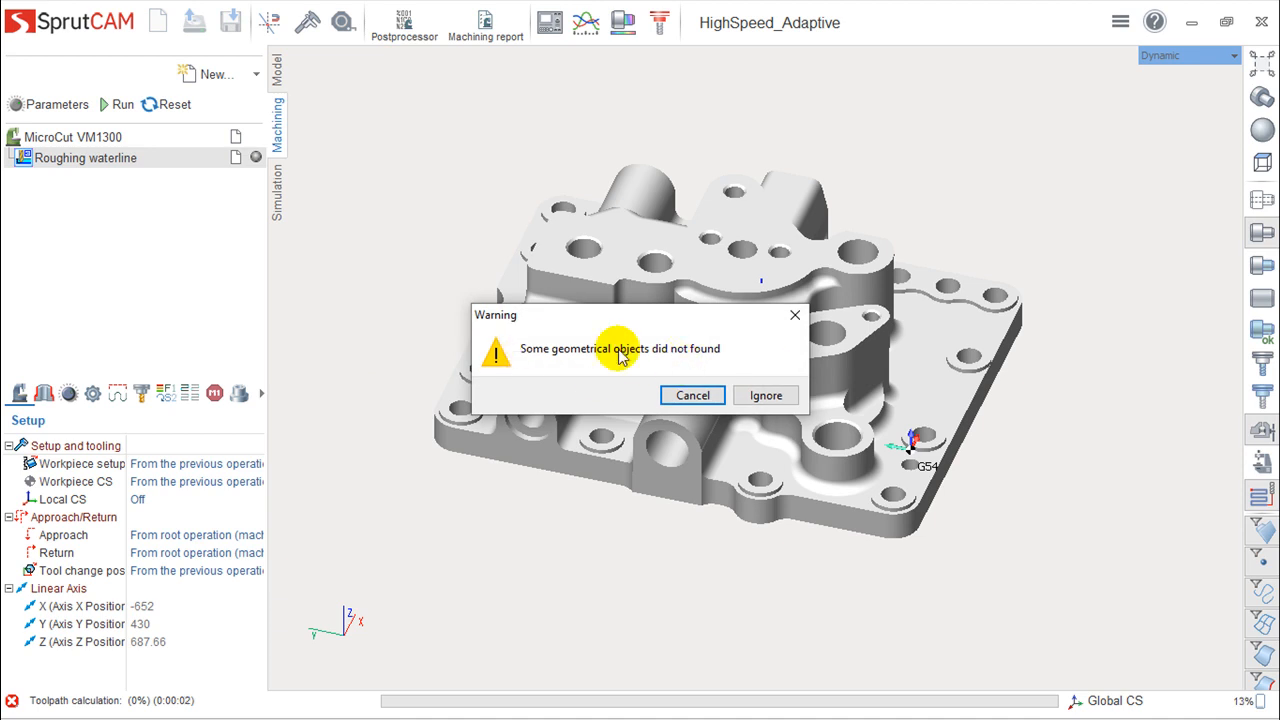
left_click(766, 396)
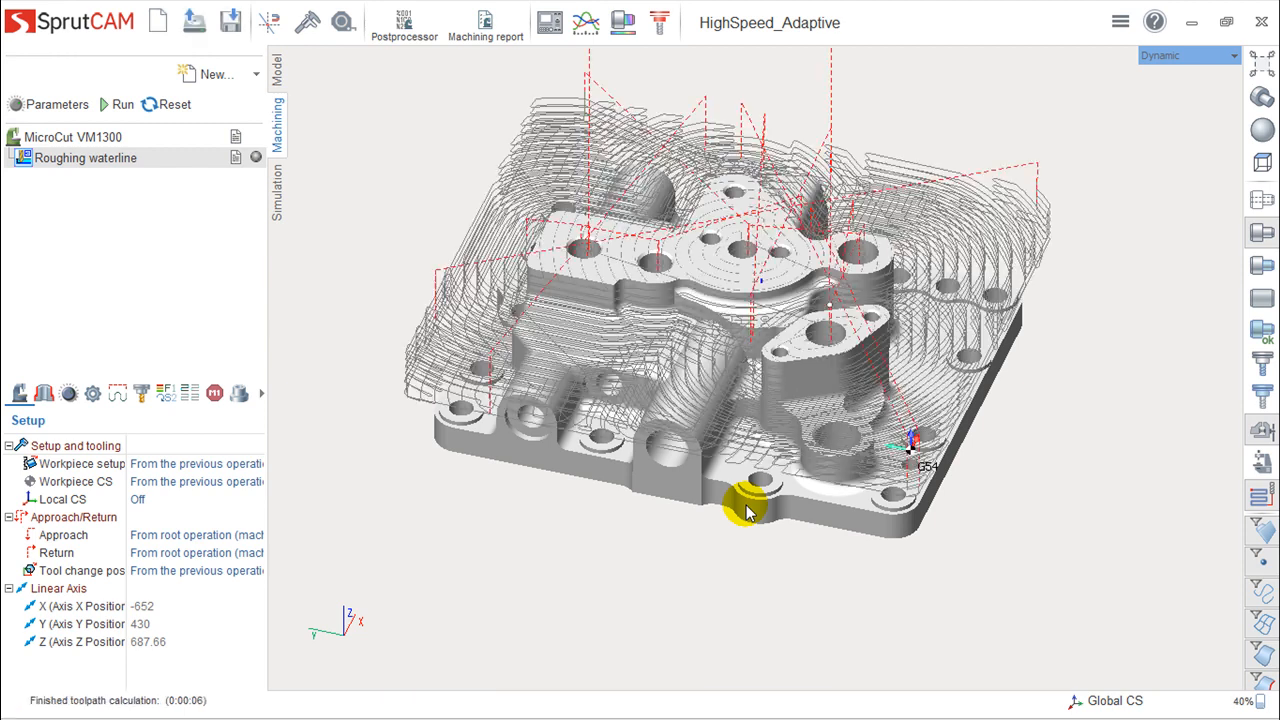
middle_click_drag(732, 540, 700, 537)
scroll(714, 448, "down", 4)
scroll(713, 446, "up", 8)
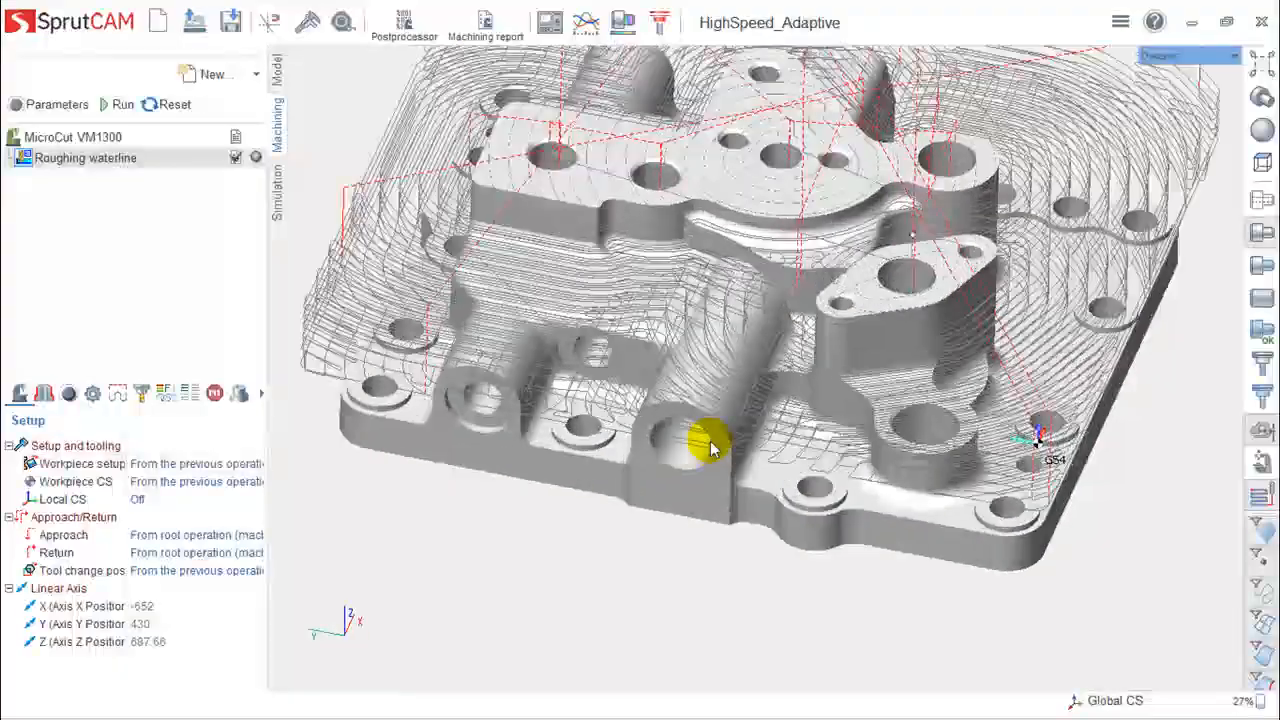
scroll(710, 445, "down", 5)
middle_click_drag(700, 437, 616, 476)
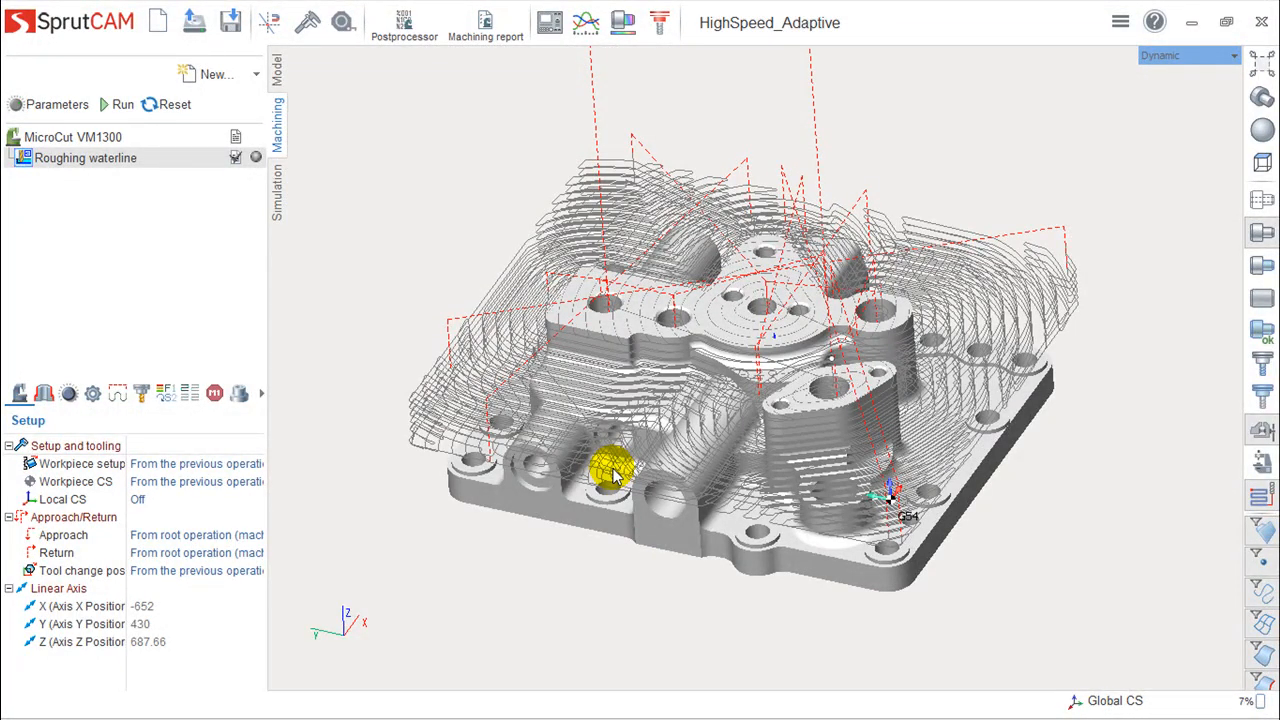
Step: Start the machining simulation of the Roughing waterline operation and slow its playback to about half speed
left_click(276, 194)
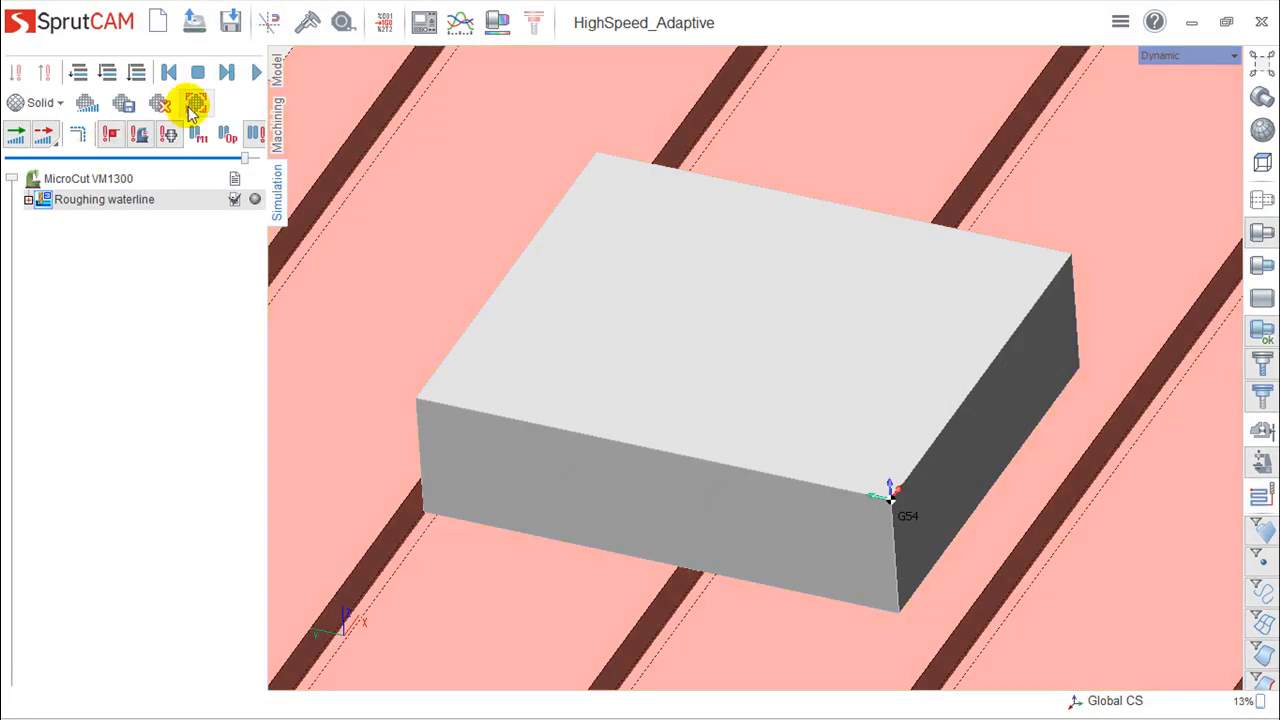
left_click(256, 72)
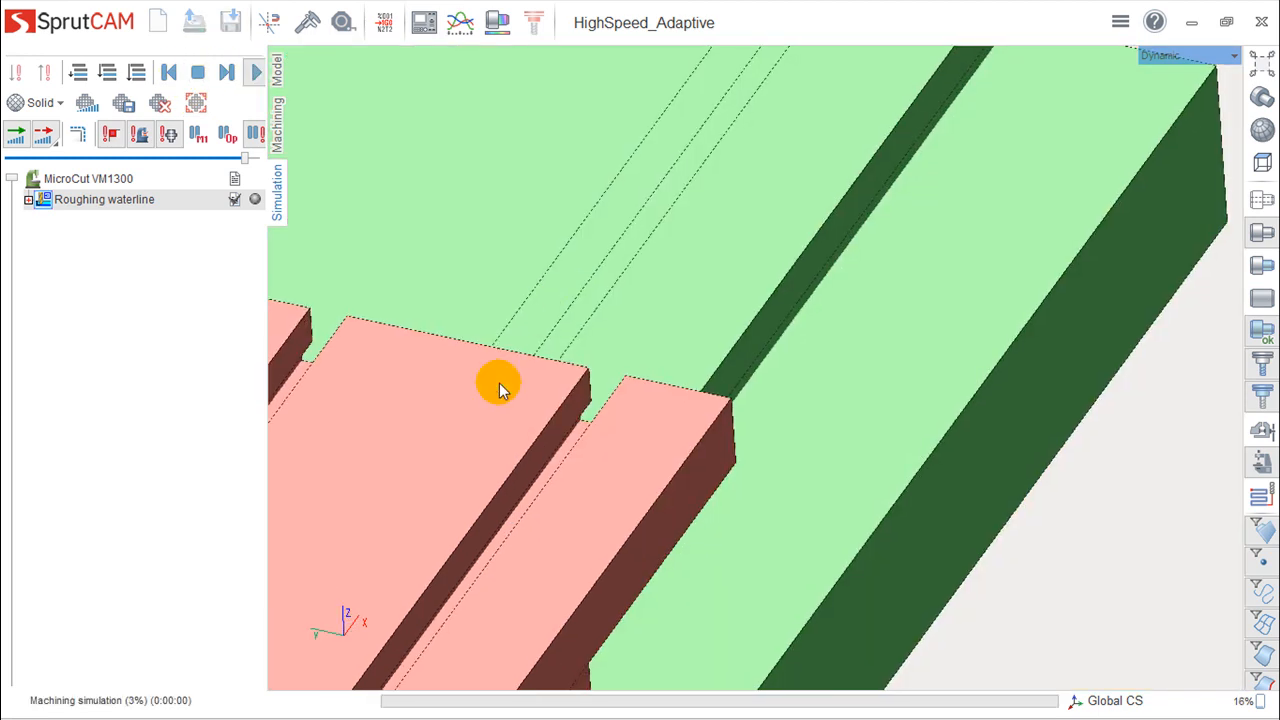
scroll(540, 391, "up", 3)
scroll(540, 391, "down", 3)
scroll(540, 391, "down", 5)
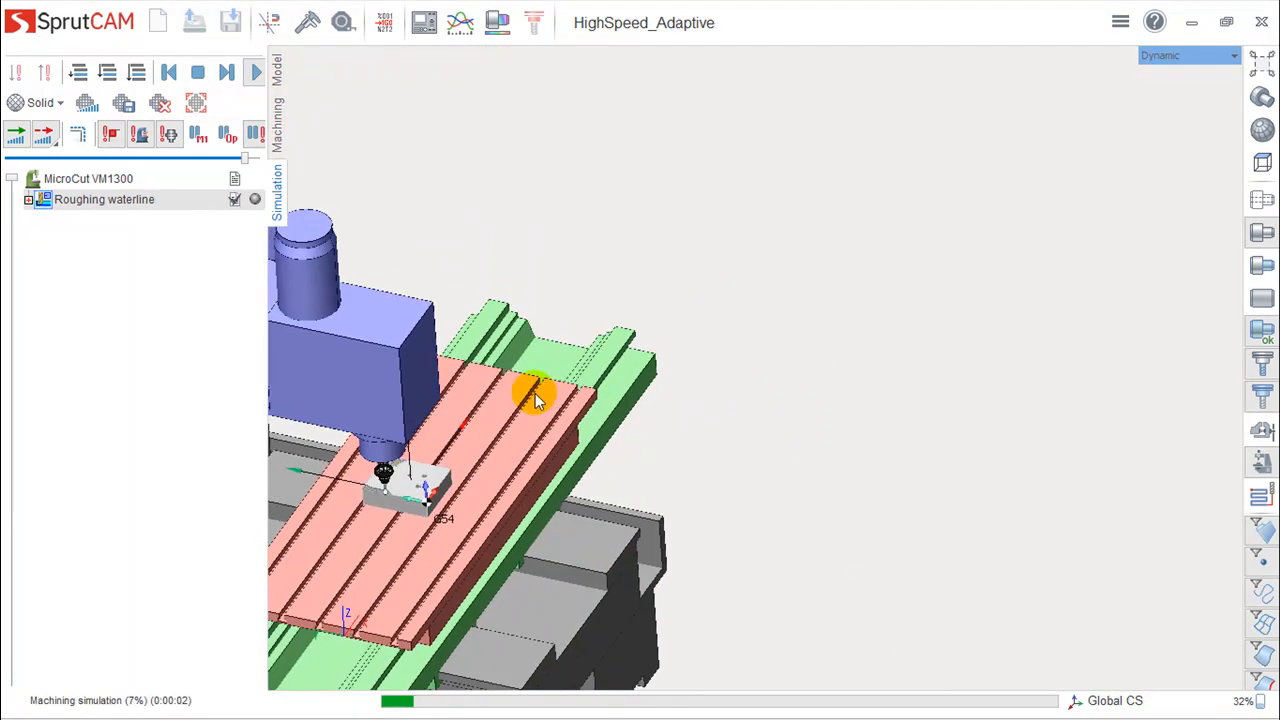
left_click_drag(246, 158, 131, 157)
Step: Examine the simulated machine up close as the tool roughs the contours and holes into the stock block
scroll(505, 513, "down", 2)
scroll(909, 357, "up", 1)
scroll(857, 294, "down", 4)
scroll(836, 316, "up", 8)
scroll(836, 316, "up", 6)
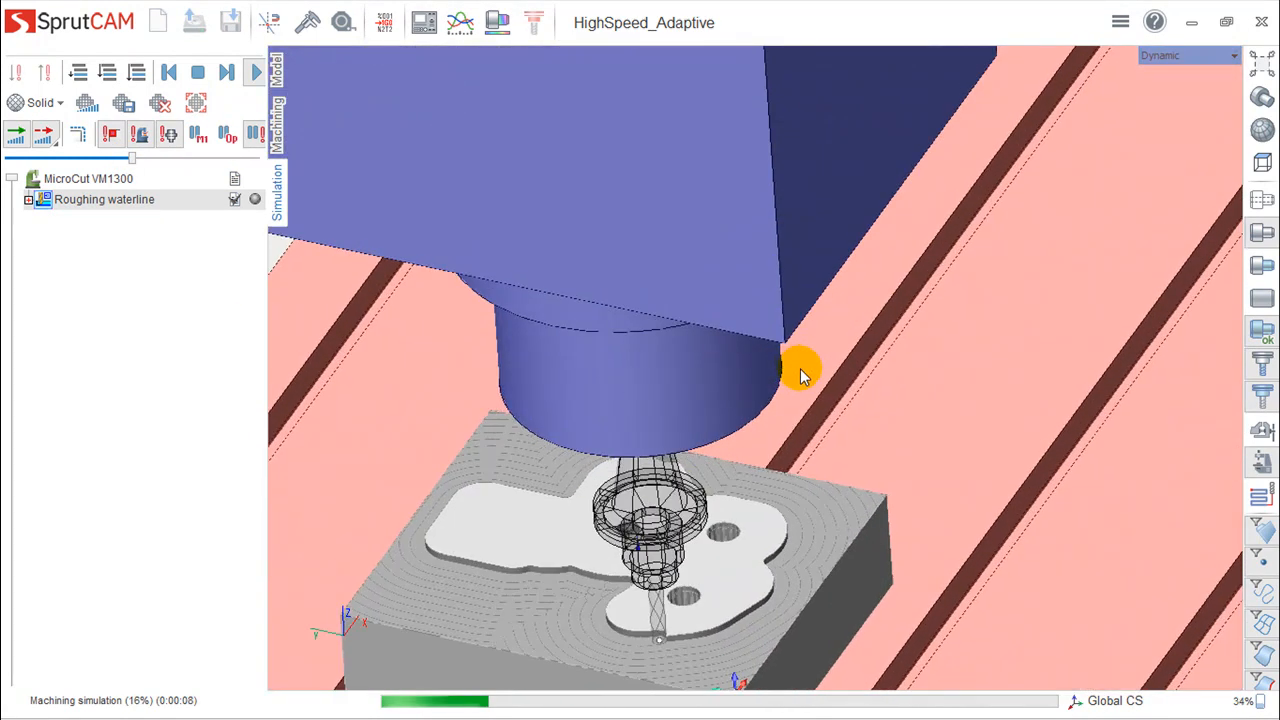
scroll(821, 425, "down", 2)
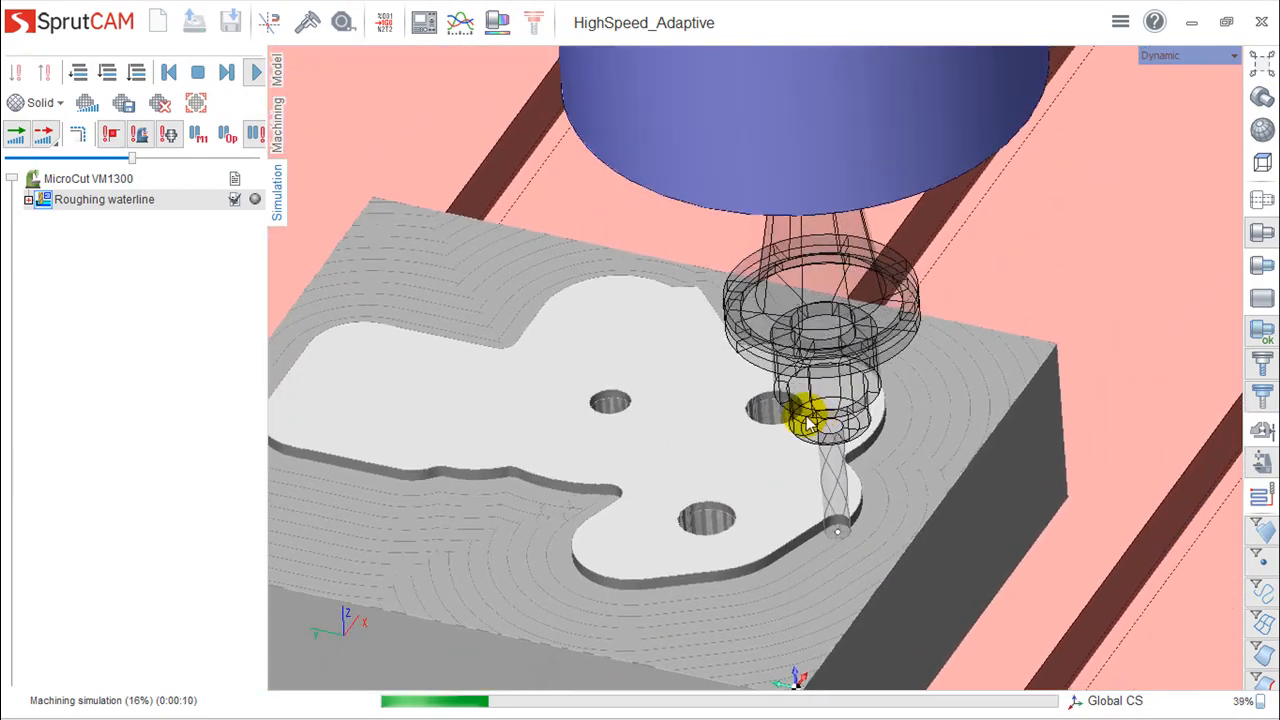
middle_click_drag(814, 422, 900, 362)
scroll(849, 277, "down", 3)
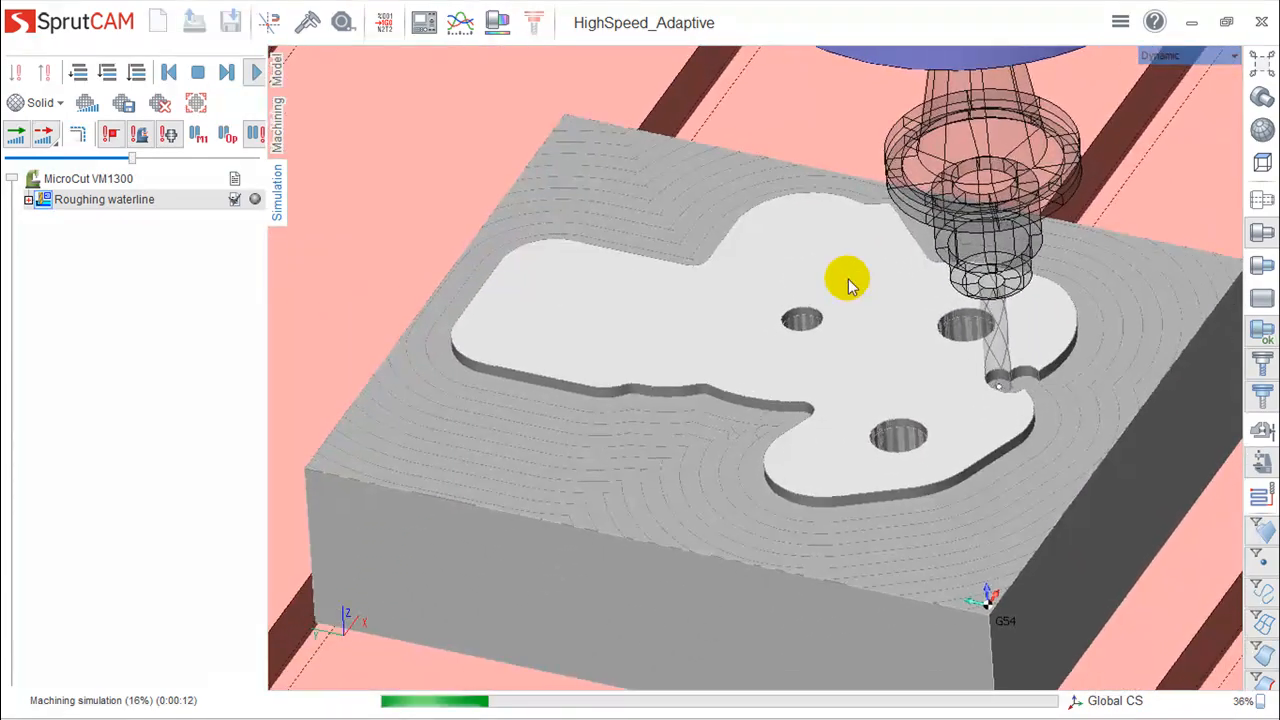
scroll(838, 282, "up", 4)
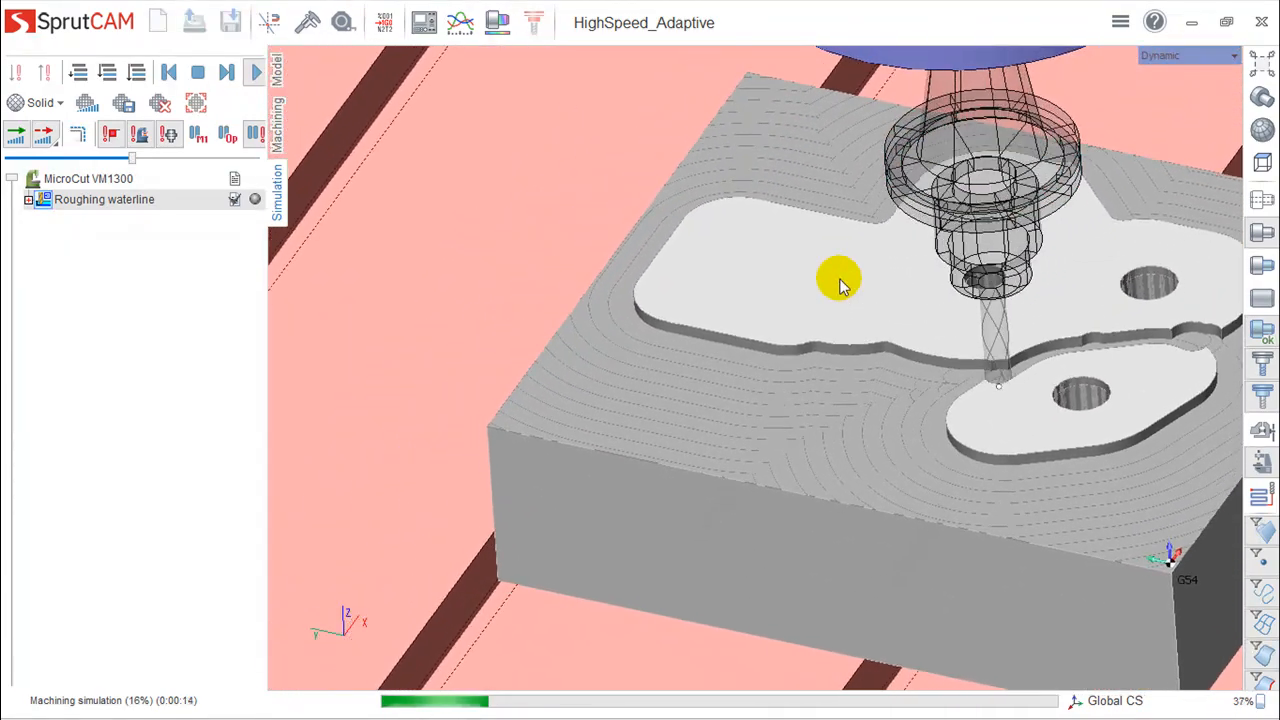
middle_click_drag(970, 356, 815, 453)
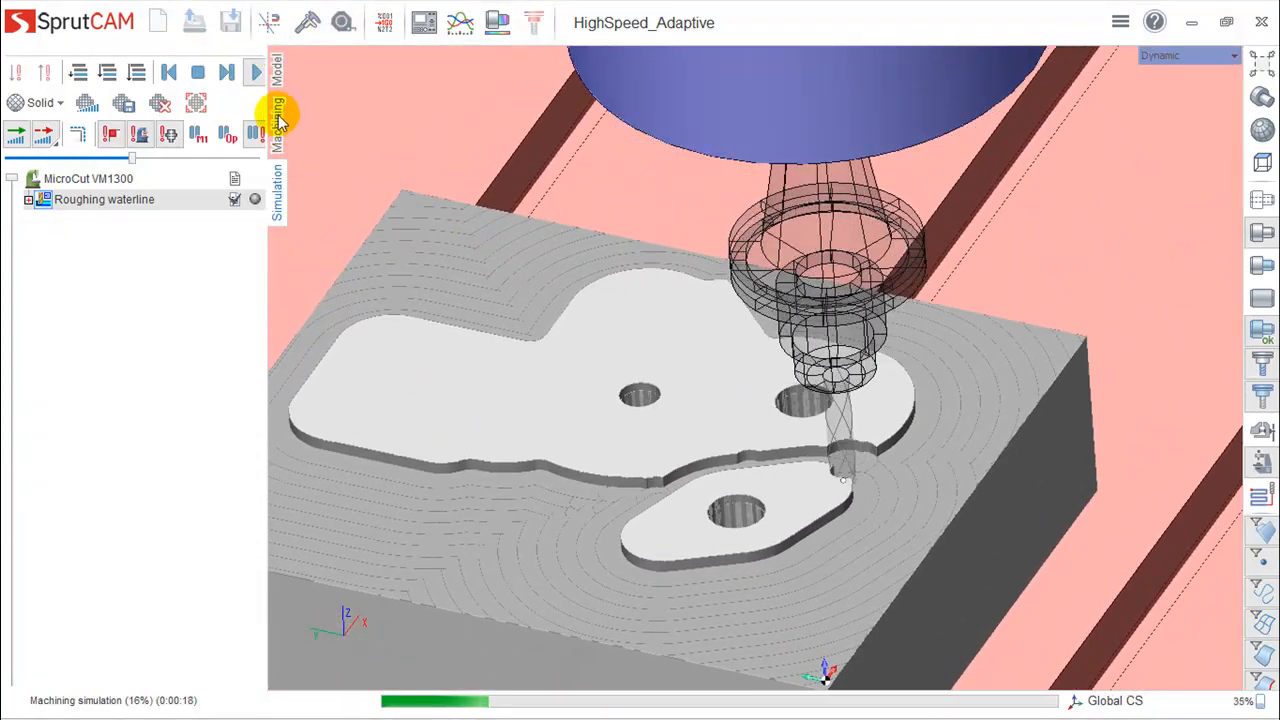
Step: Return to the machining workspace and view the Roughing waterline toolpath over the part
left_click(282, 118)
middle_click_drag(651, 403, 808, 262)
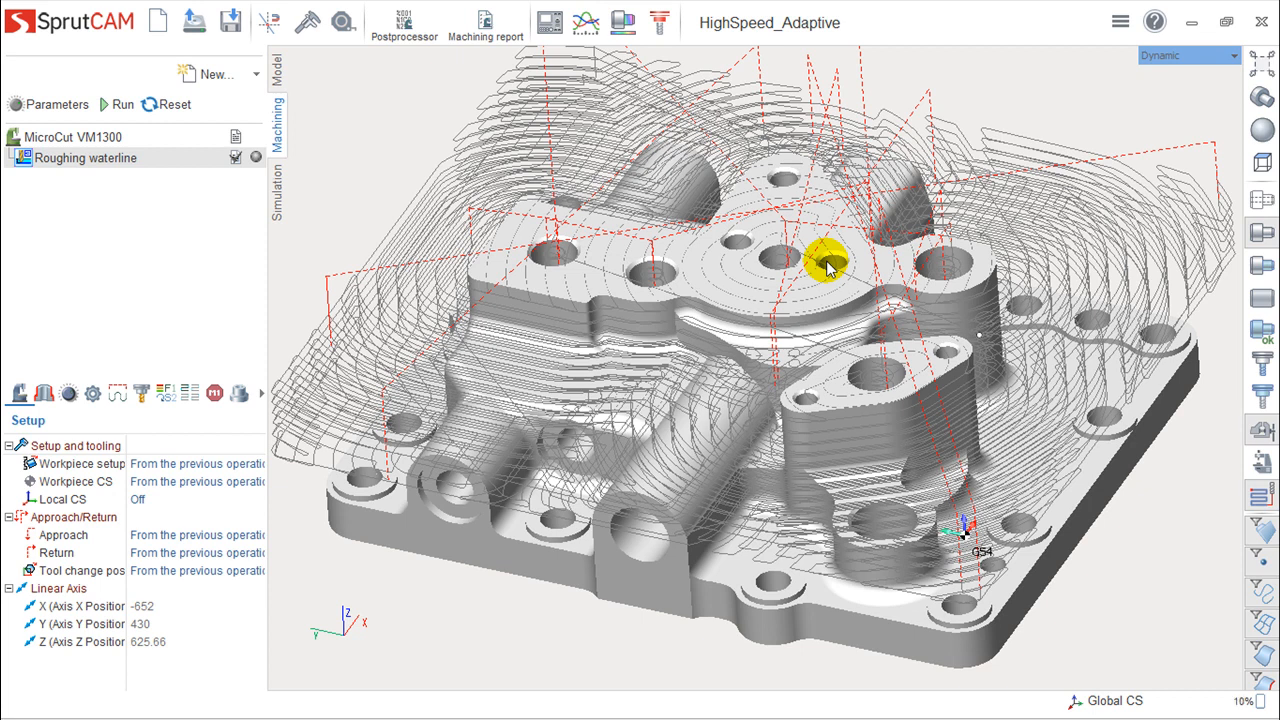
middle_click_drag(867, 211, 875, 232)
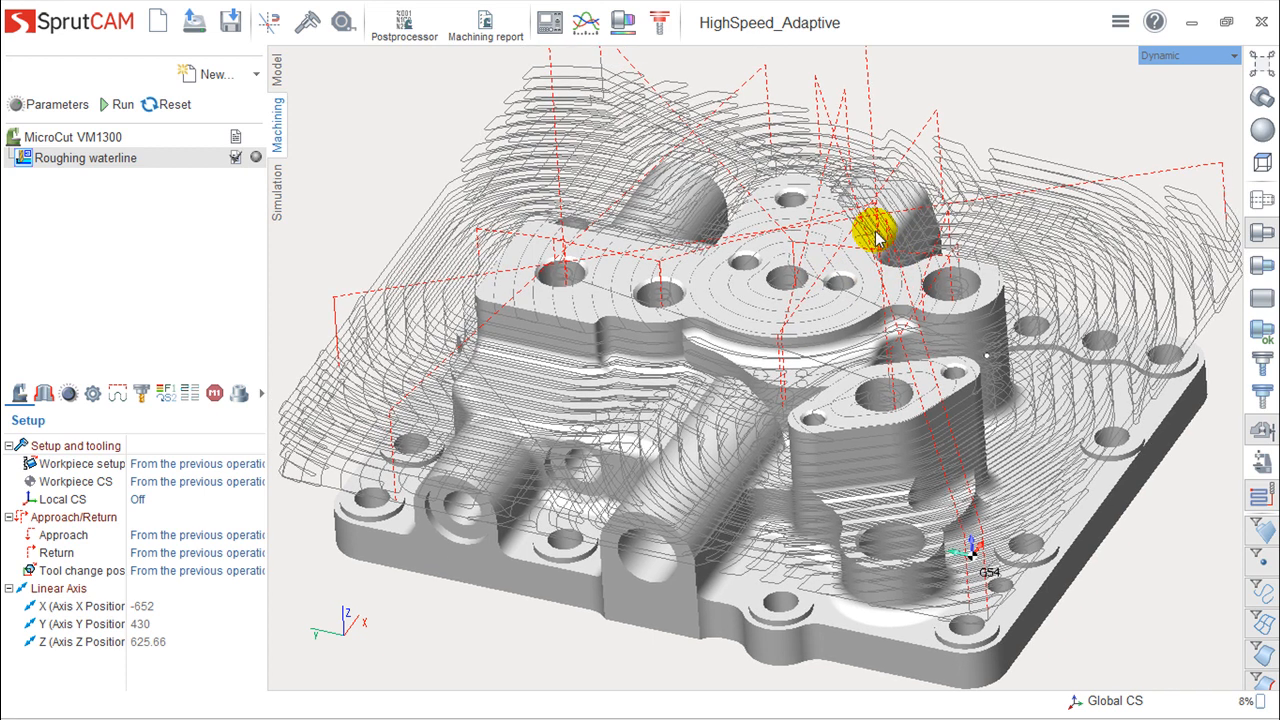